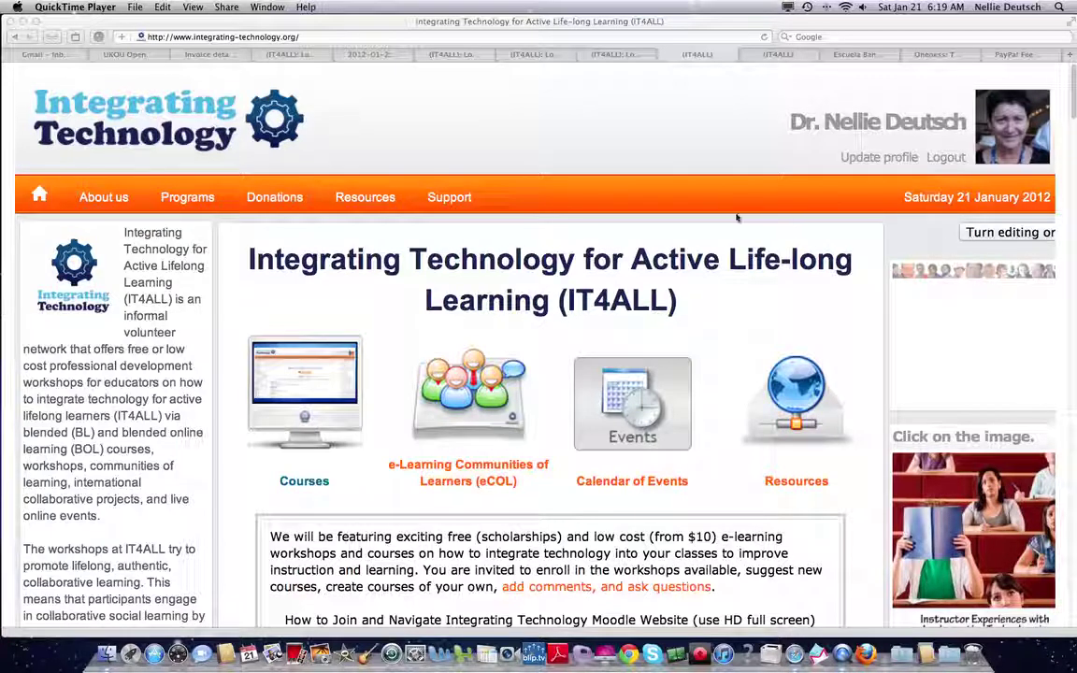
# - Scroll the IT4ALL home page down to the Moodle for Teachers EVO 2012 workshop entry
pyautogui.scroll(-5, 736, 217)
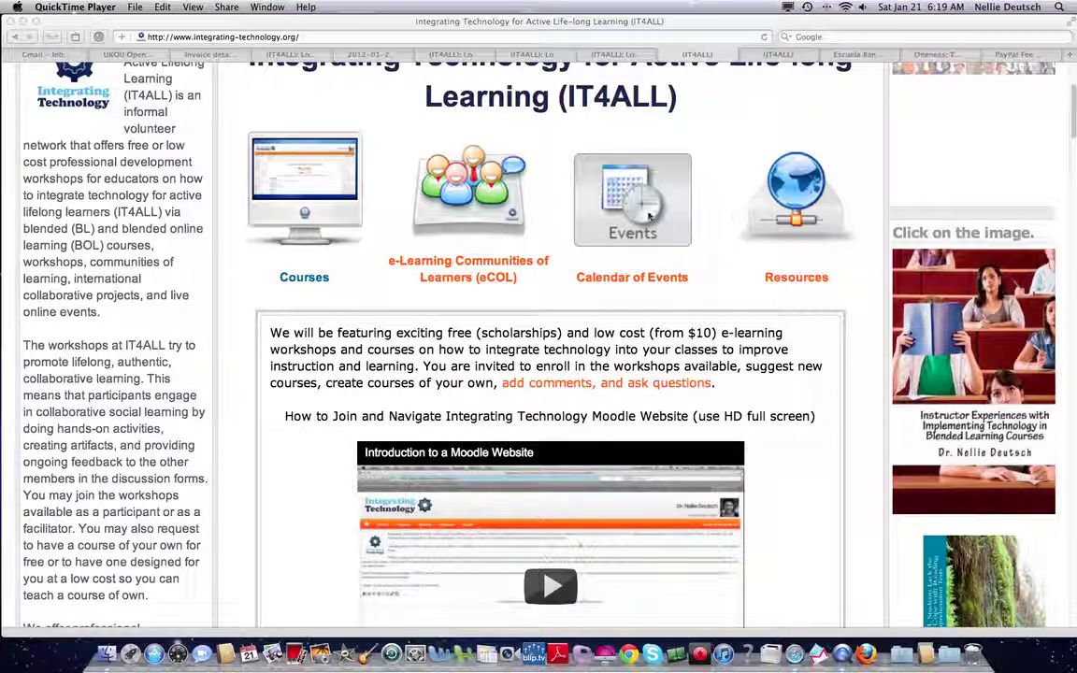
pyautogui.scroll(-1, 649, 216)
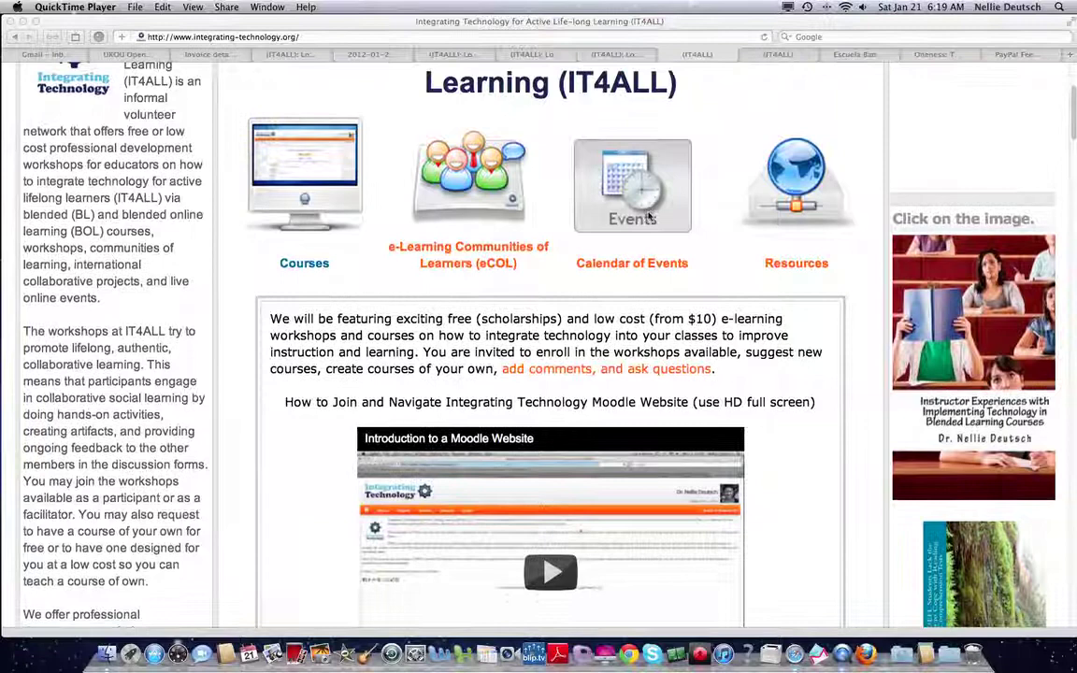
pyautogui.scroll(-8, 649, 216)
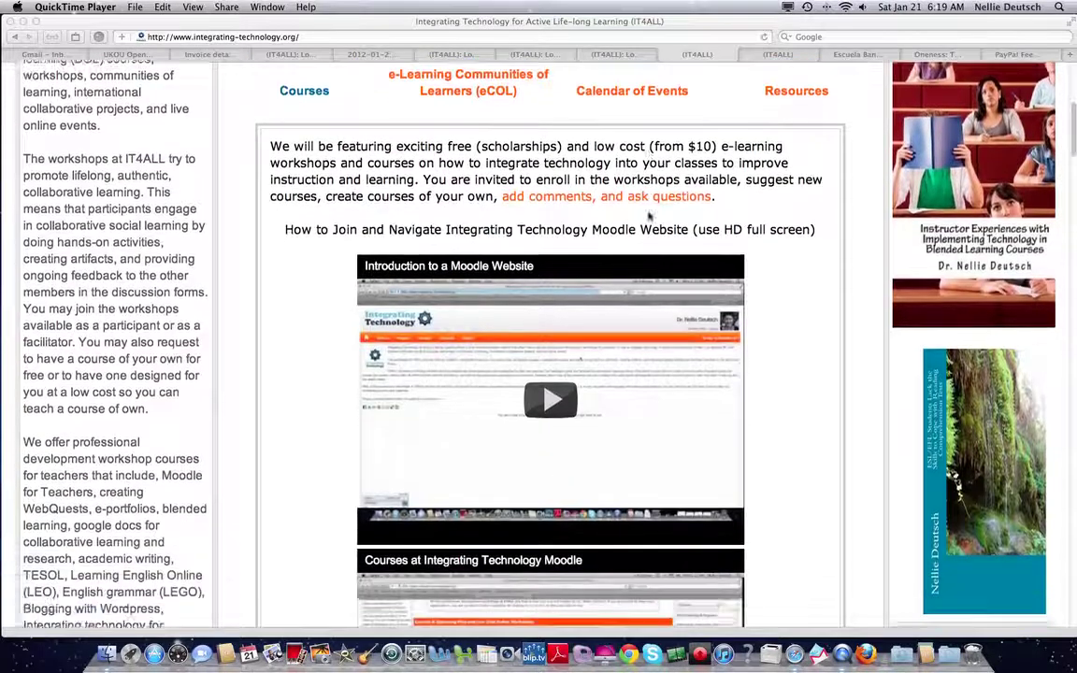
pyautogui.scroll(-3, 649, 216)
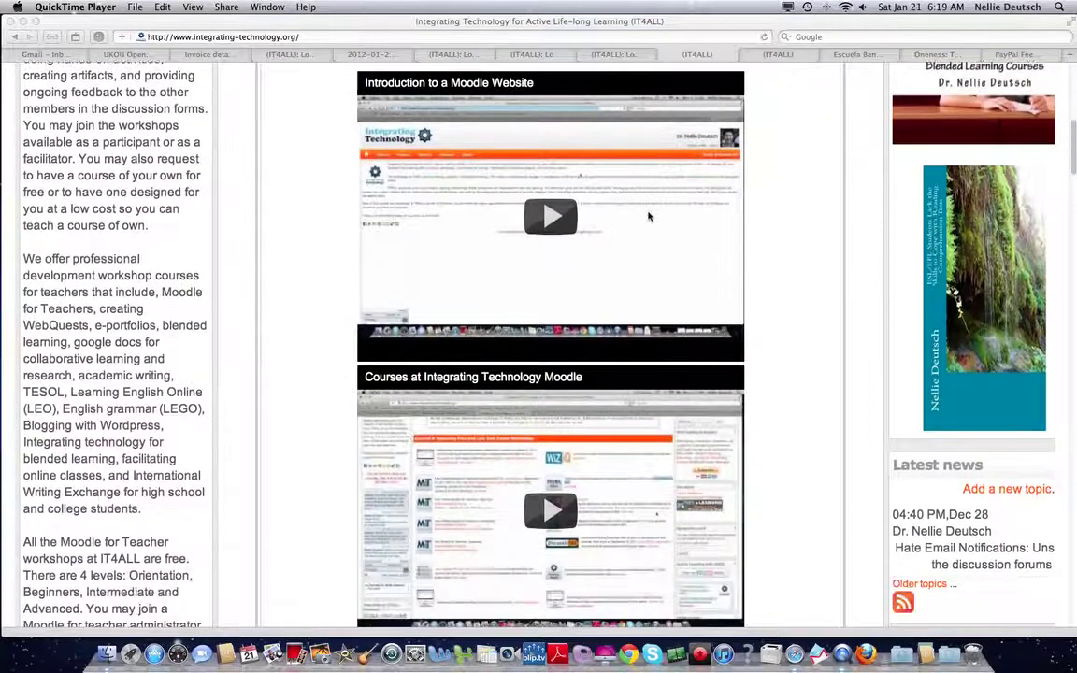
pyautogui.scroll(-3, 648, 216)
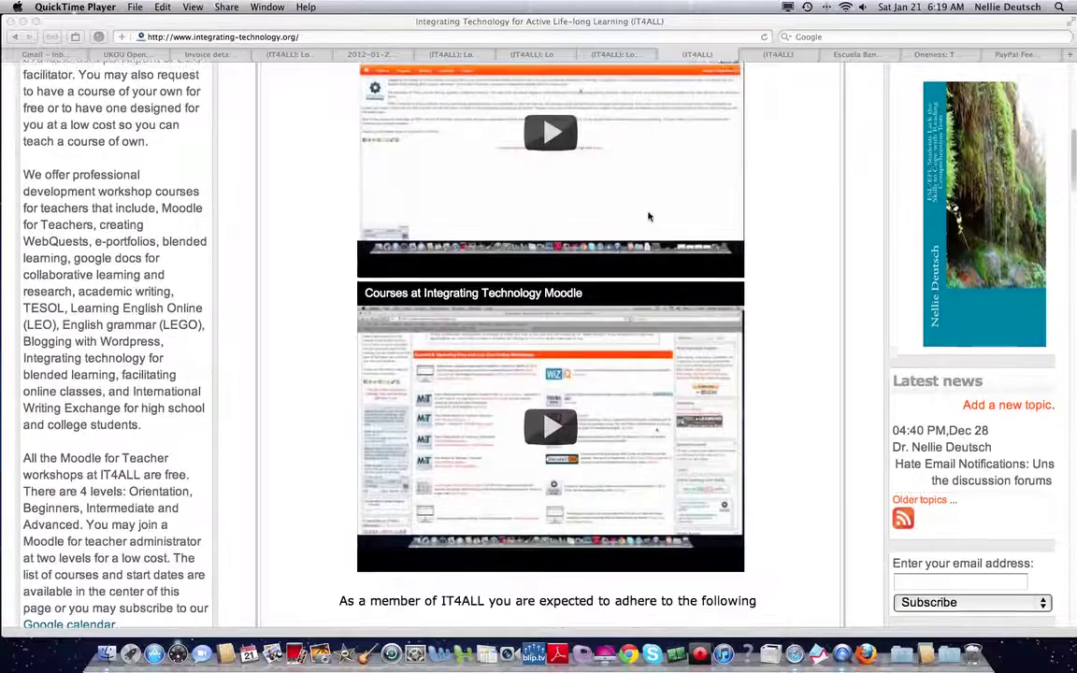
pyautogui.scroll(3, 649, 216)
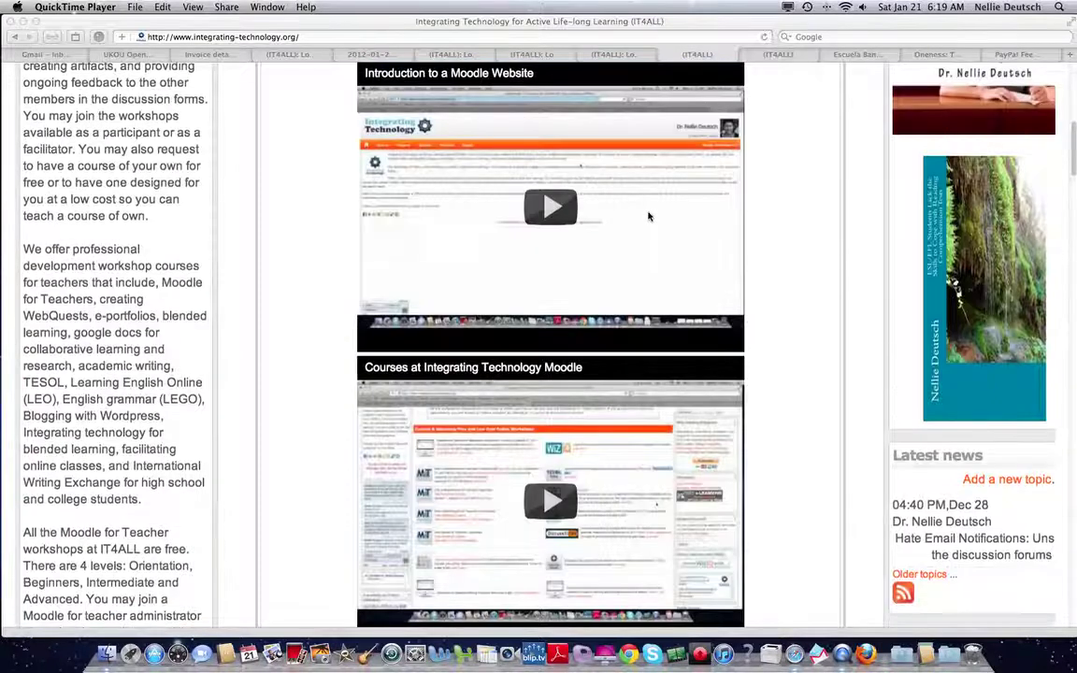
pyautogui.scroll(-2, 649, 216)
pyautogui.scroll(-1, 649, 216)
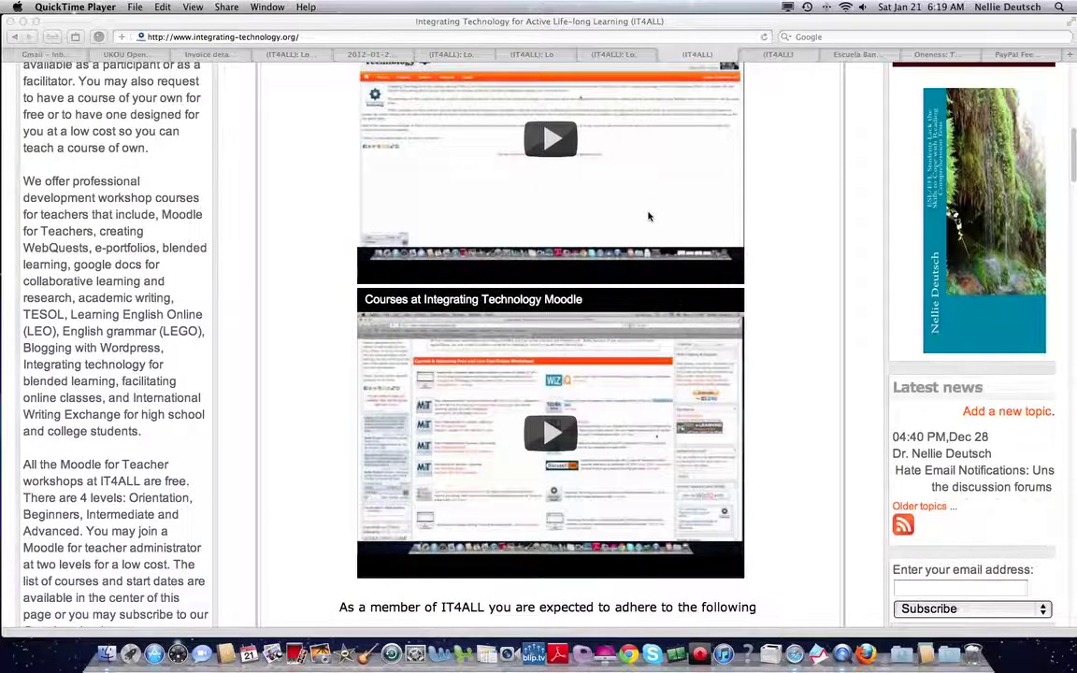
pyautogui.scroll(-6, 649, 216)
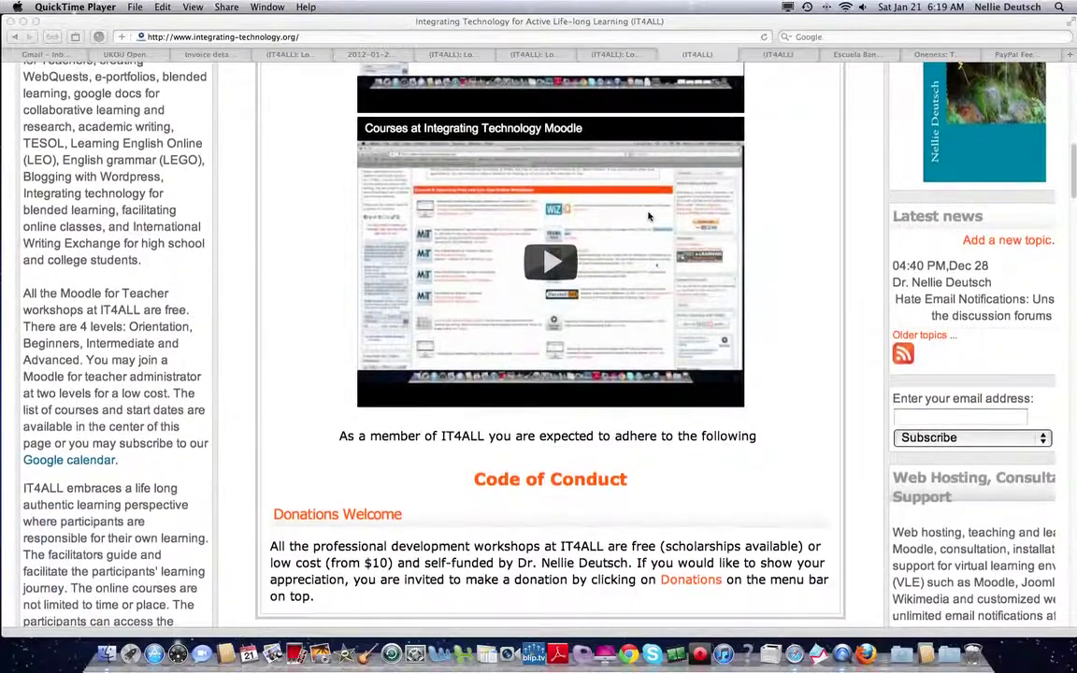
pyautogui.scroll(-9, 649, 216)
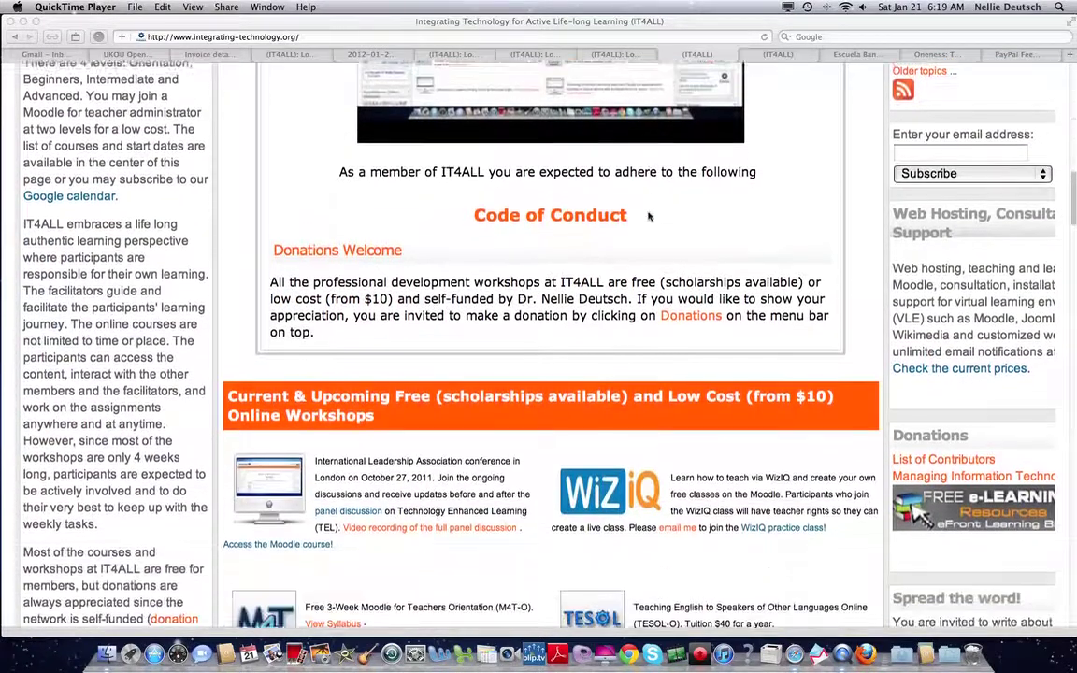
pyautogui.scroll(-7, 649, 216)
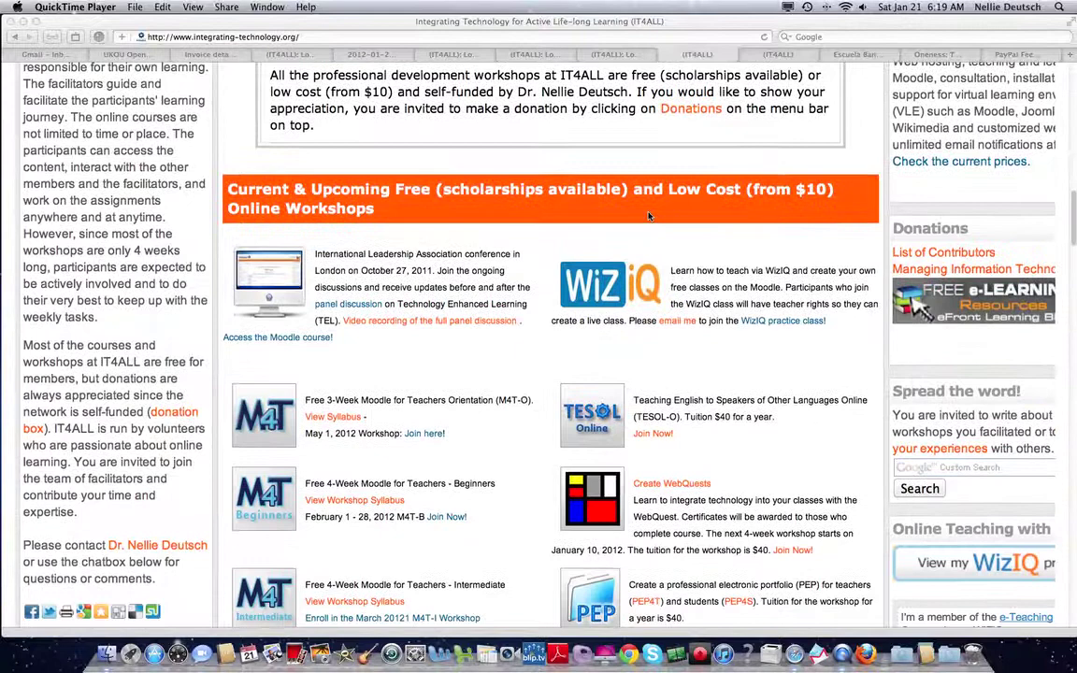
pyautogui.scroll(-8, 649, 216)
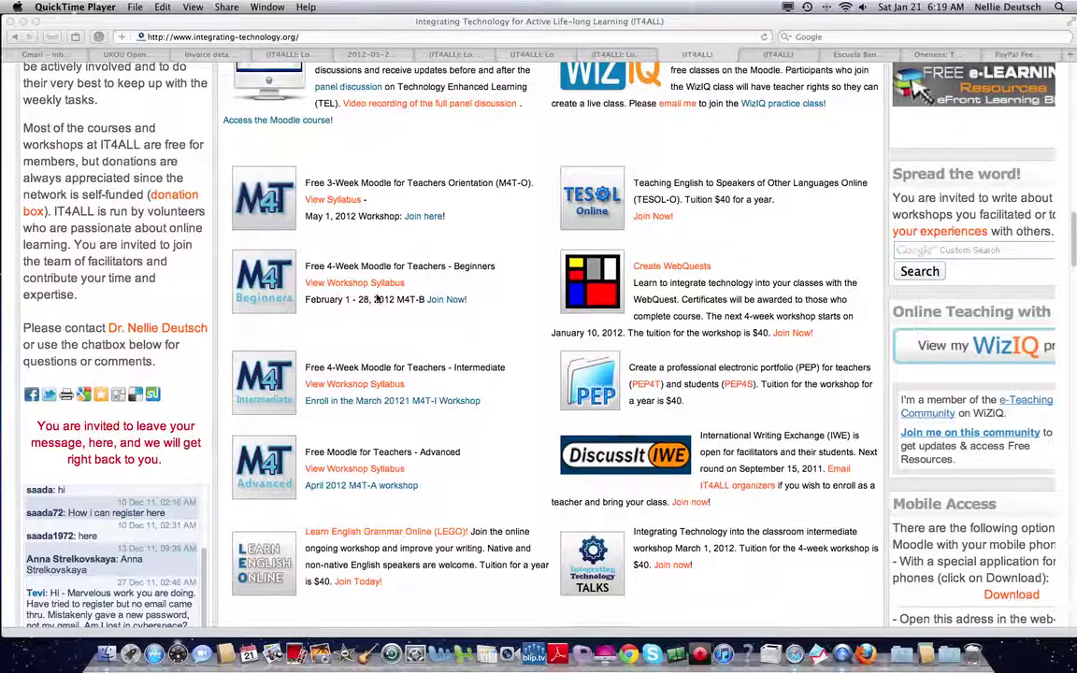
pyautogui.scroll(-9, 378, 299)
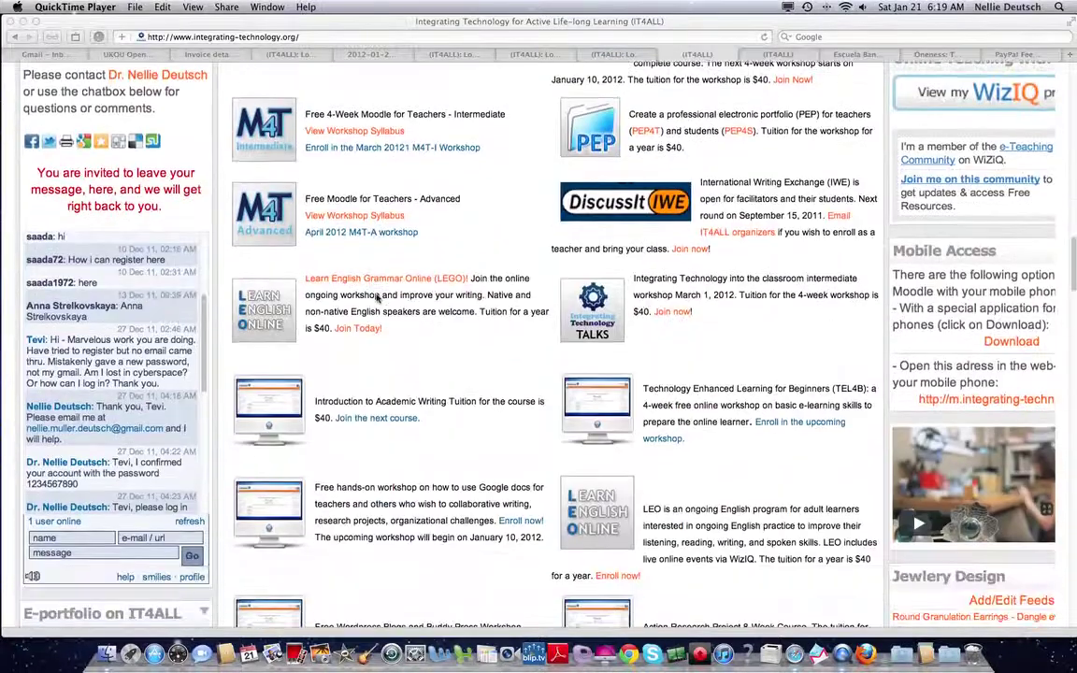
pyautogui.scroll(-5, 377, 299)
pyautogui.scroll(-2, 316, 394)
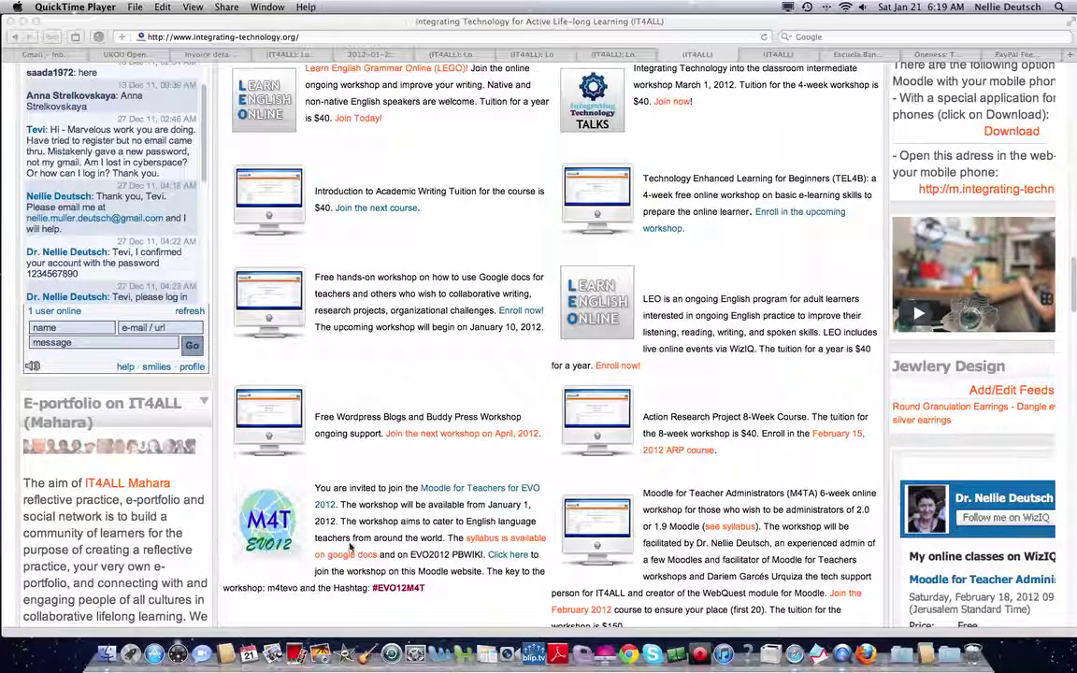
# - Bring up the M4T 2012 EVO course page and read its description, returning to the top
pyautogui.click(510, 559)
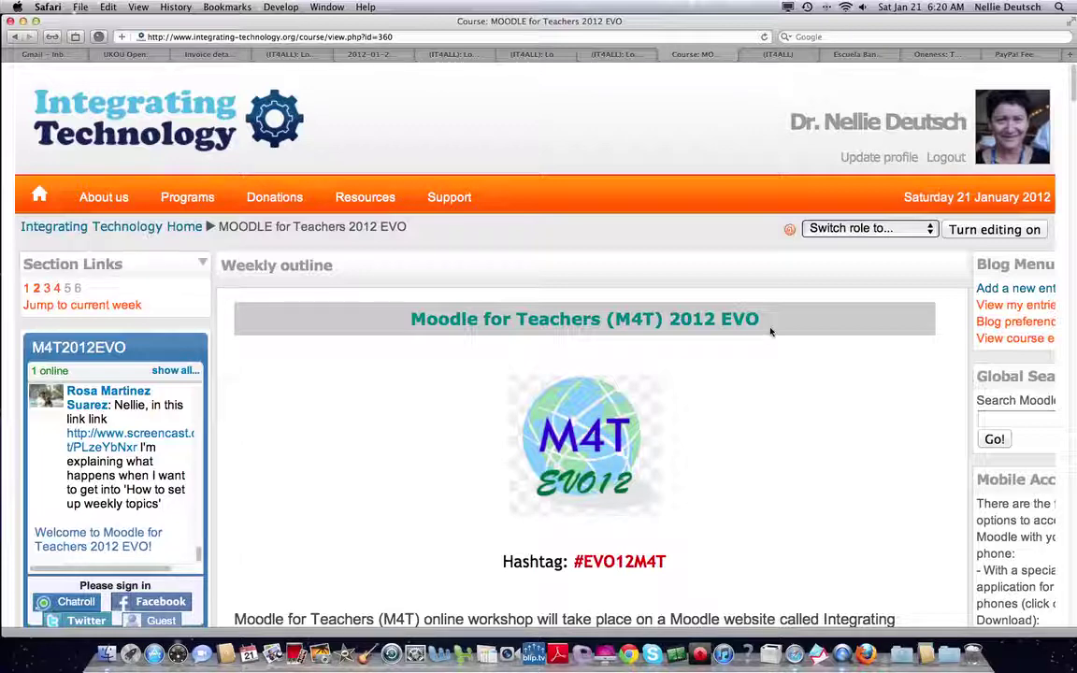
pyautogui.scroll(-1, 770, 331)
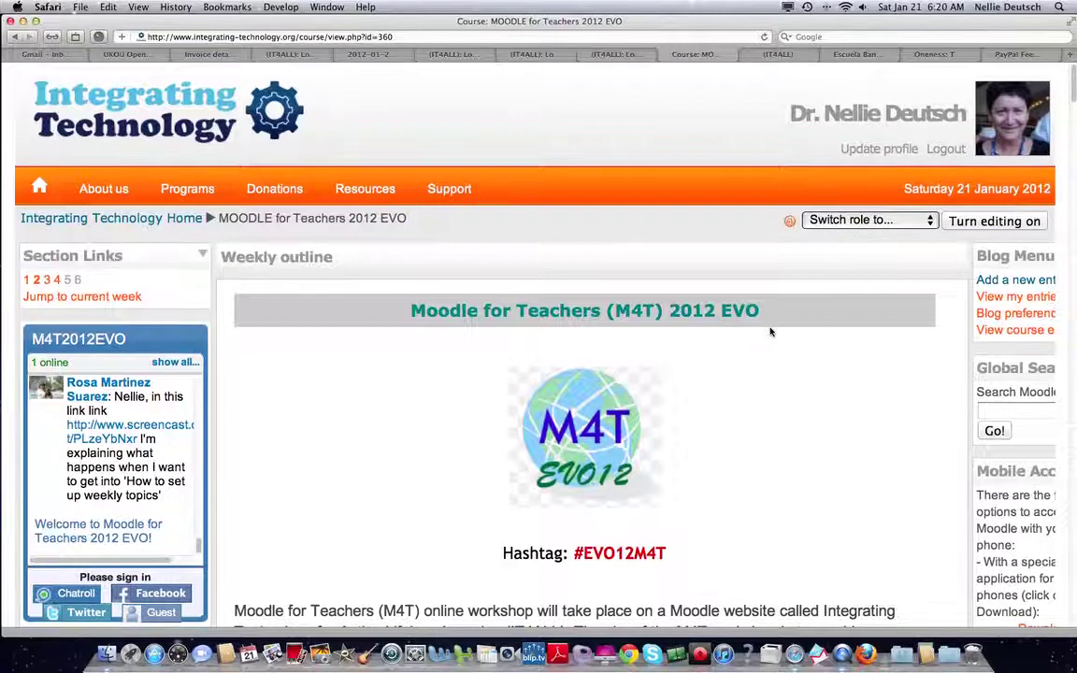
pyautogui.scroll(-5, 771, 331)
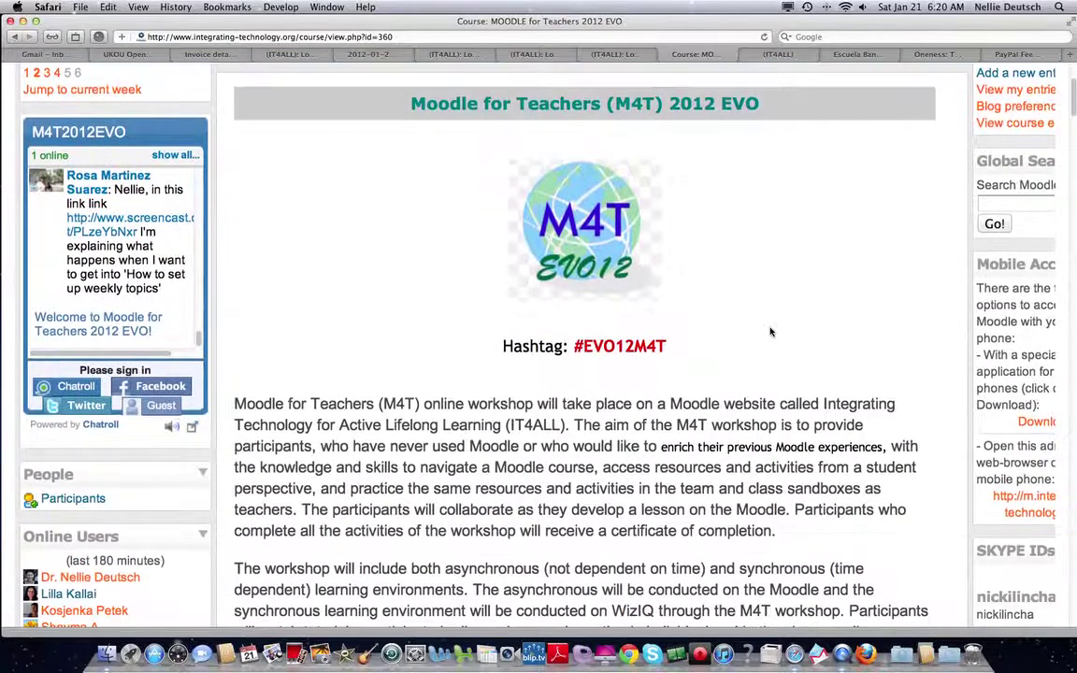
pyautogui.scroll(-3, 771, 331)
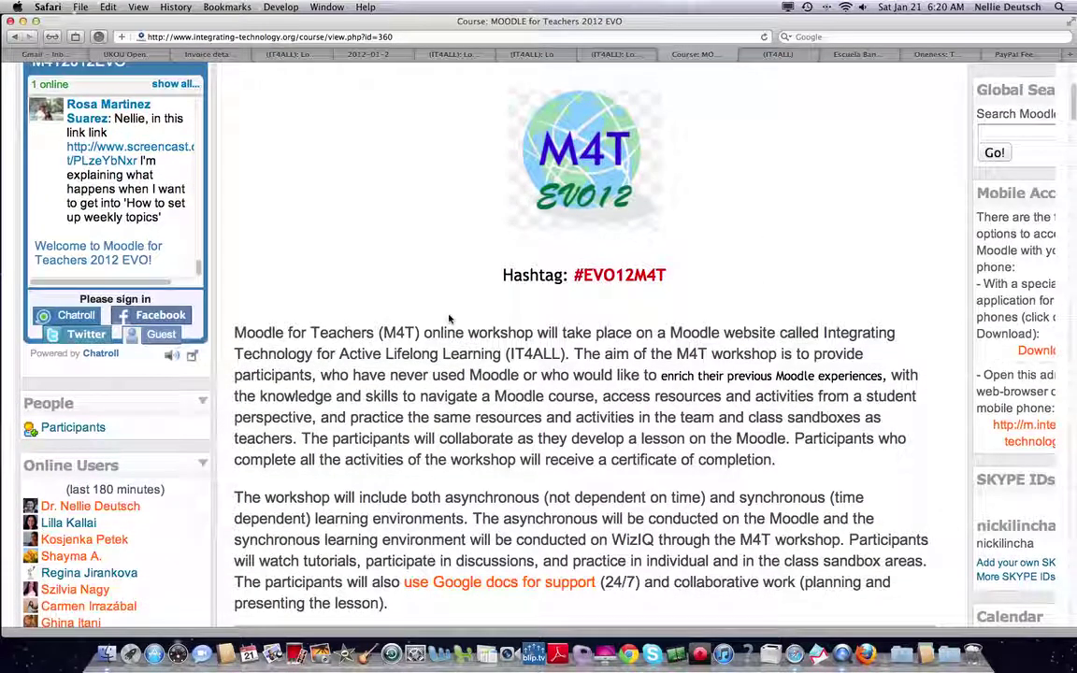
pyautogui.scroll(-2, 449, 320)
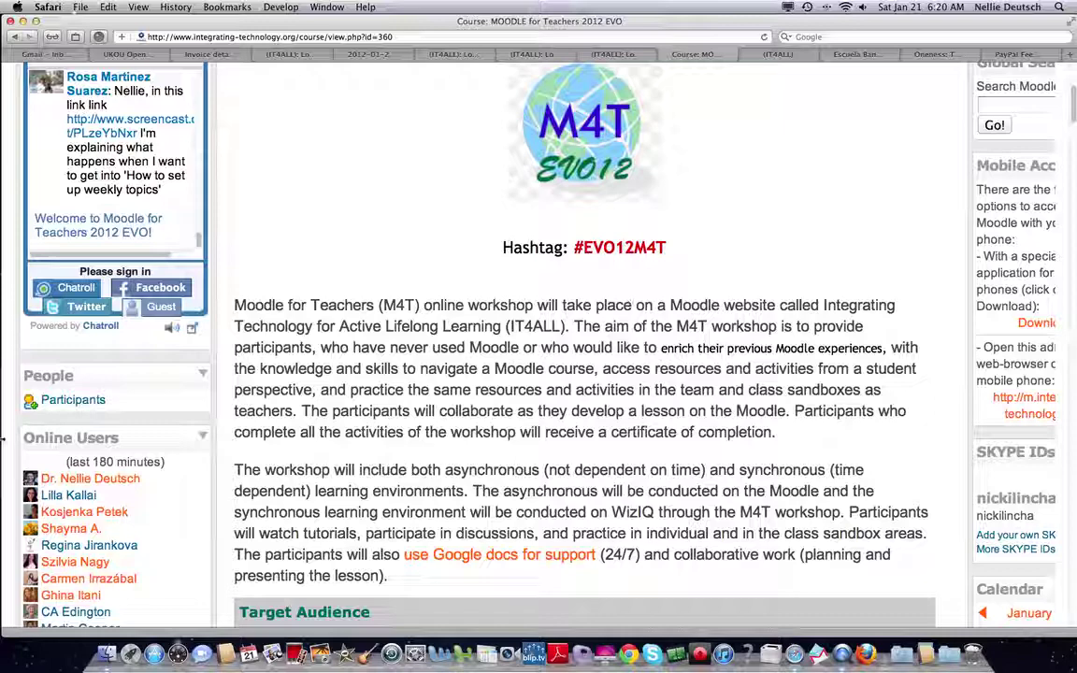
pyautogui.scroll(5, 663, 328)
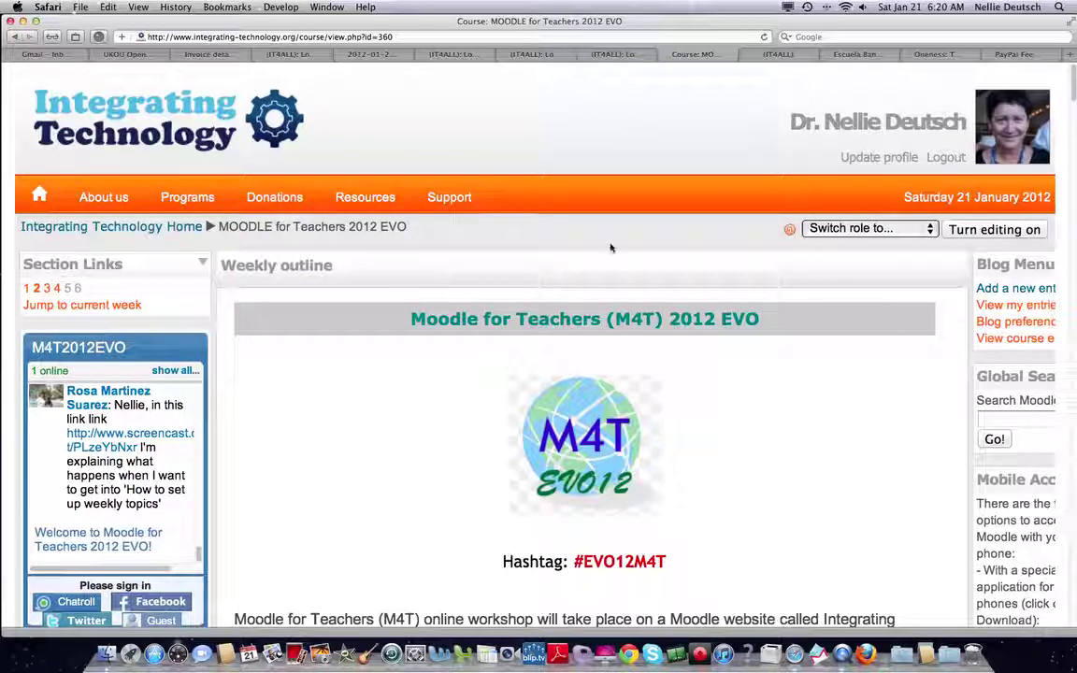
pyautogui.scroll(-8, 617, 245)
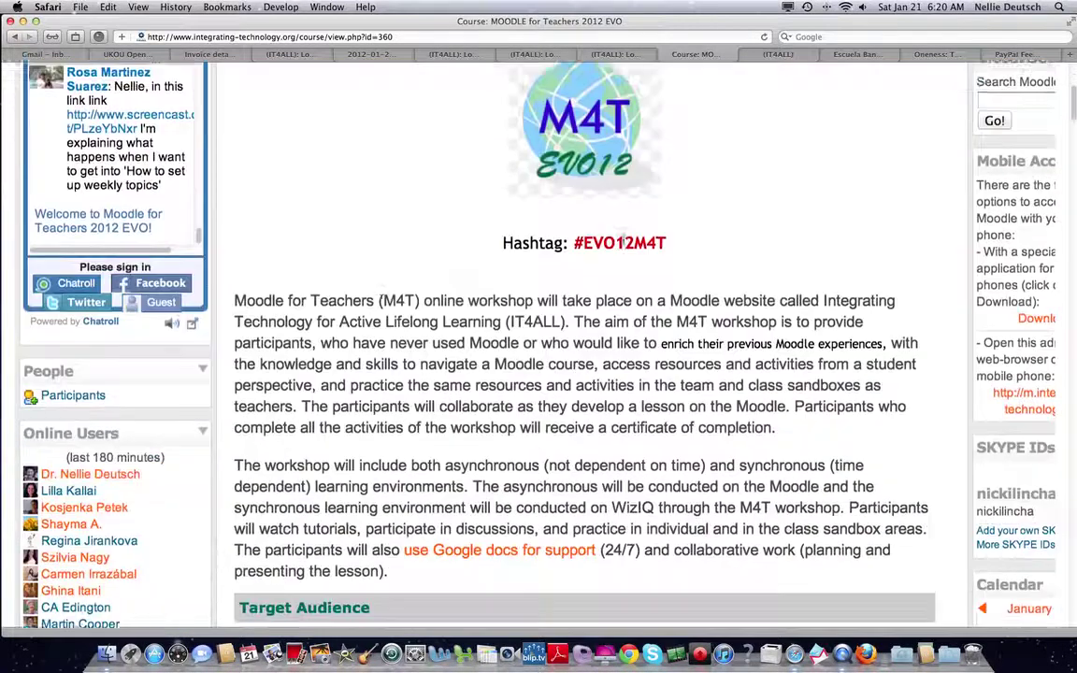
pyautogui.scroll(-1, 623, 241)
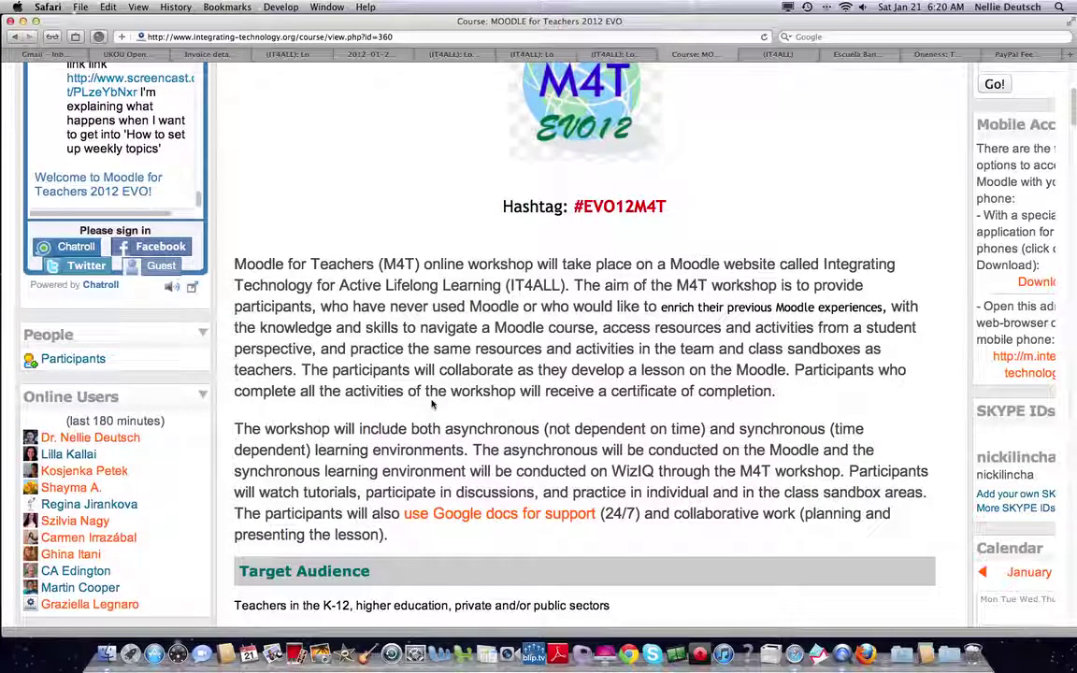
pyautogui.scroll(5, 918, 121)
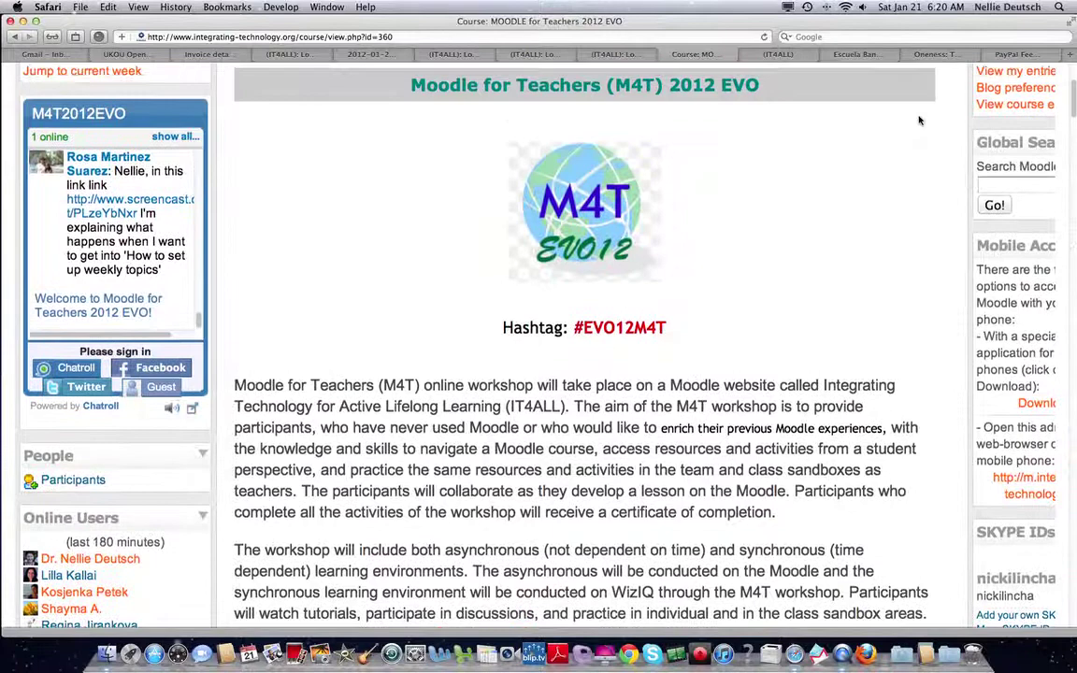
pyautogui.scroll(2, 919, 120)
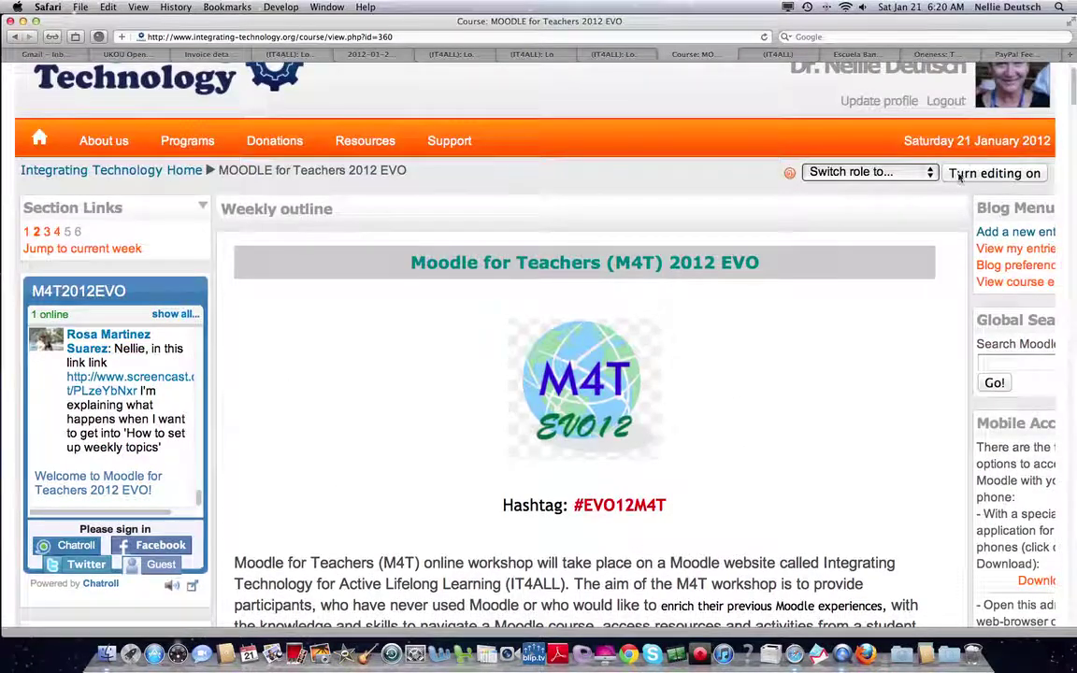
# - Switch the role on the M4T 2012 EVO course to Moodler
pyautogui.click(846, 172)
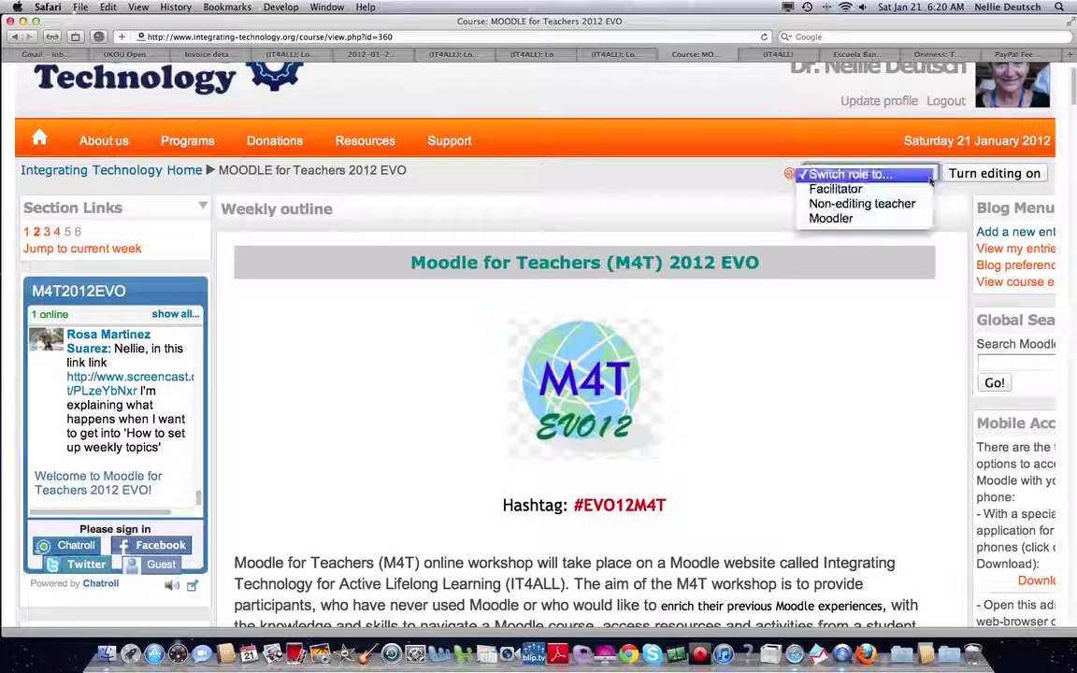
pyautogui.click(840, 219)
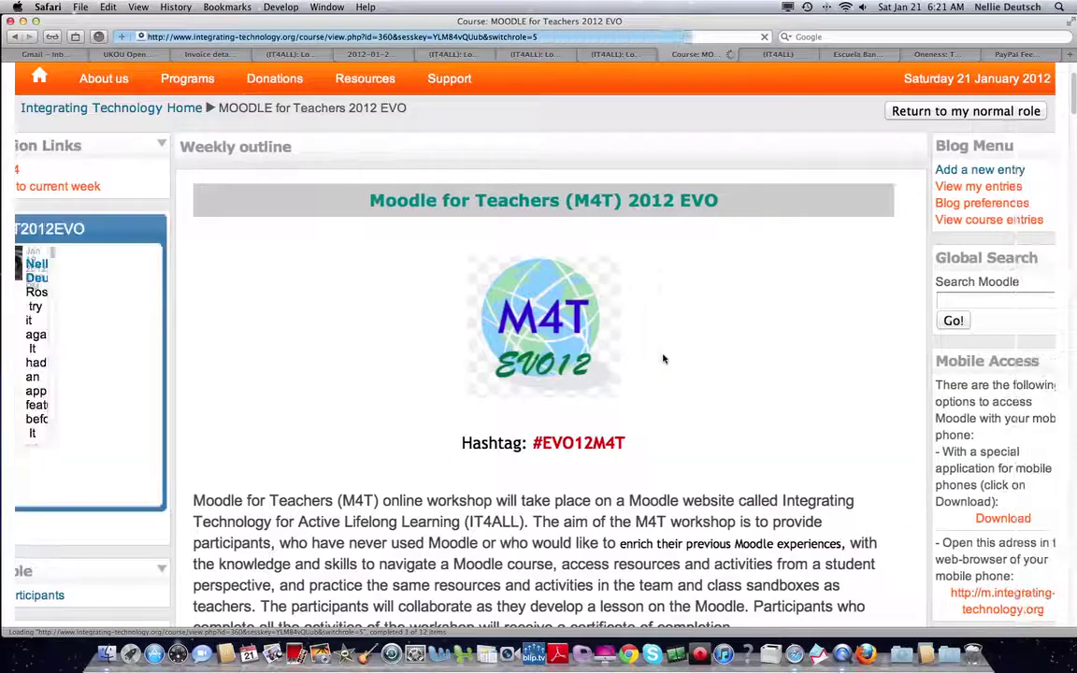
# - Scroll from Target Audience down to the Week 1 checklist and January 15–21 resources
pyautogui.scroll(-2, 666, 359)
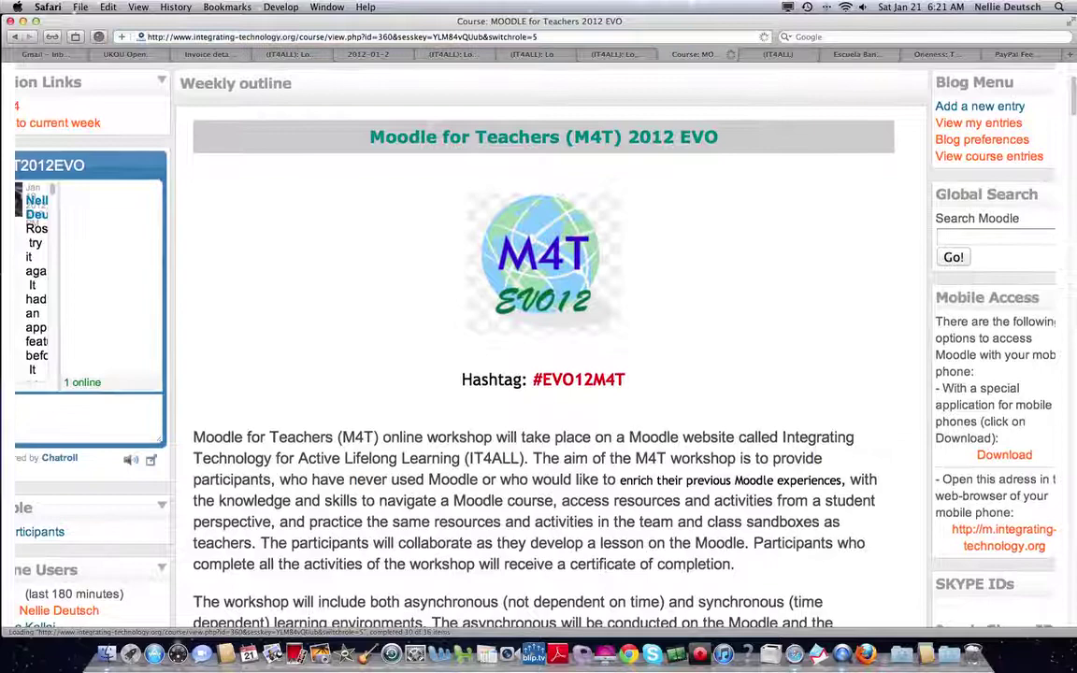
pyautogui.scroll(-3, 670, 358)
pyautogui.scroll(-2, 542, 355)
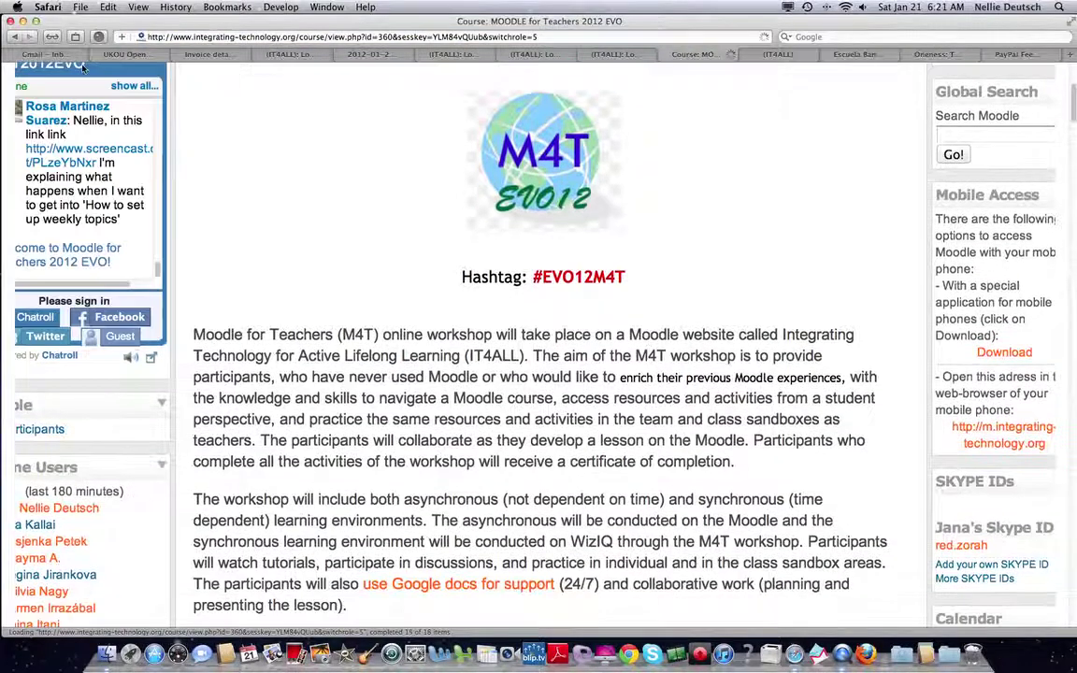
pyautogui.scroll(5, 89, 201)
pyautogui.scroll(2, 89, 200)
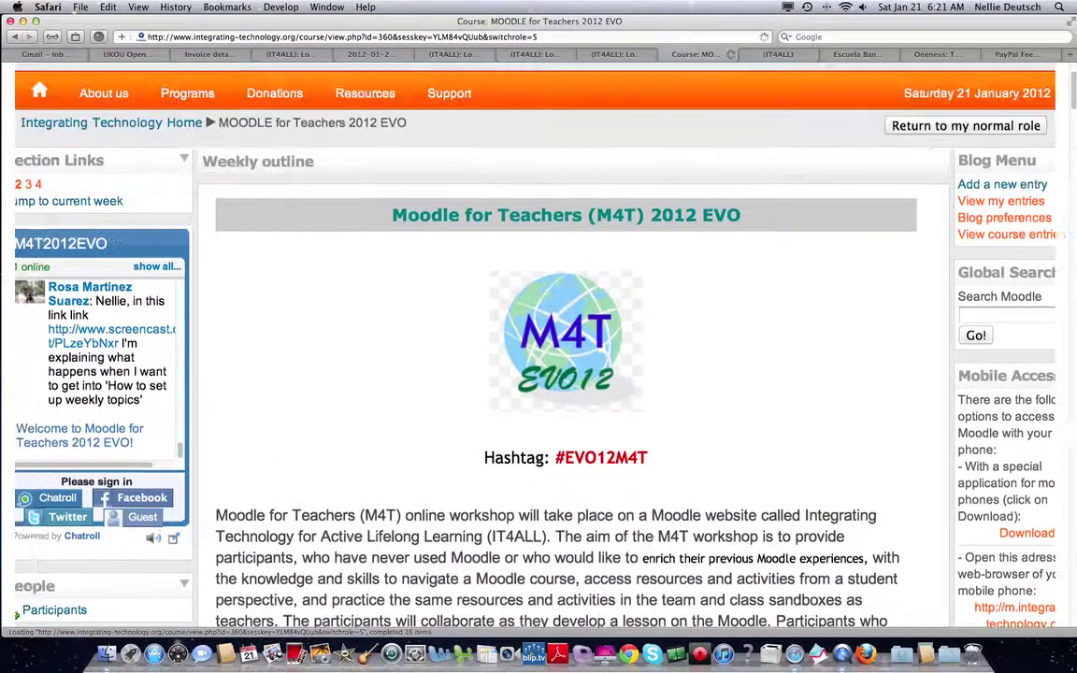
pyautogui.scroll(-12, 537, 337)
pyautogui.scroll(-12, 561, 346)
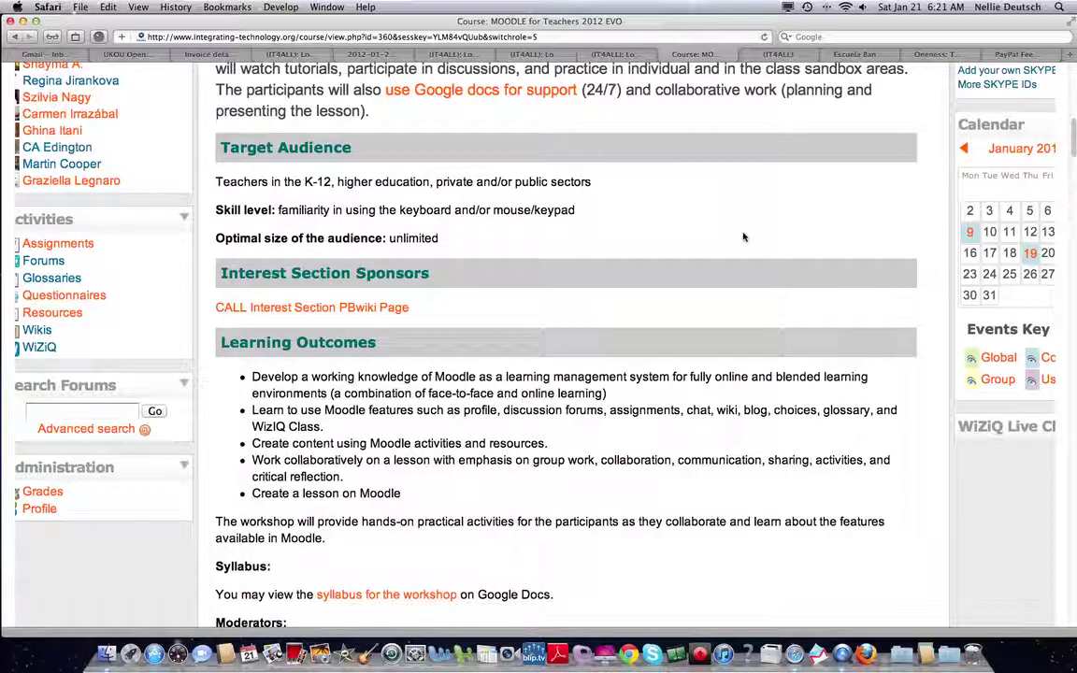
pyautogui.scroll(-2, 744, 237)
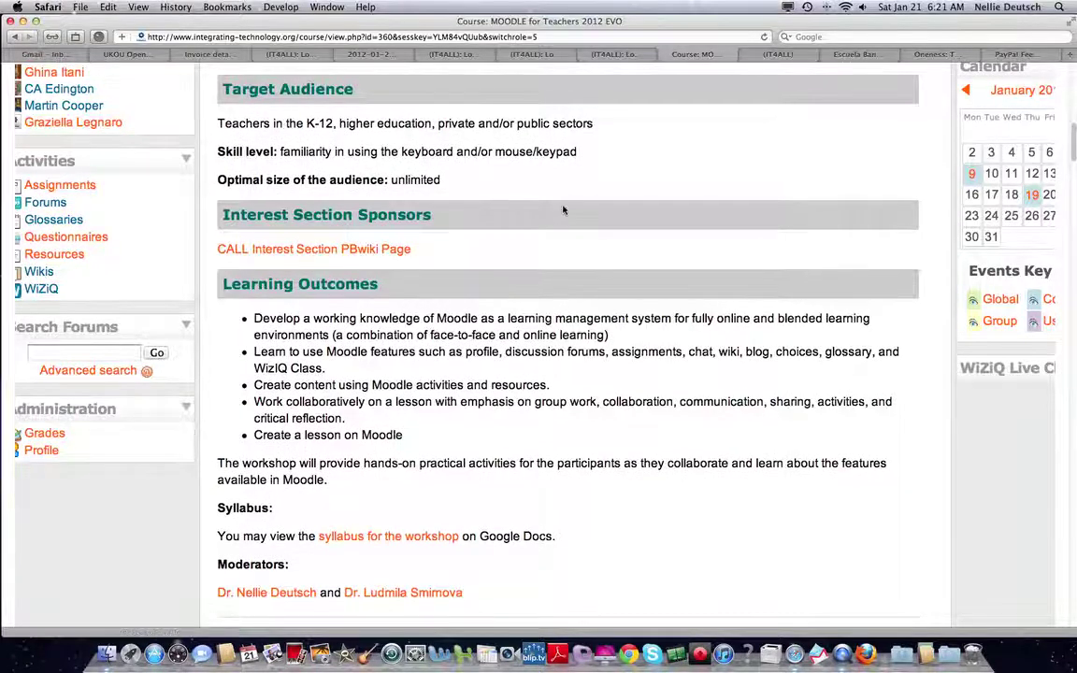
pyautogui.scroll(1, 563, 211)
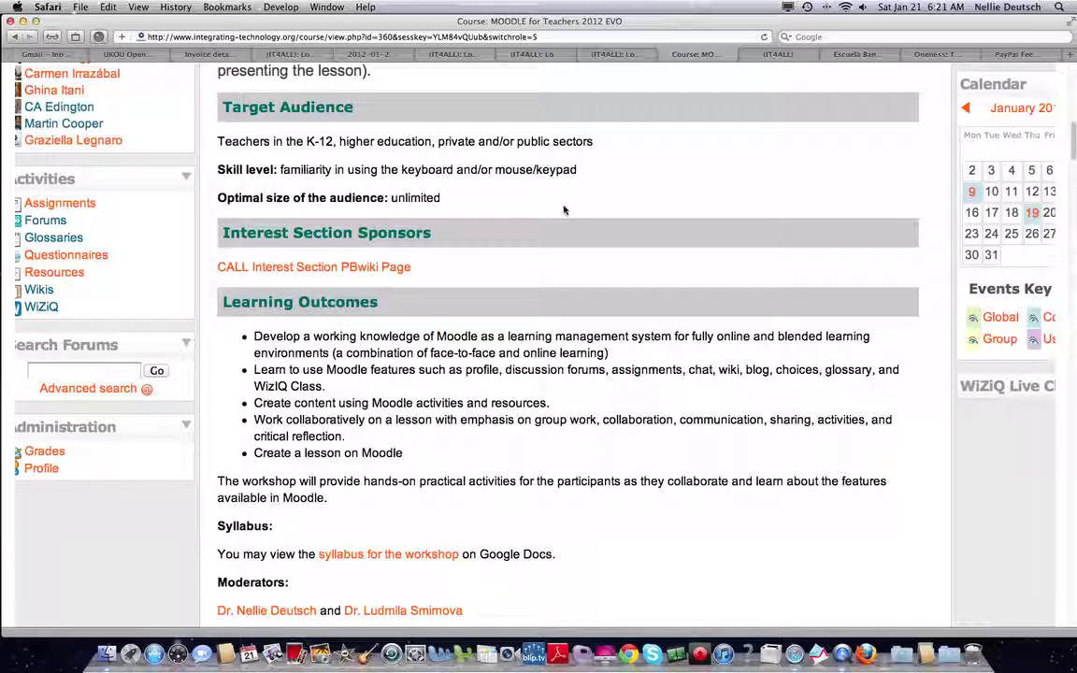
pyautogui.scroll(-3, 564, 209)
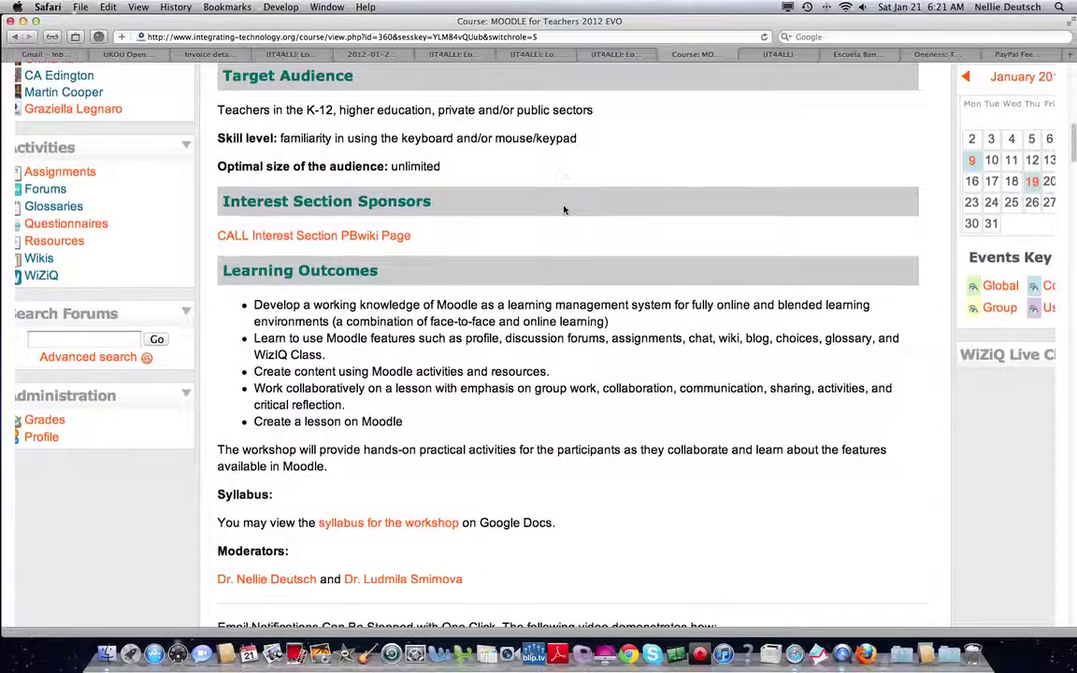
pyautogui.hscroll(-1, 564, 210)
pyautogui.scroll(-1, 564, 210)
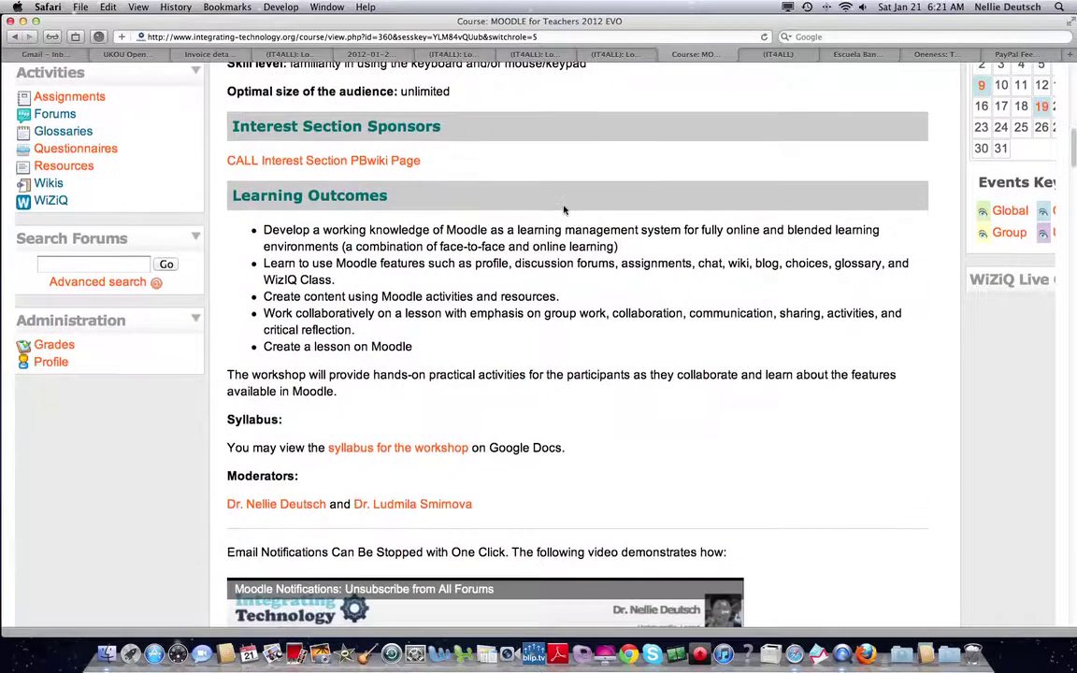
pyautogui.scroll(5, 564, 210)
pyautogui.scroll(-10, 564, 210)
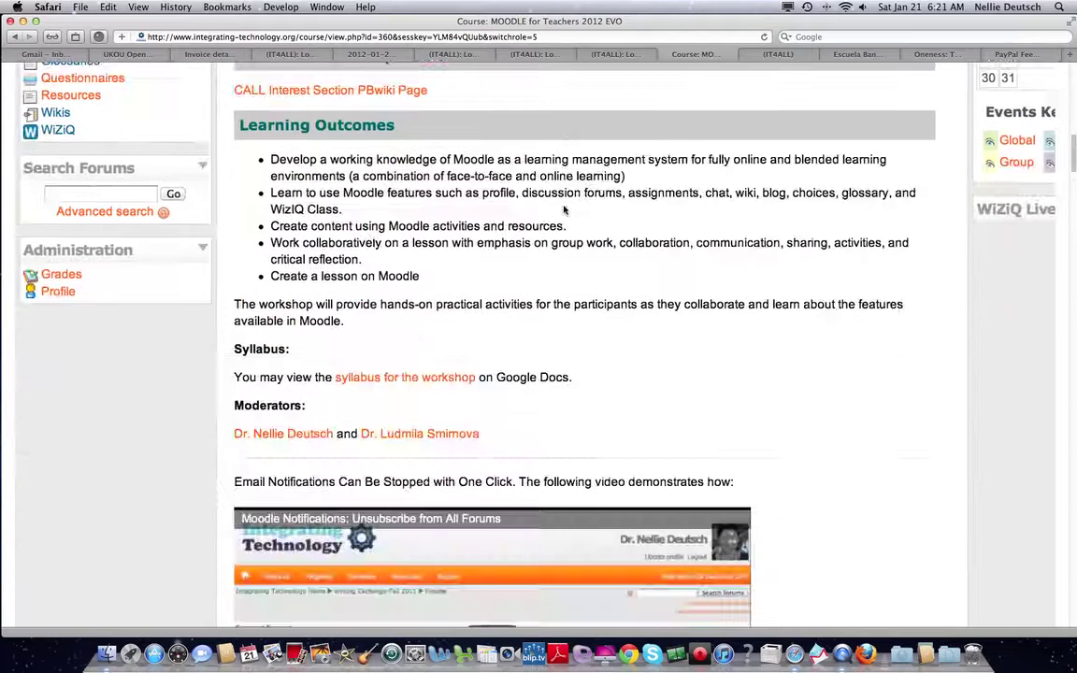
pyautogui.scroll(-5, 564, 210)
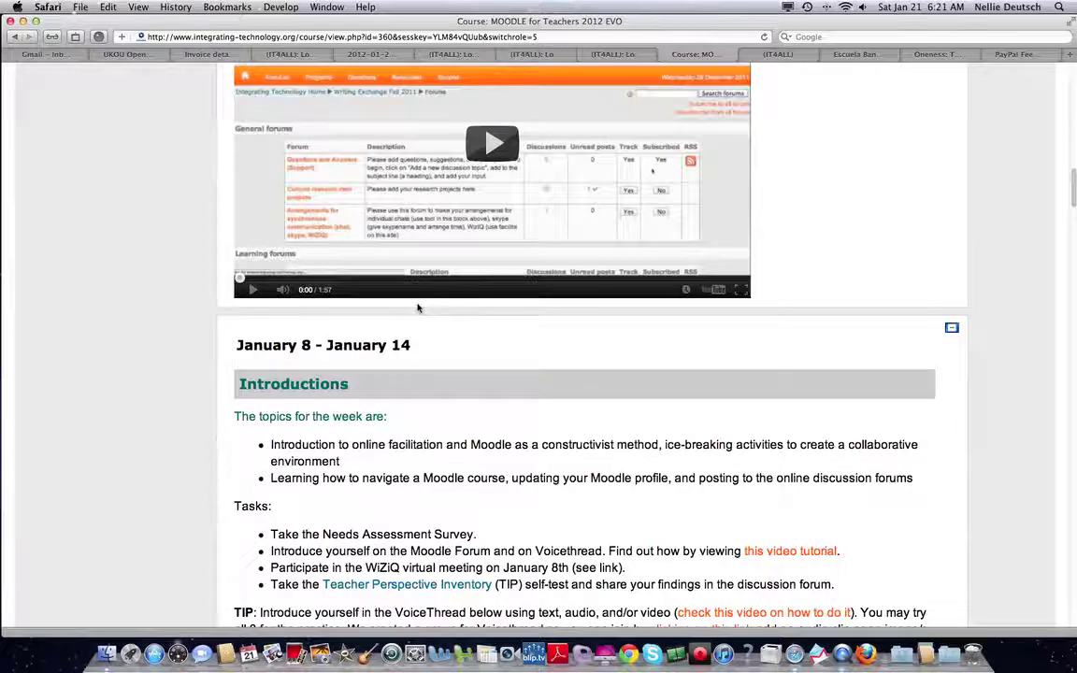
pyautogui.scroll(-5, 418, 309)
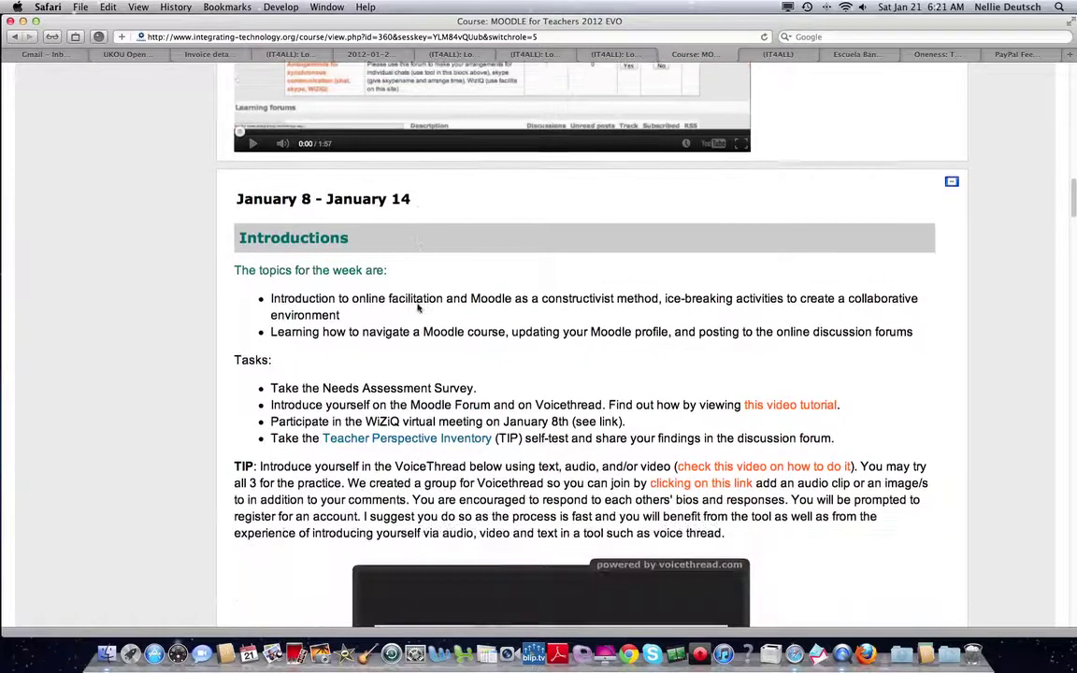
pyautogui.scroll(-3, 418, 308)
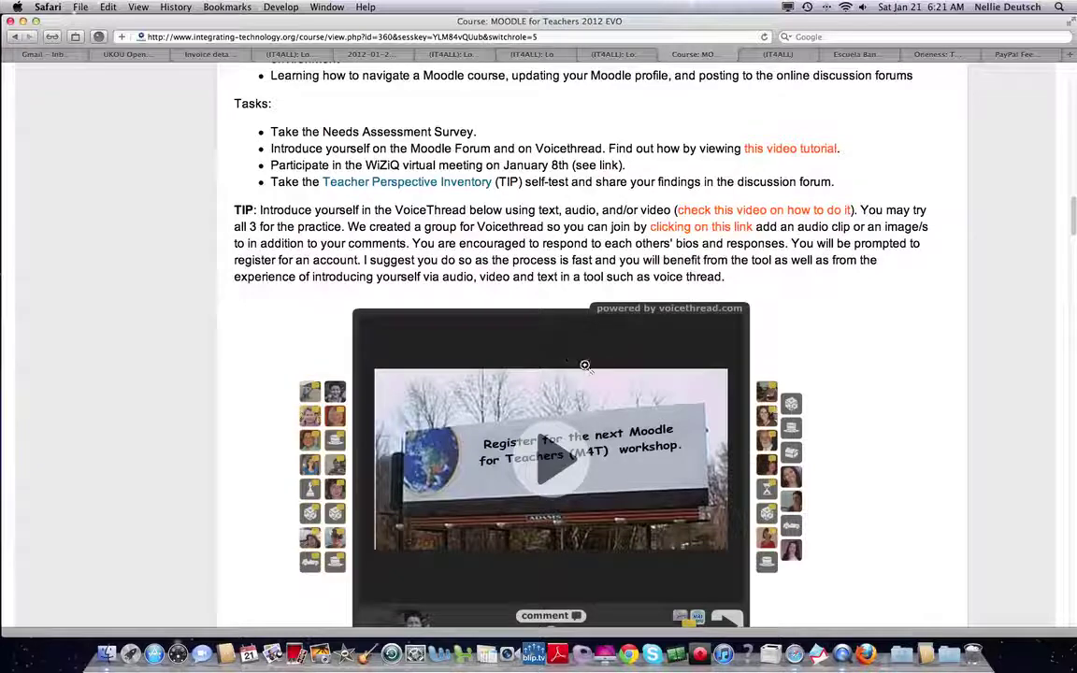
pyautogui.scroll(-5, 584, 365)
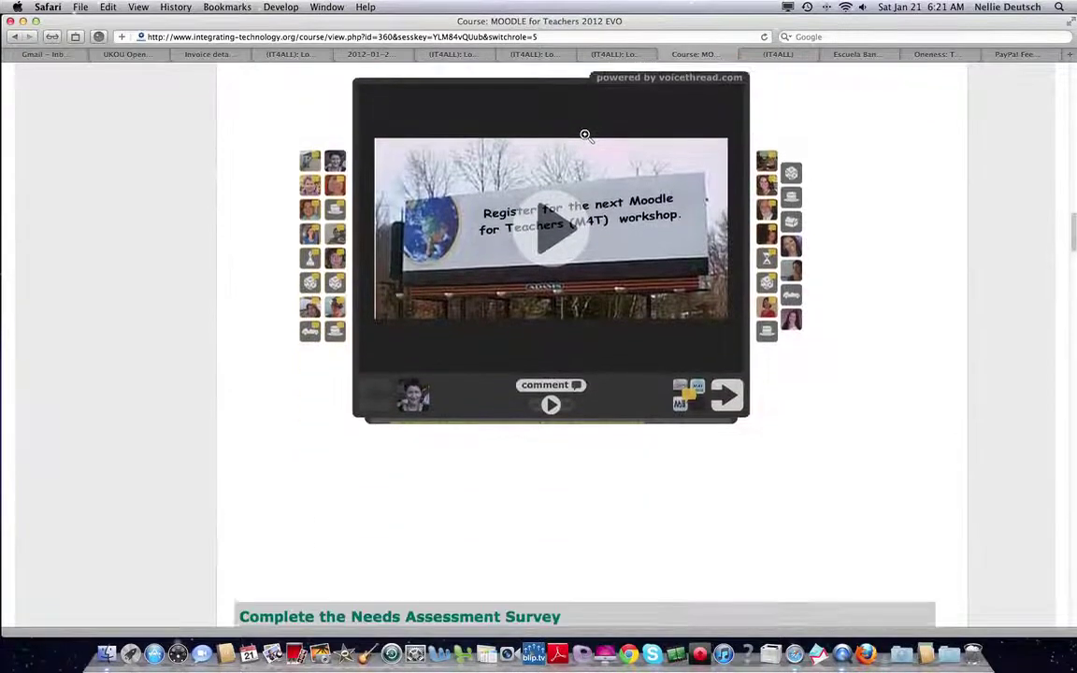
pyautogui.scroll(-4, 585, 136)
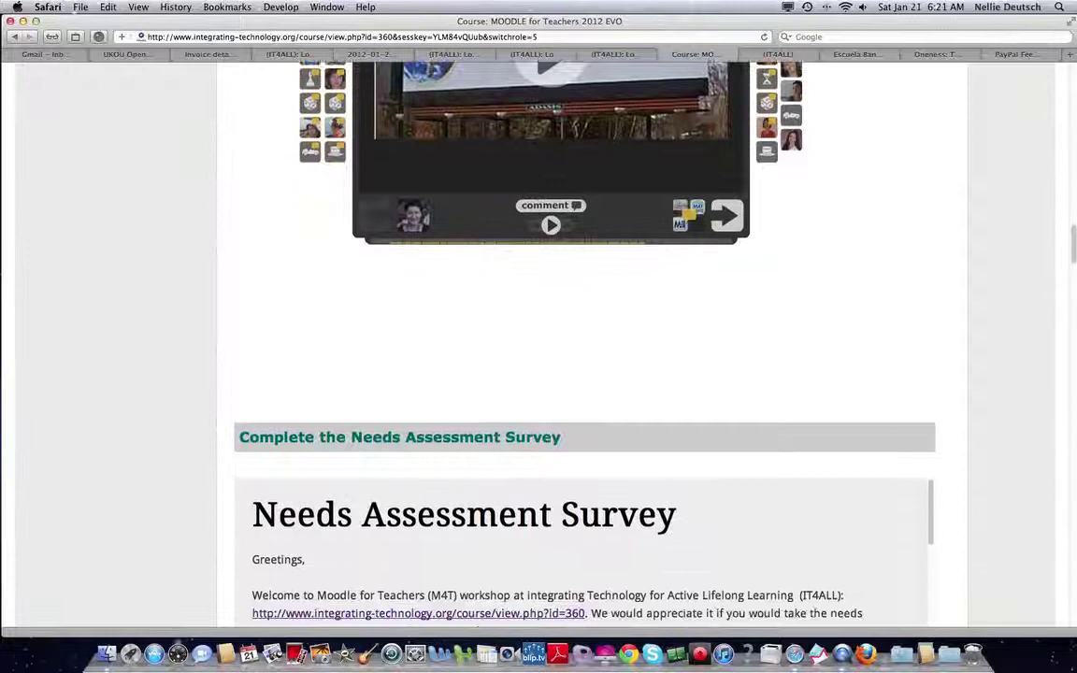
pyautogui.scroll(-6, 584, 365)
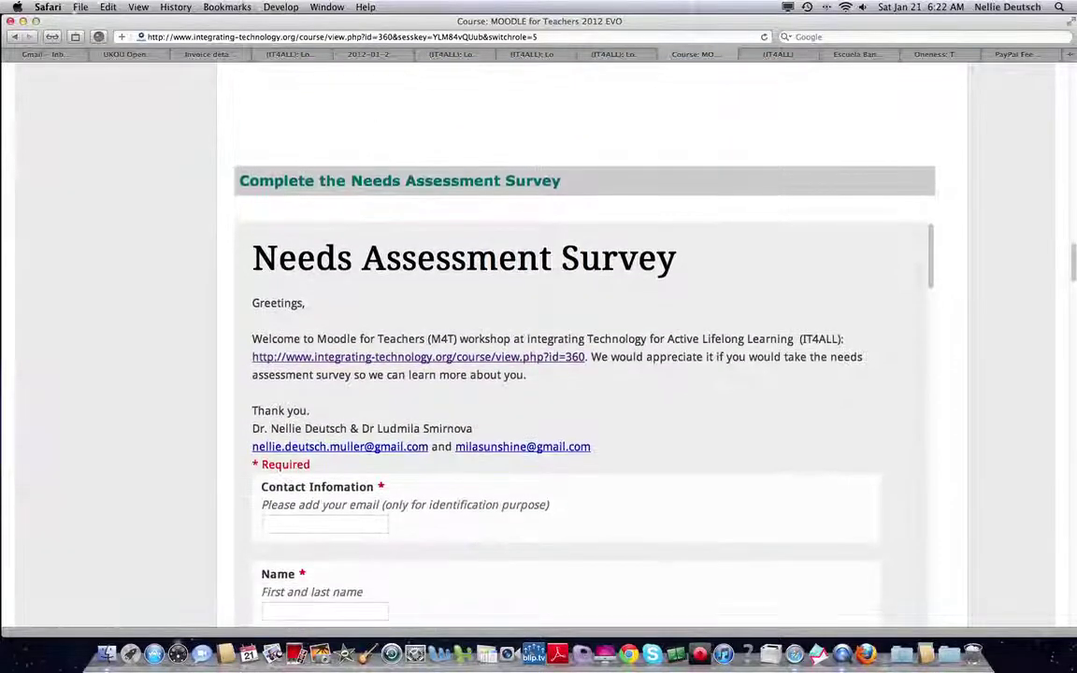
pyautogui.scroll(-3, 584, 365)
pyautogui.scroll(-4, 585, 364)
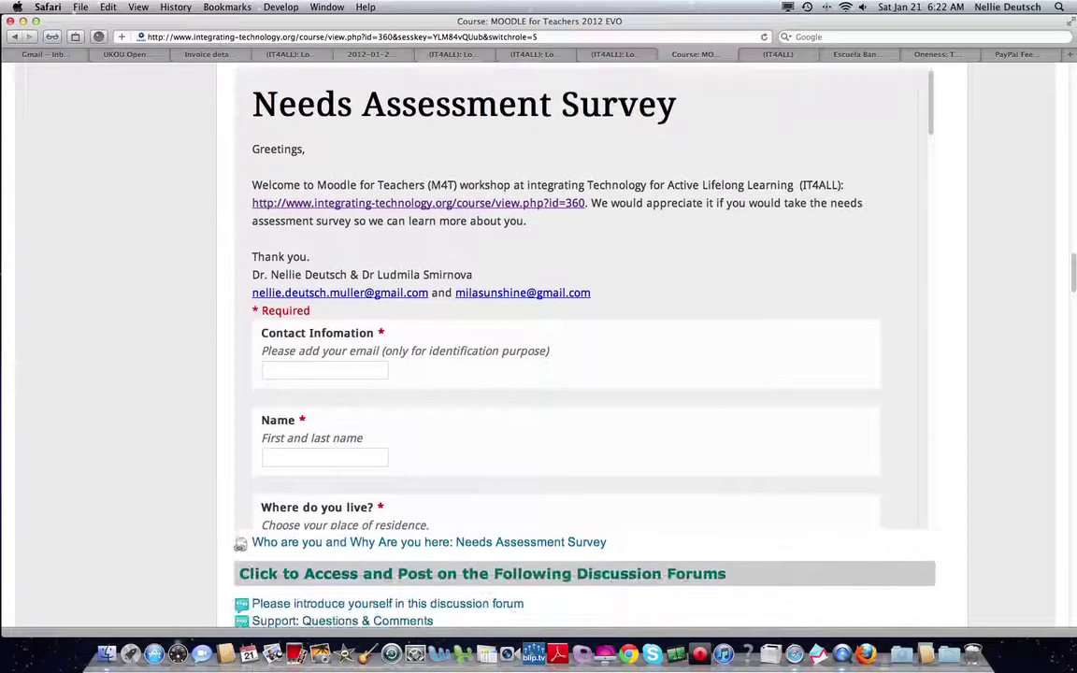
pyautogui.scroll(-4, 584, 364)
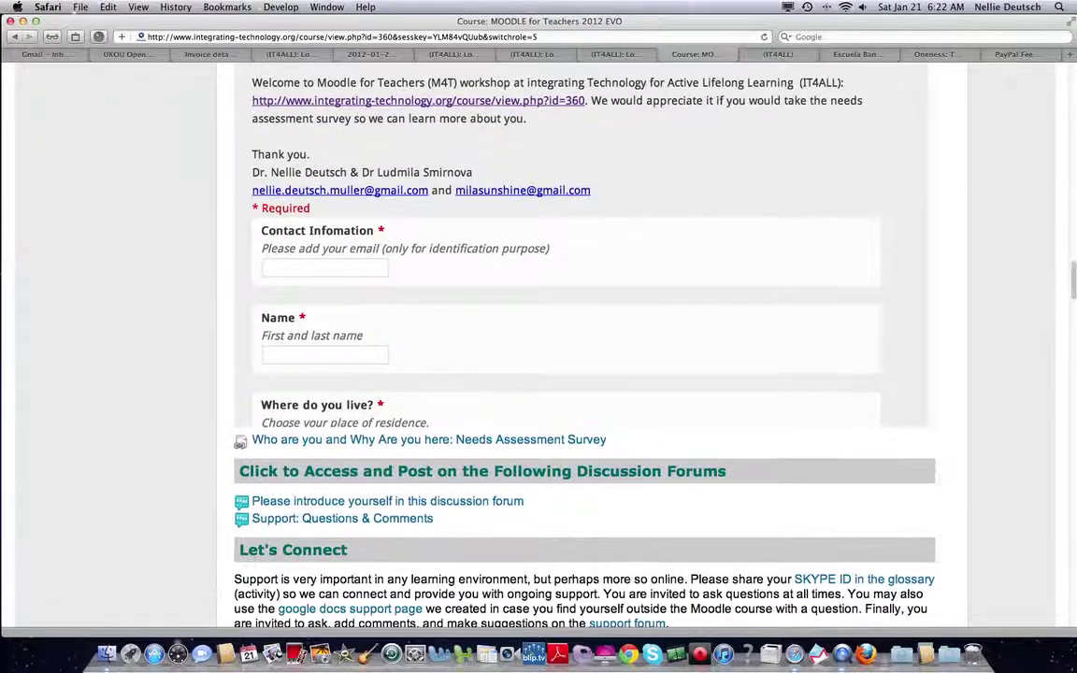
pyautogui.scroll(-8, 584, 365)
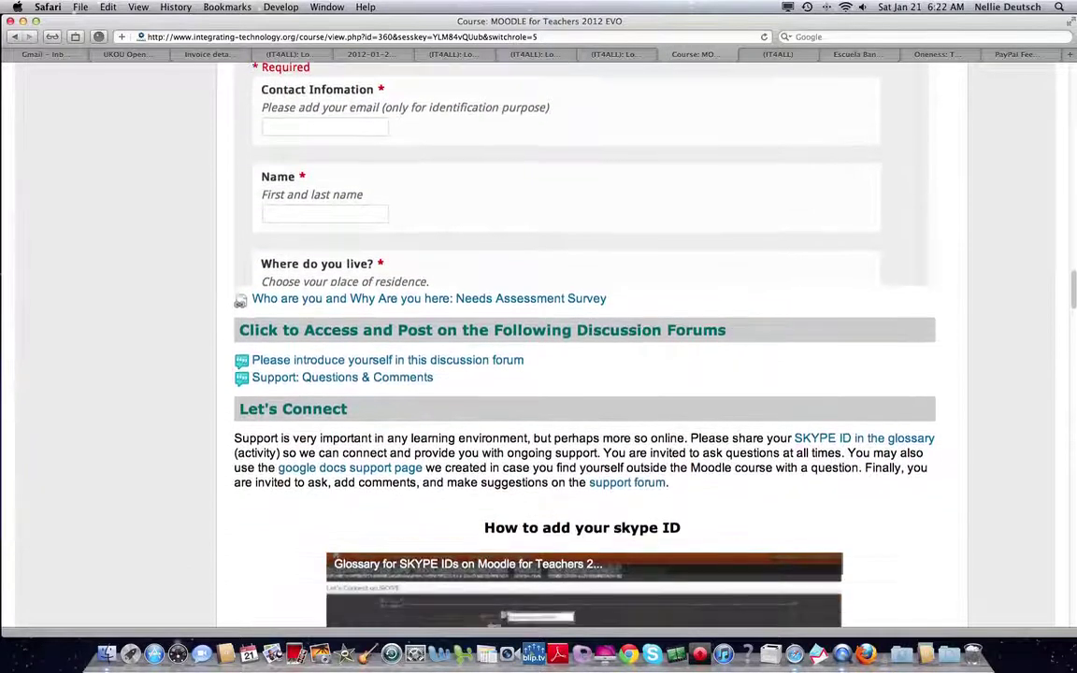
pyautogui.scroll(-8, 585, 365)
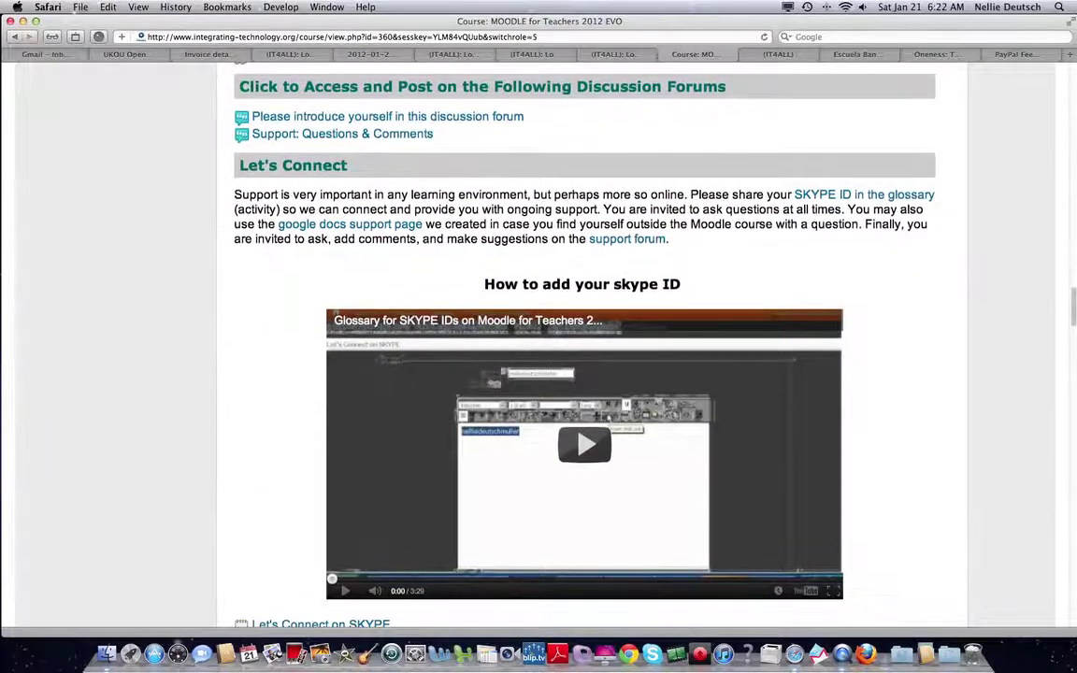
pyautogui.scroll(-4, 585, 365)
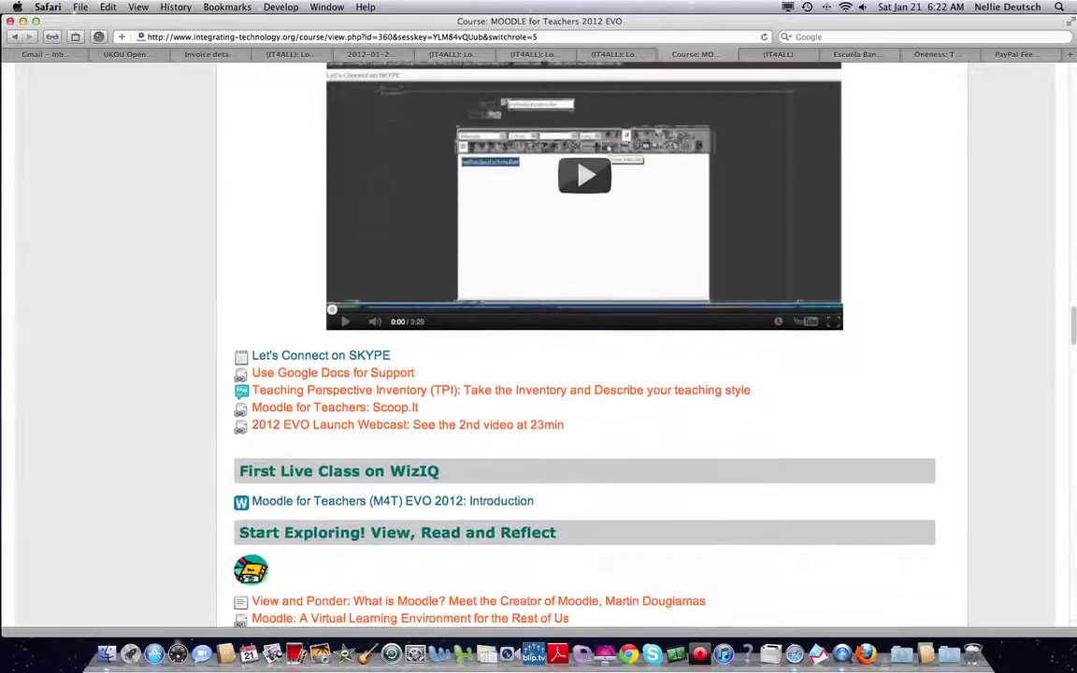
pyautogui.scroll(-5, 261, 365)
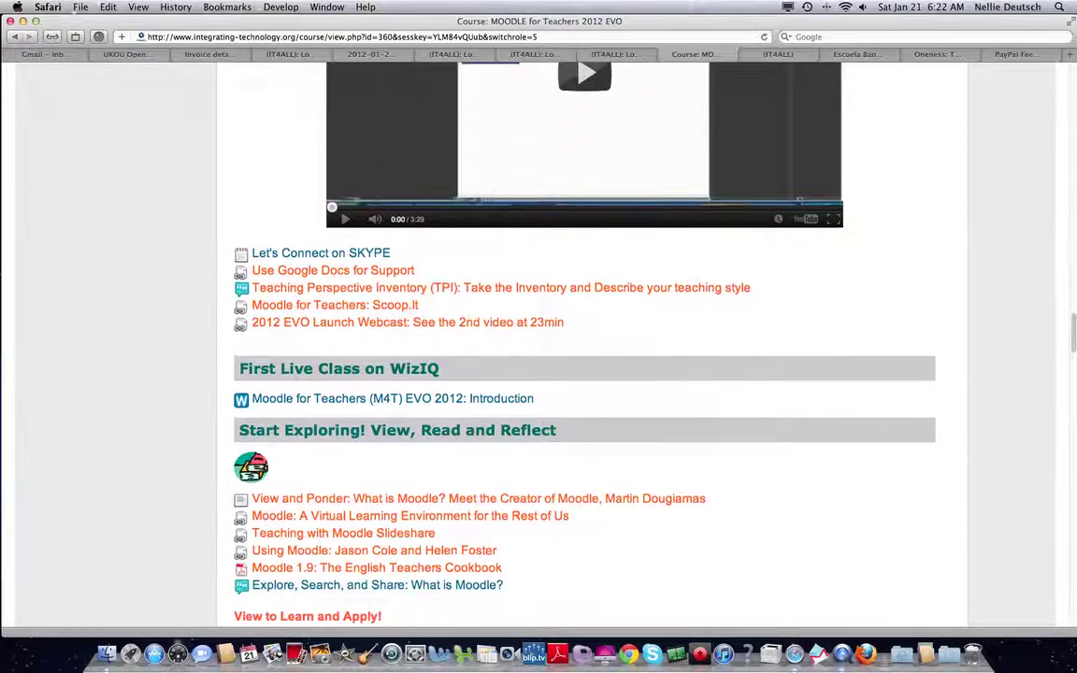
pyautogui.scroll(-9, 584, 365)
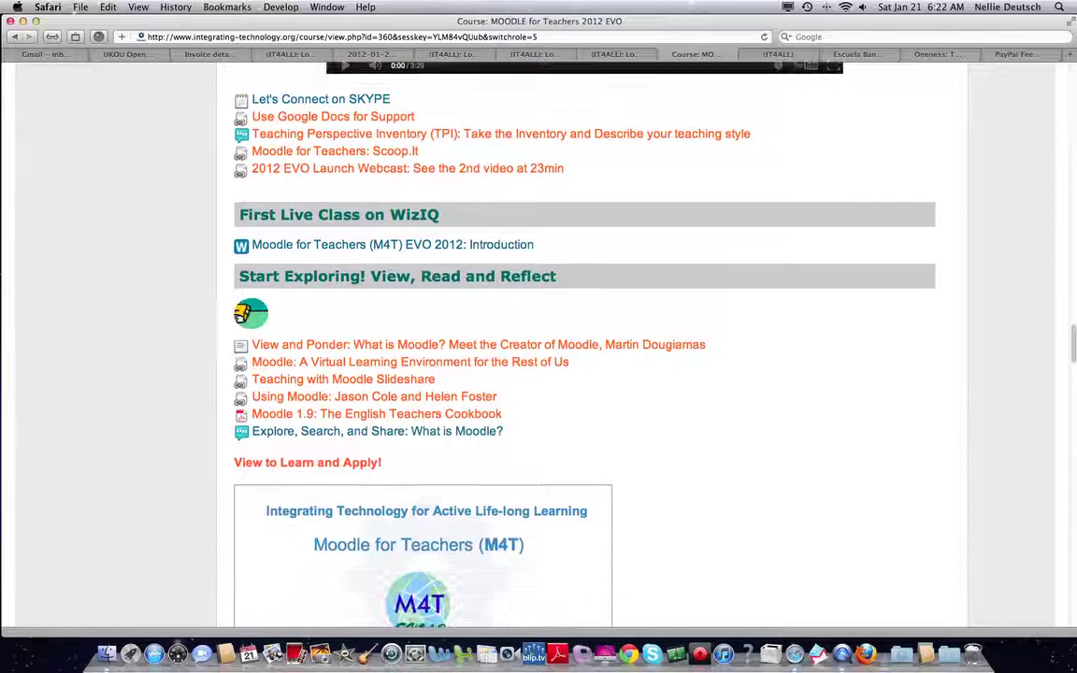
pyautogui.scroll(-1, 538, 364)
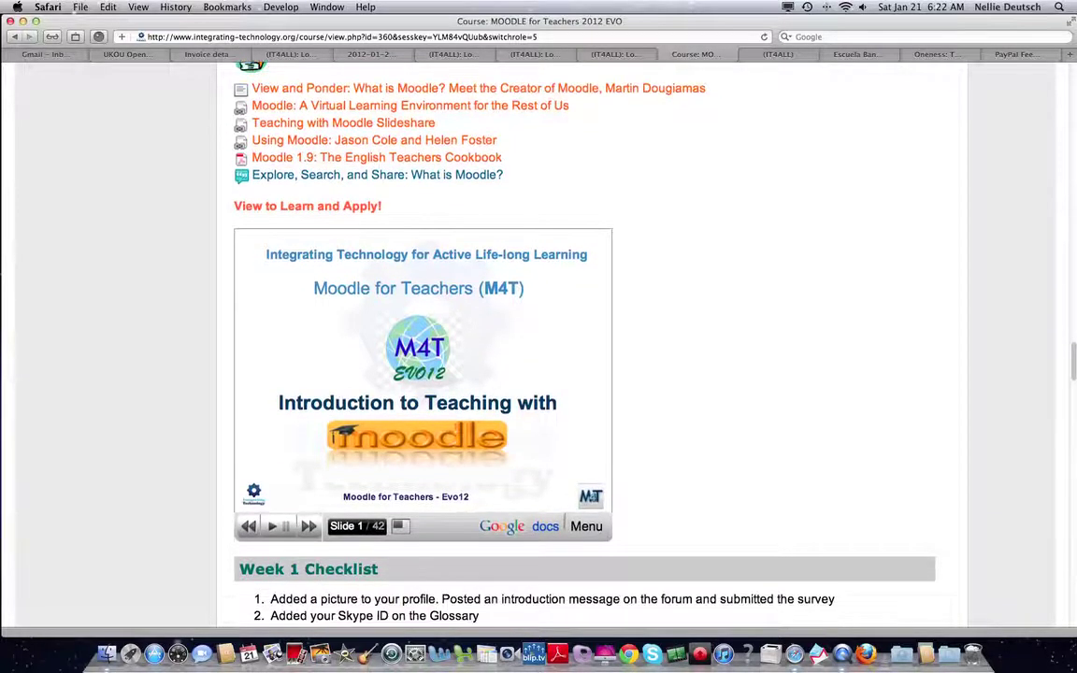
pyautogui.scroll(-8, 539, 365)
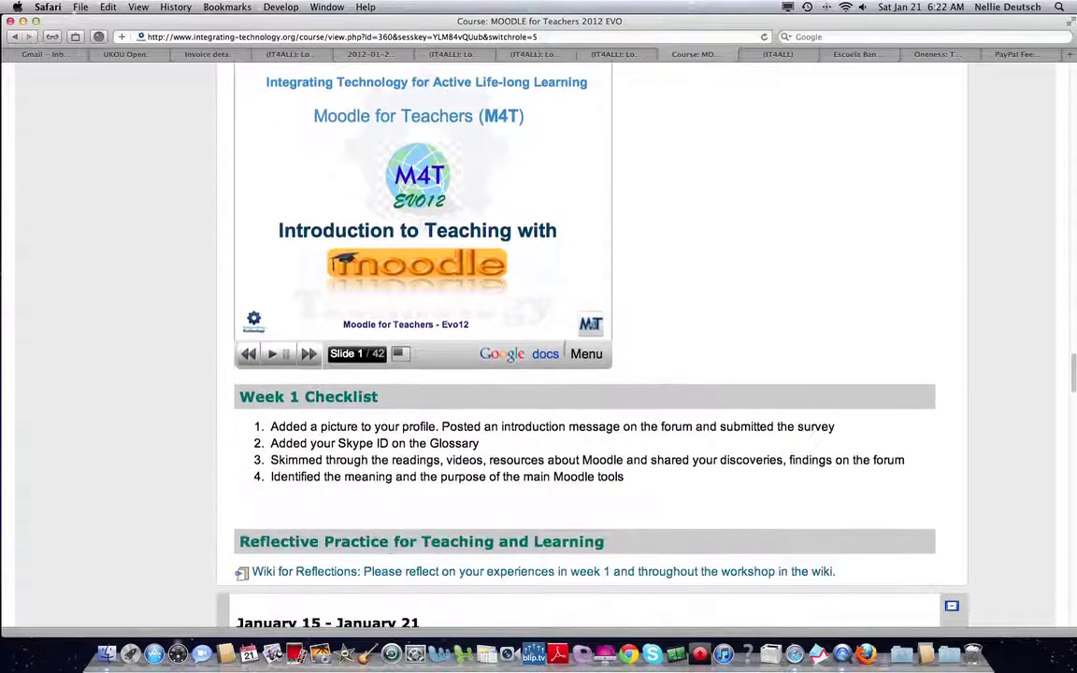
pyautogui.scroll(-4, 539, 365)
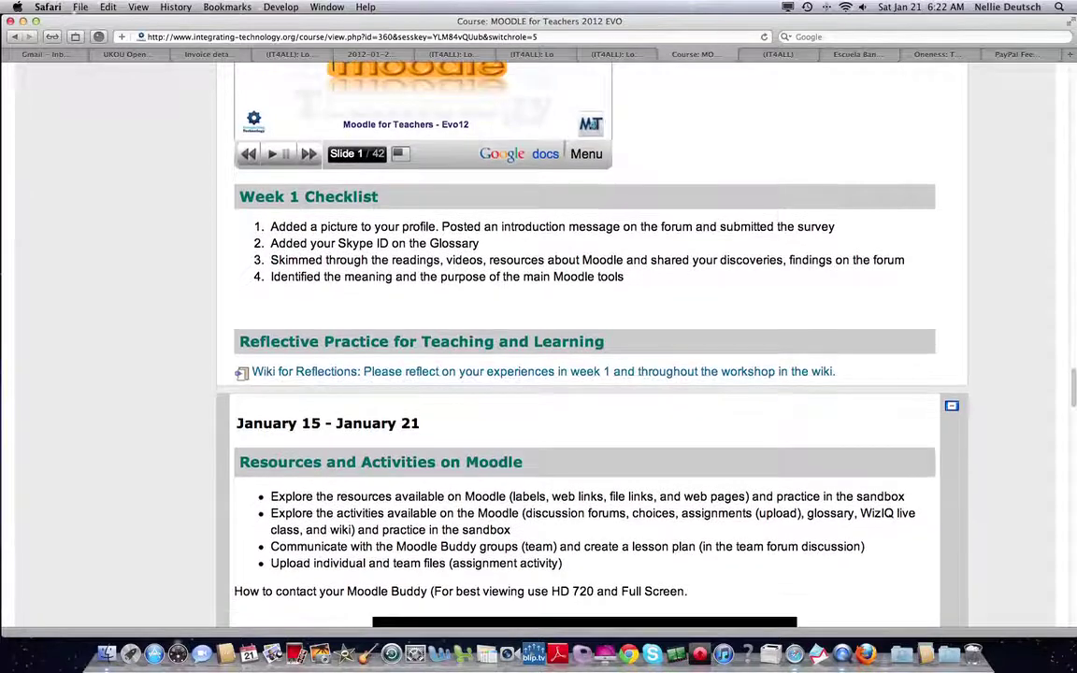
pyautogui.scroll(-4, 538, 364)
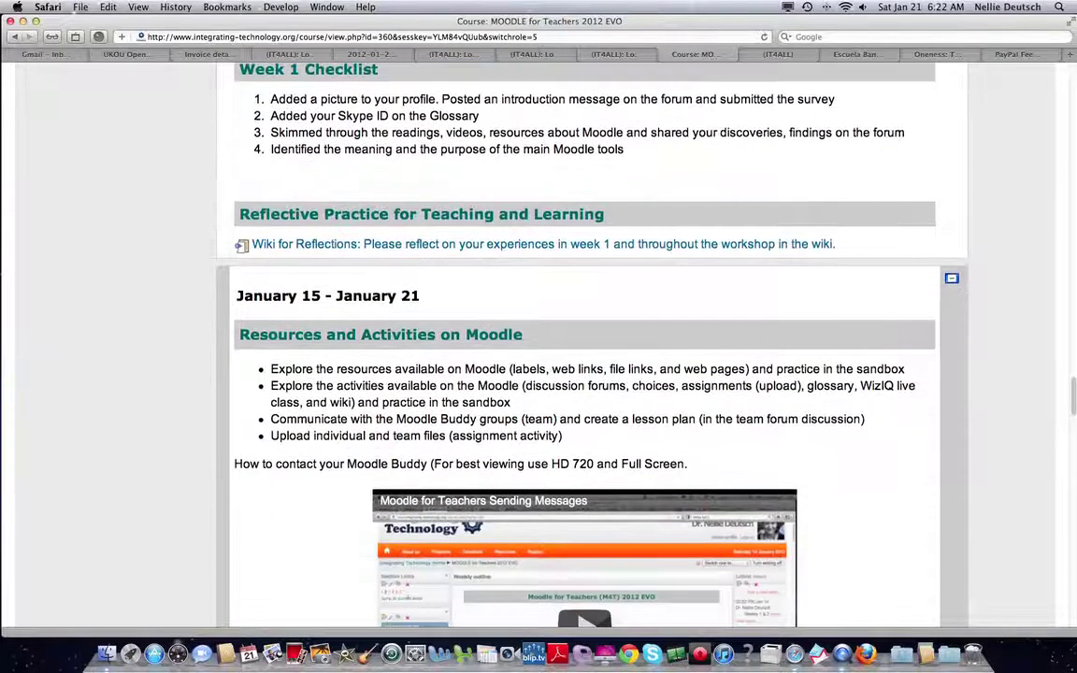
pyautogui.scroll(-5, 533, 308)
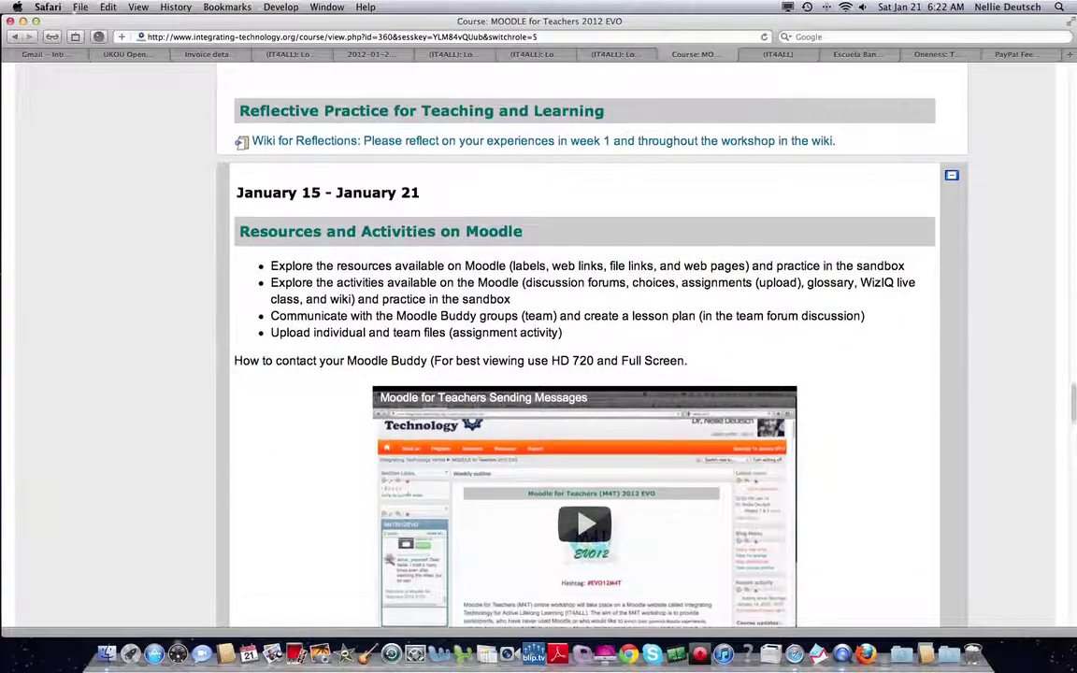
pyautogui.scroll(-3, 533, 336)
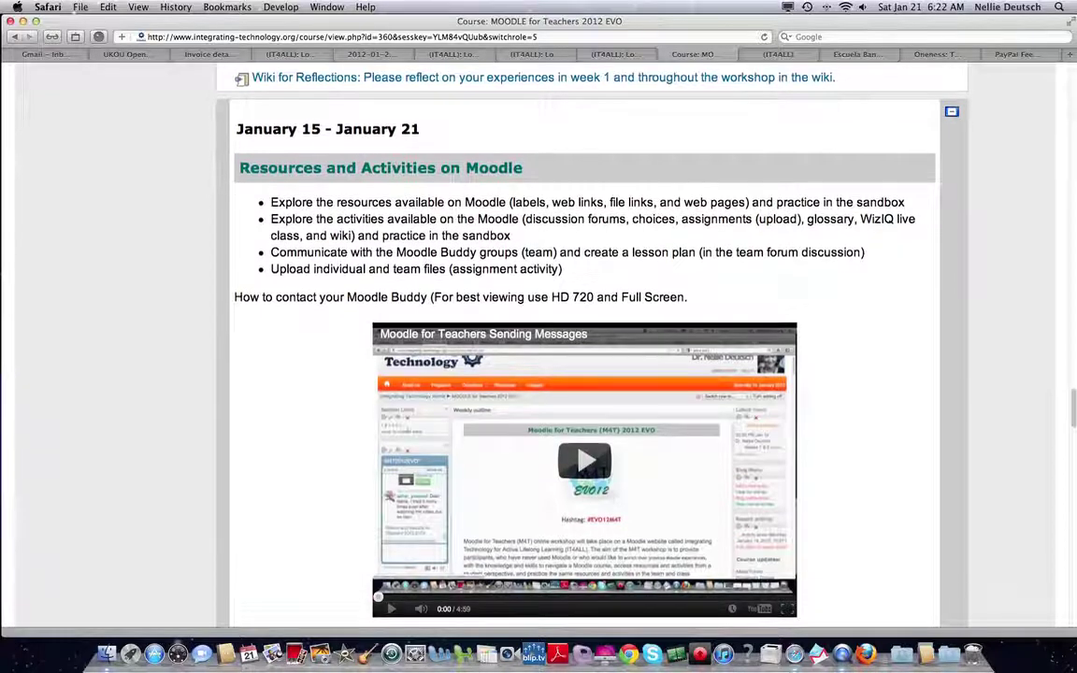
# - Highlight the bullet list under Resources and Activities
pyautogui.scroll(-1, 533, 337)
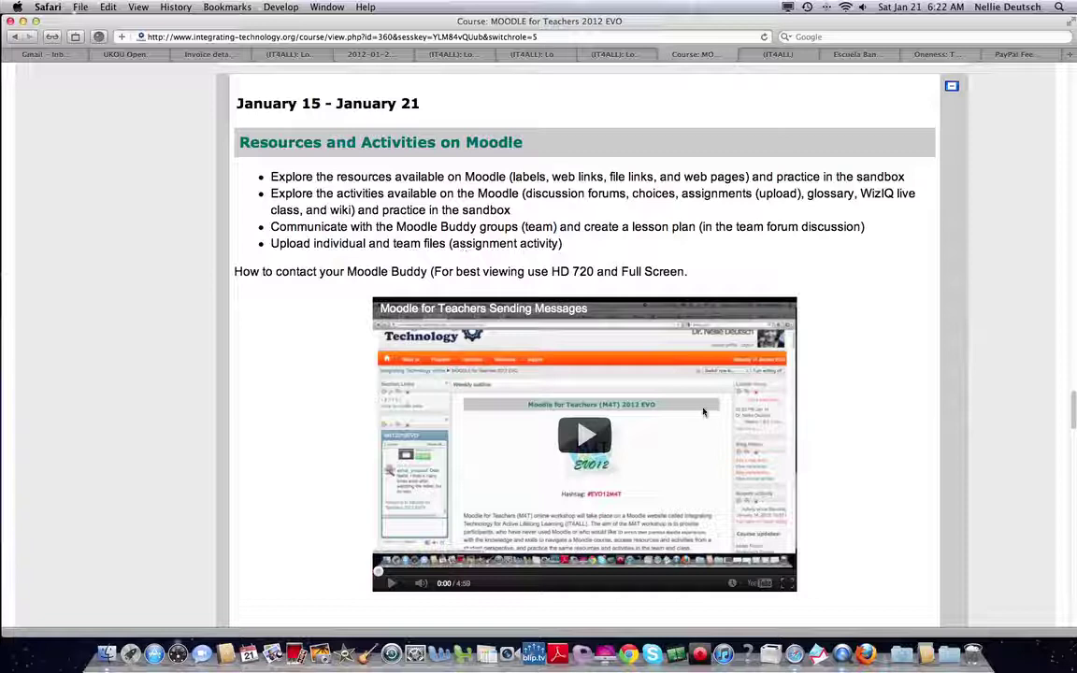
pyautogui.click(270, 173)
pyautogui.moveTo(271, 173); pyautogui.dragTo(608, 241)
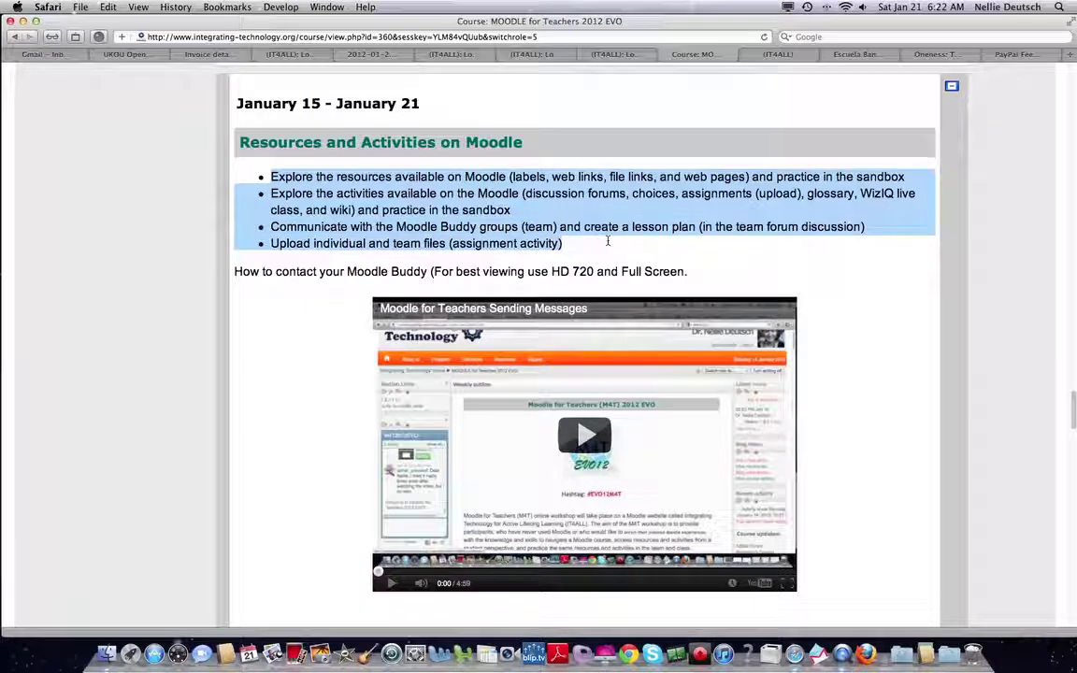
# - Scroll on through the Week 2 WizIQ, forums, assignments and sandbox course sections
pyautogui.scroll(-5, 606, 229)
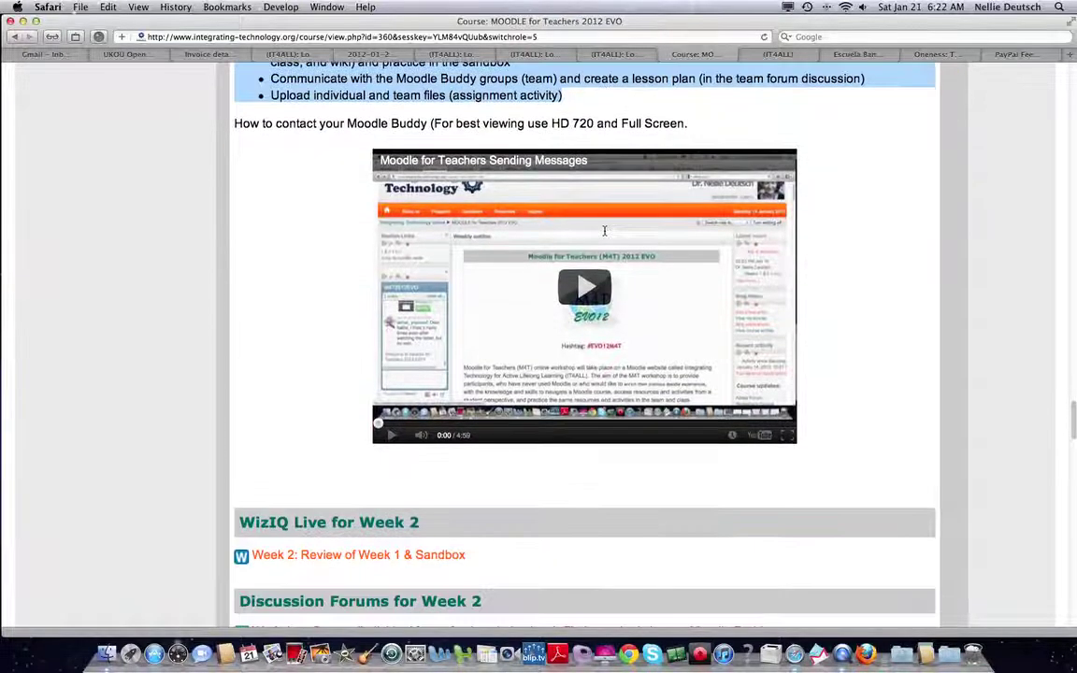
pyautogui.scroll(-2, 603, 229)
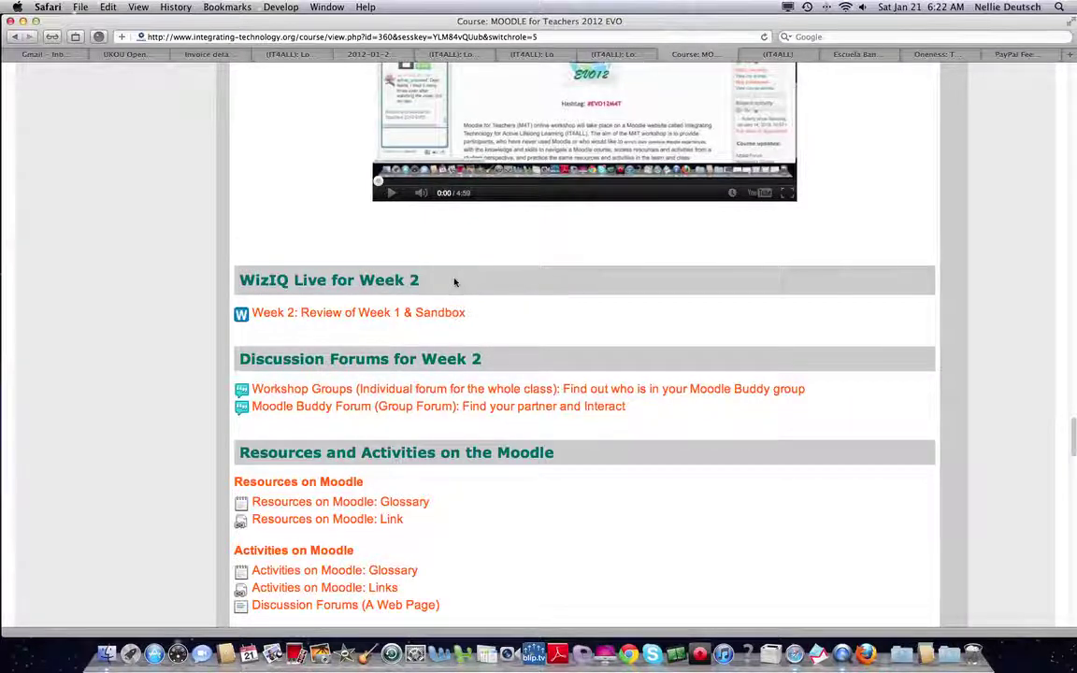
pyautogui.scroll(-1, 455, 282)
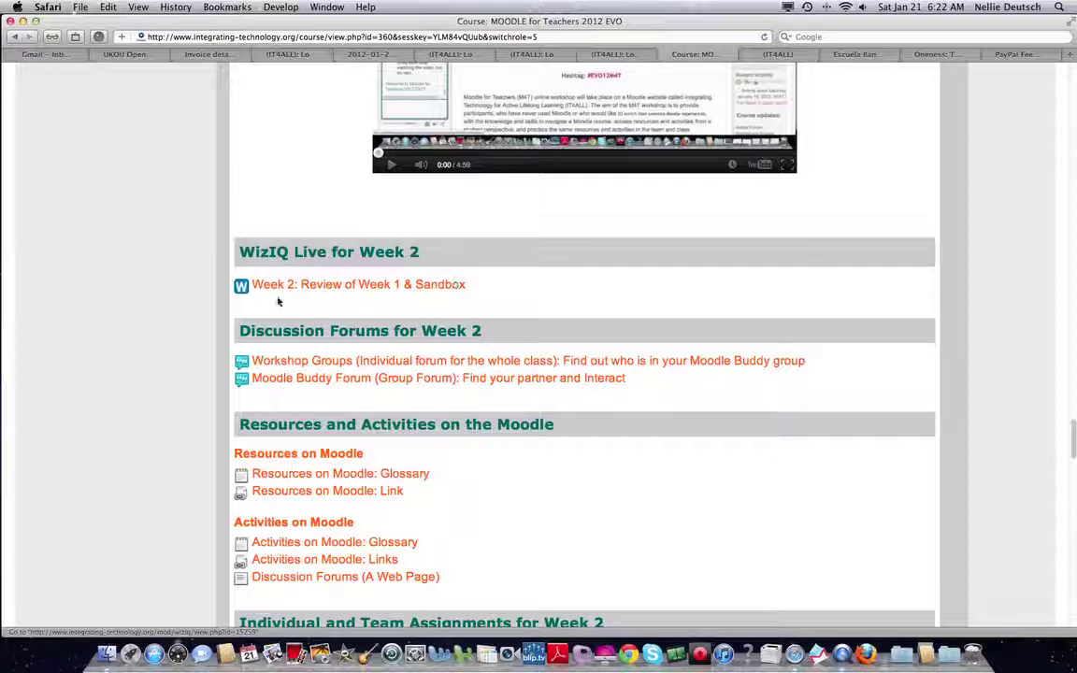
pyautogui.scroll(-1, 244, 290)
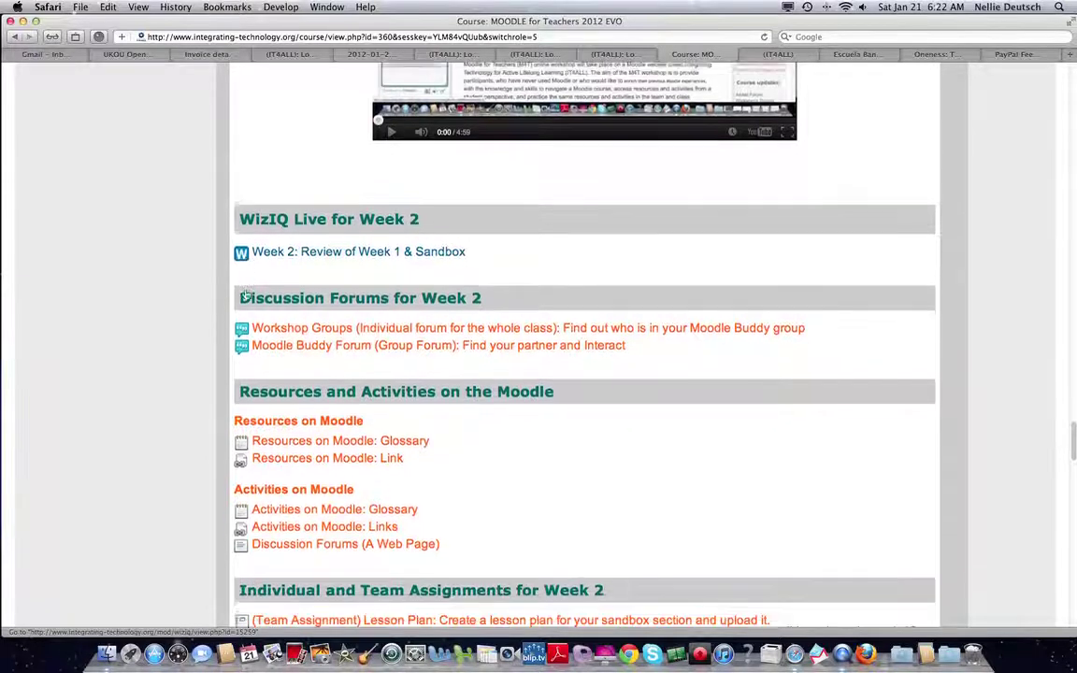
pyautogui.scroll(-2, 245, 294)
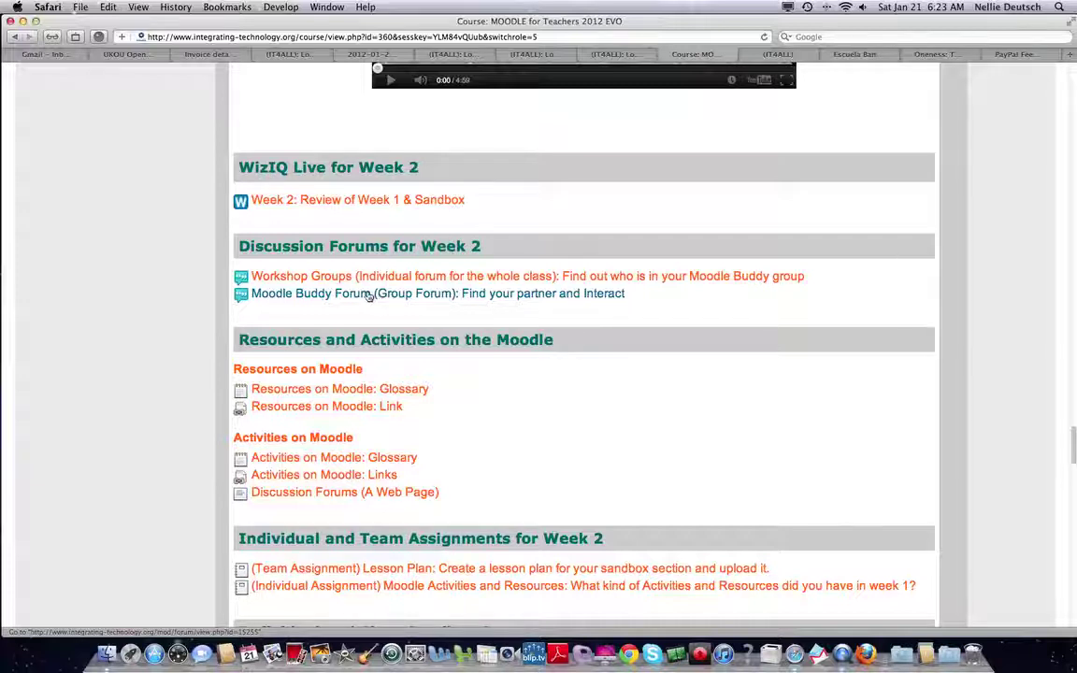
pyautogui.scroll(-2, 371, 295)
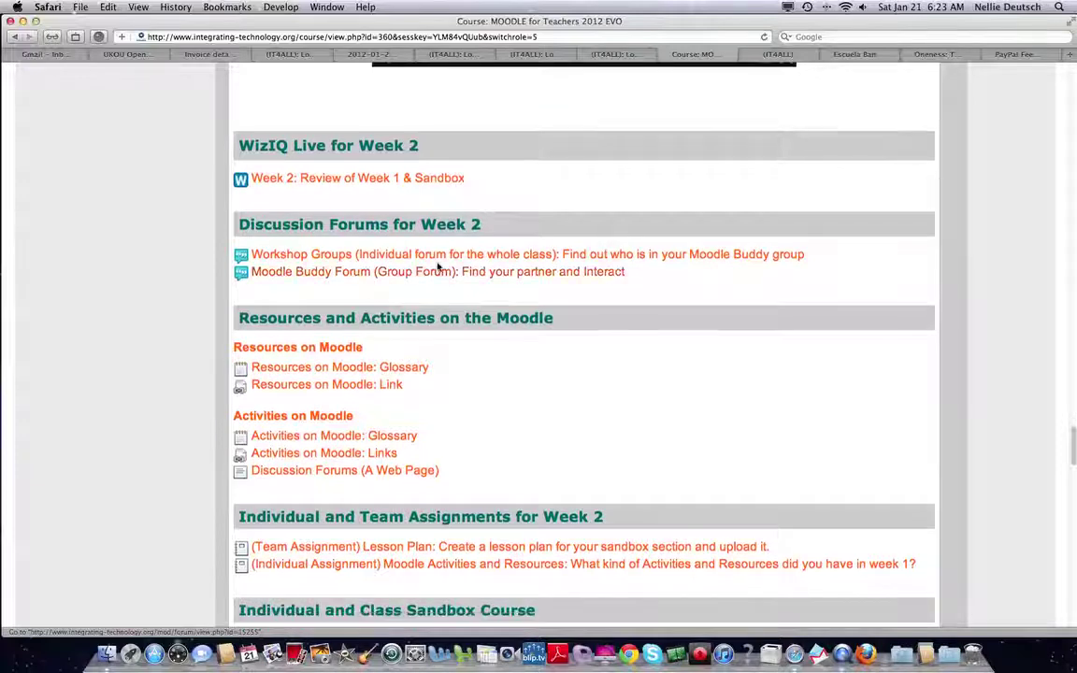
pyautogui.scroll(-2, 380, 292)
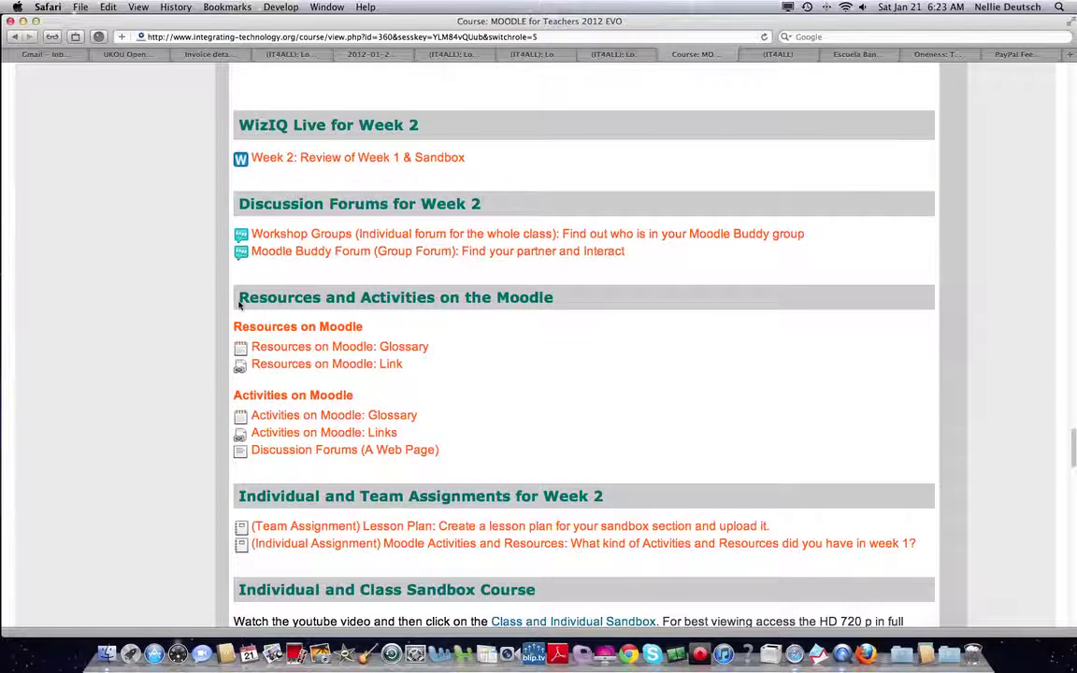
pyautogui.scroll(-4, 239, 304)
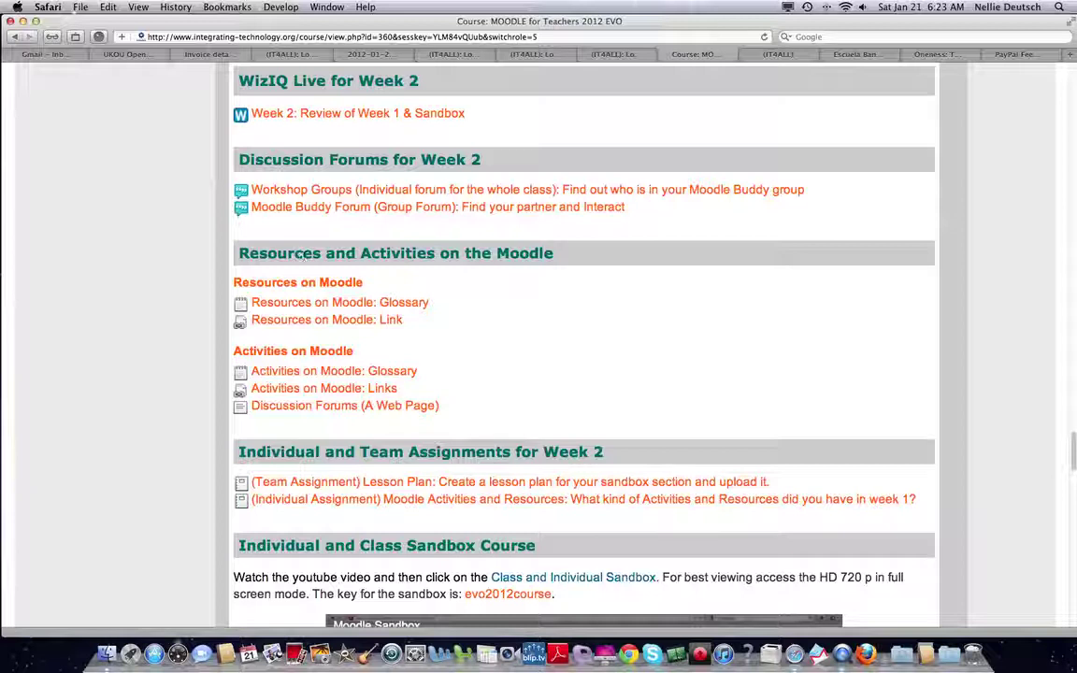
pyautogui.scroll(-1, 313, 245)
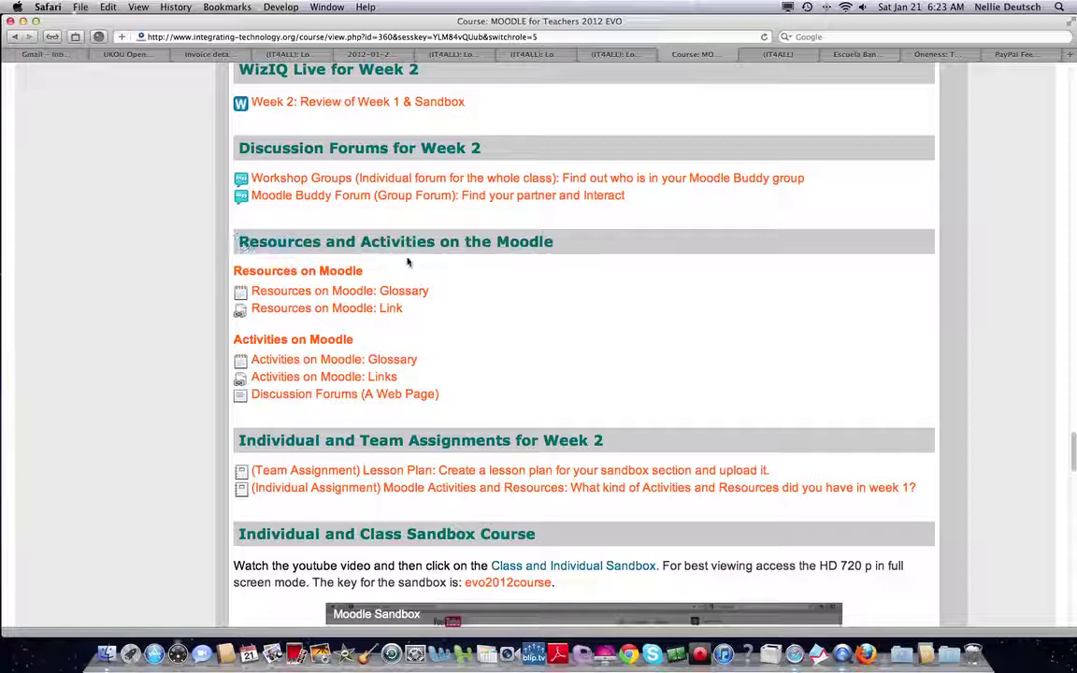
# - Scroll to the Week 2 assignments and highlight the sandbox enrolment key text
pyautogui.scroll(-3, 391, 265)
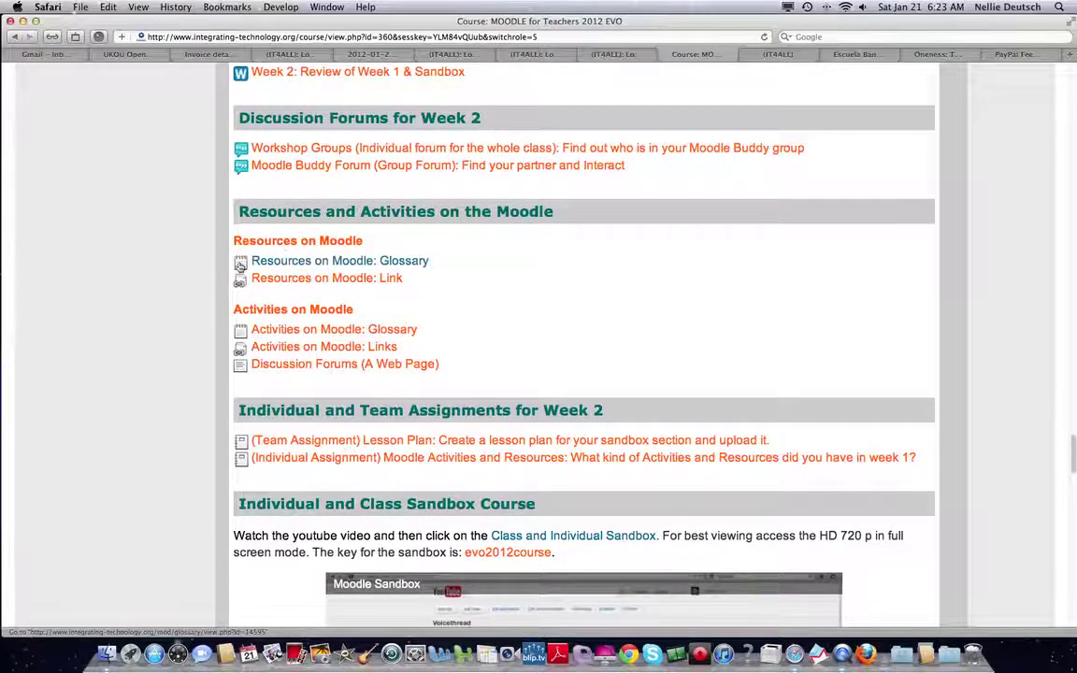
pyautogui.scroll(-5, 283, 278)
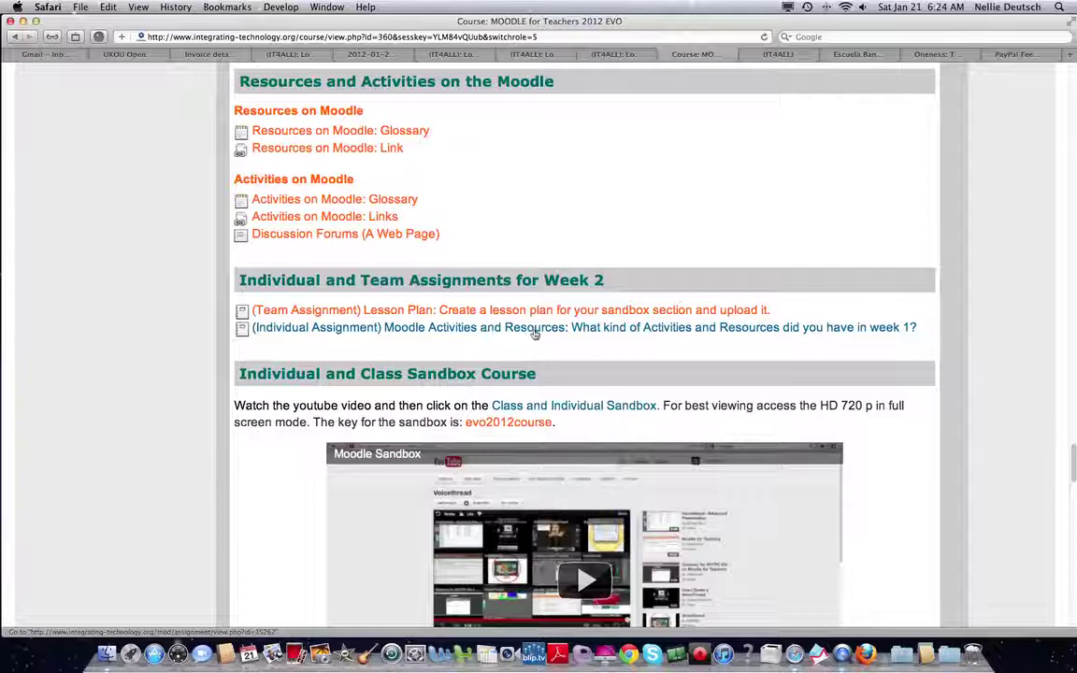
pyautogui.scroll(-1, 484, 339)
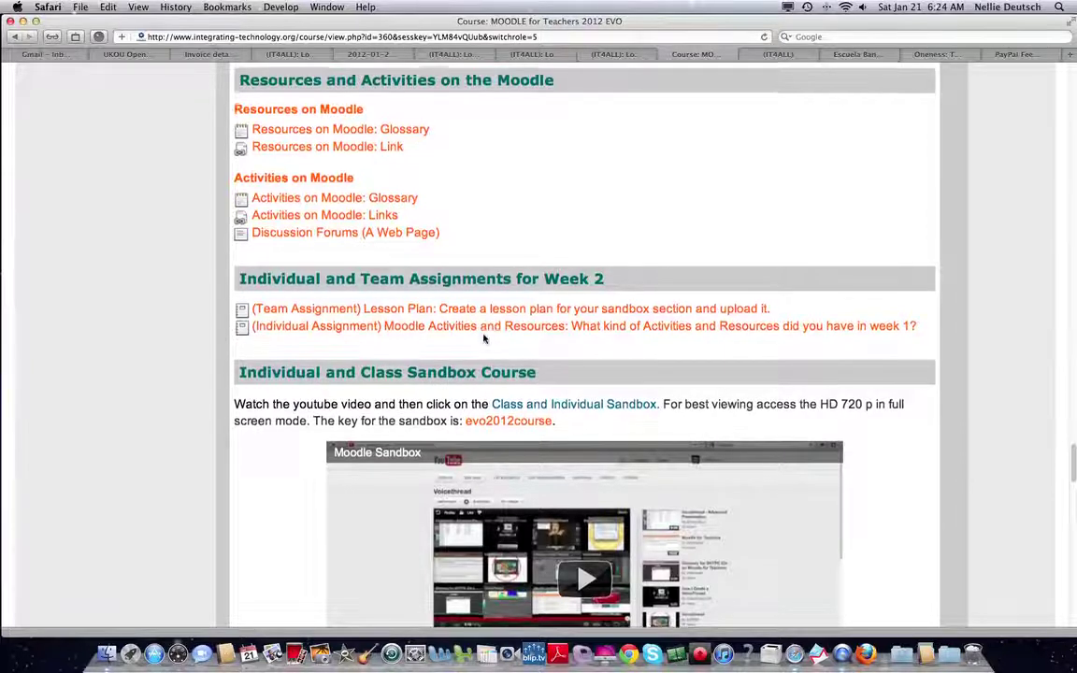
pyautogui.scroll(-2, 535, 333)
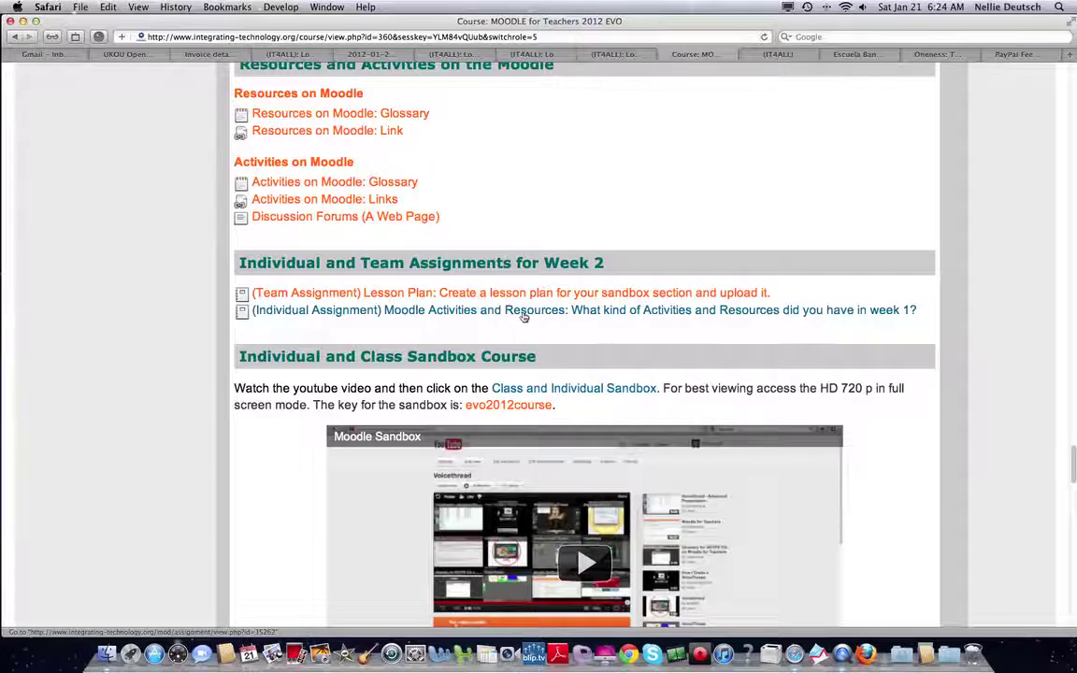
pyautogui.scroll(-2, 524, 317)
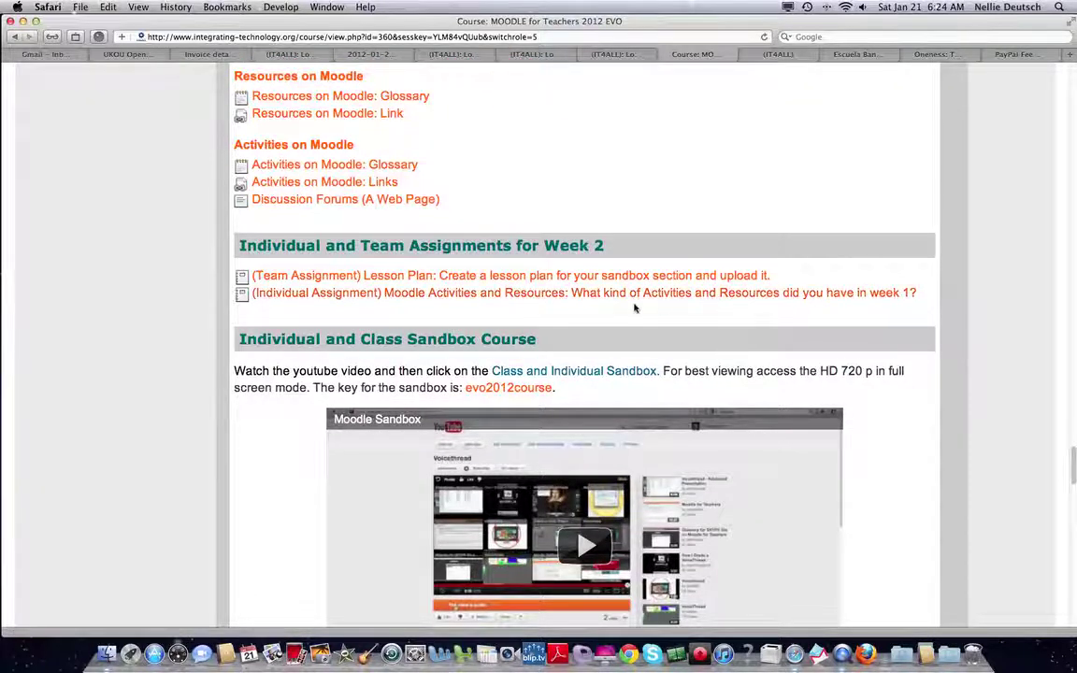
pyautogui.scroll(-3, 637, 307)
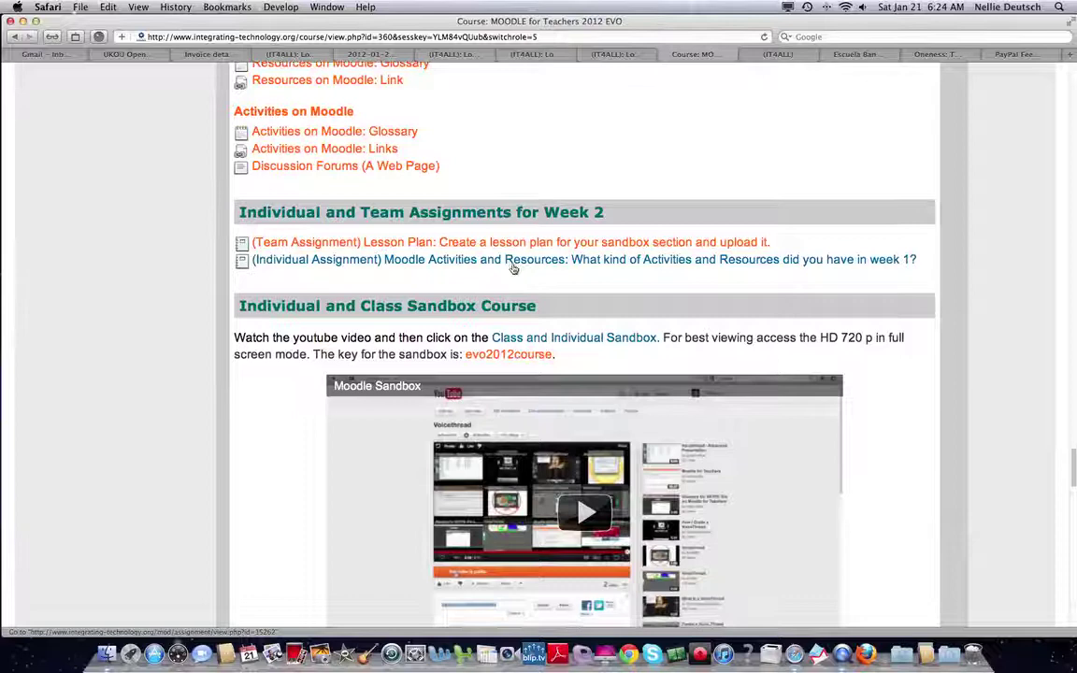
pyautogui.scroll(-5, 512, 268)
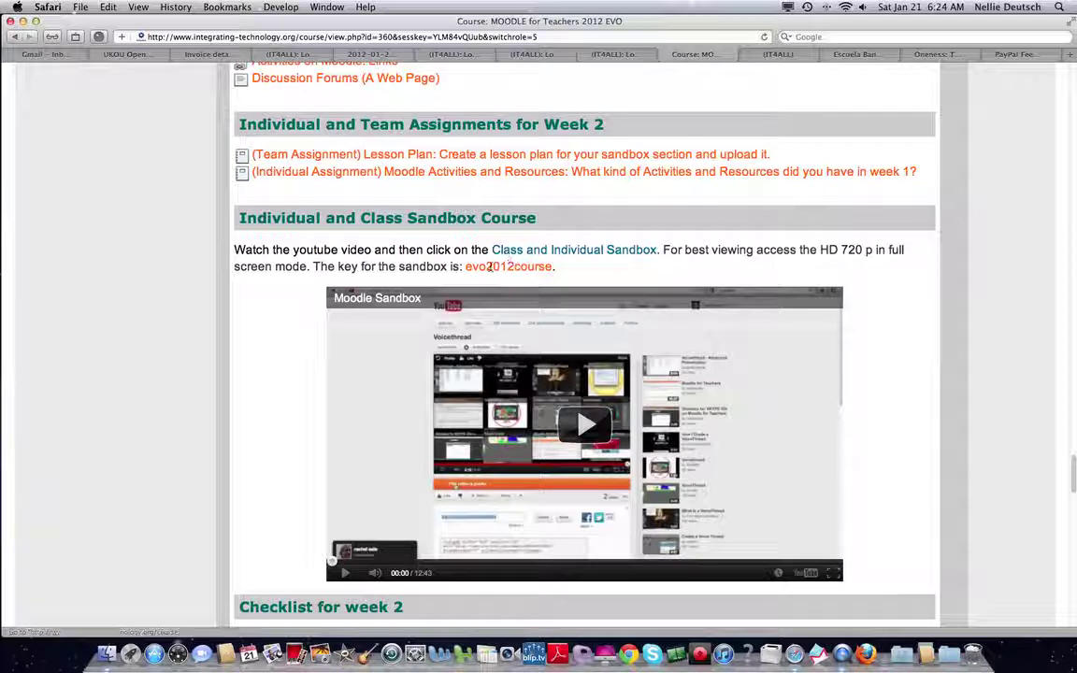
pyautogui.moveTo(467, 267); pyautogui.dragTo(549, 267)
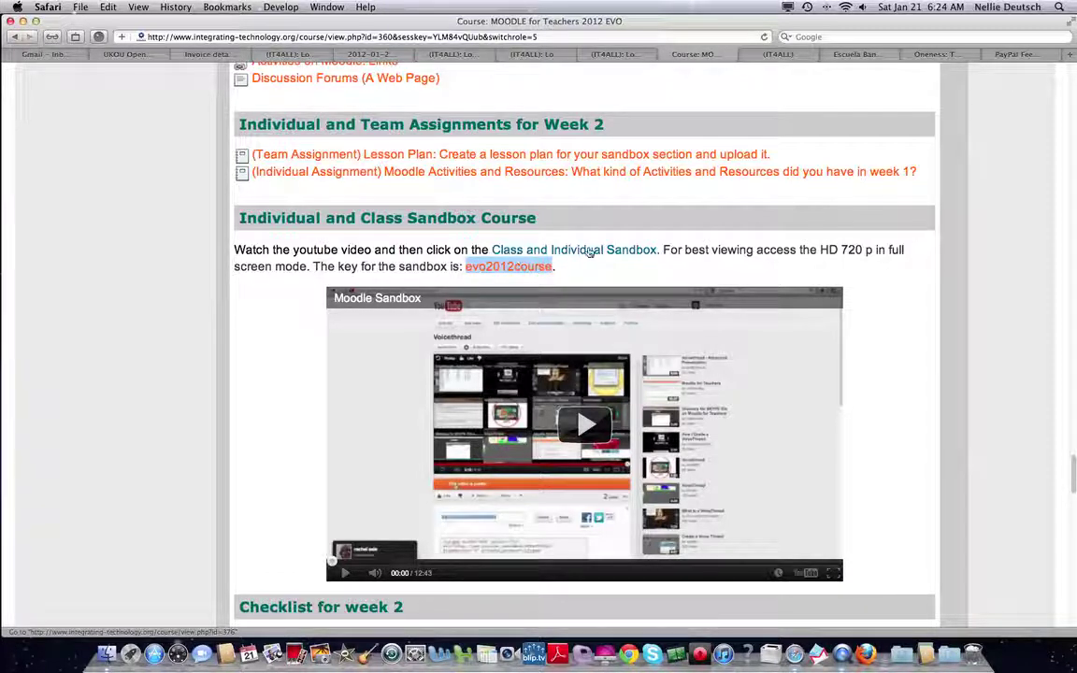
# - Scroll down to the five-item Week 2 checklist and CheckPOINT Questionnaire link
pyautogui.scroll(-3, 590, 253)
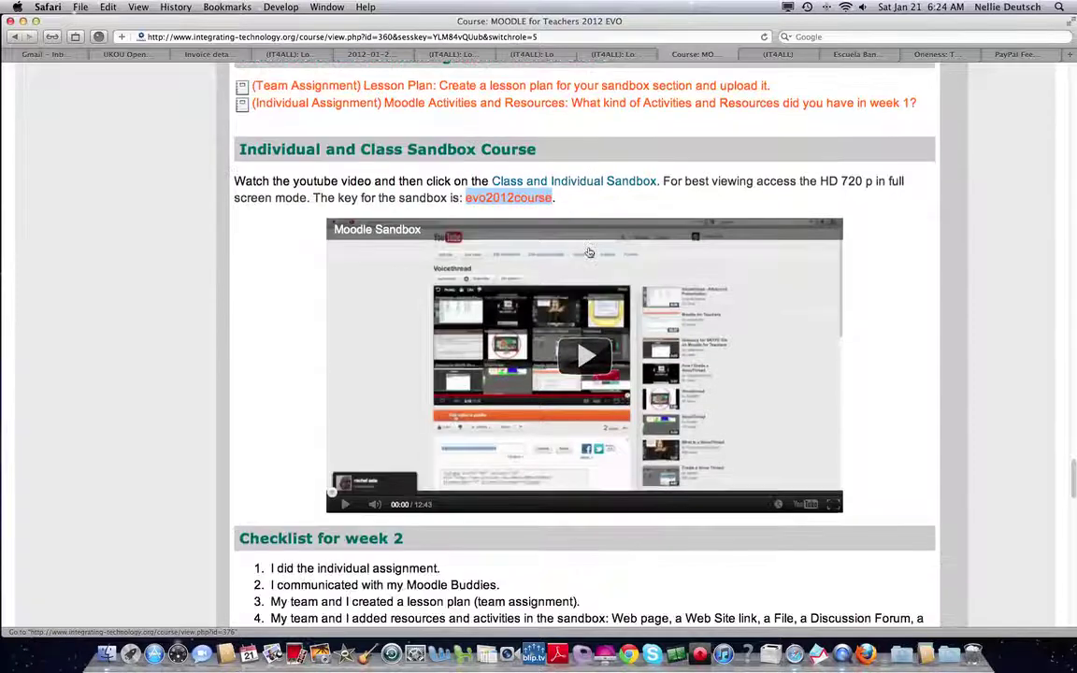
pyautogui.scroll(-6, 589, 252)
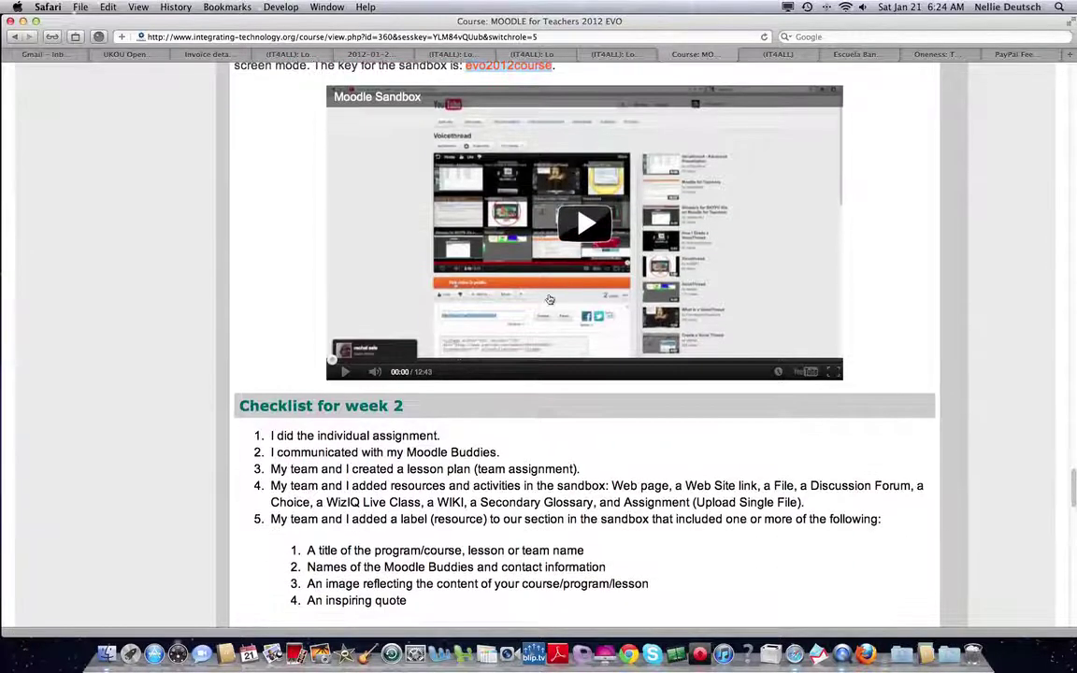
pyautogui.scroll(-6, 307, 402)
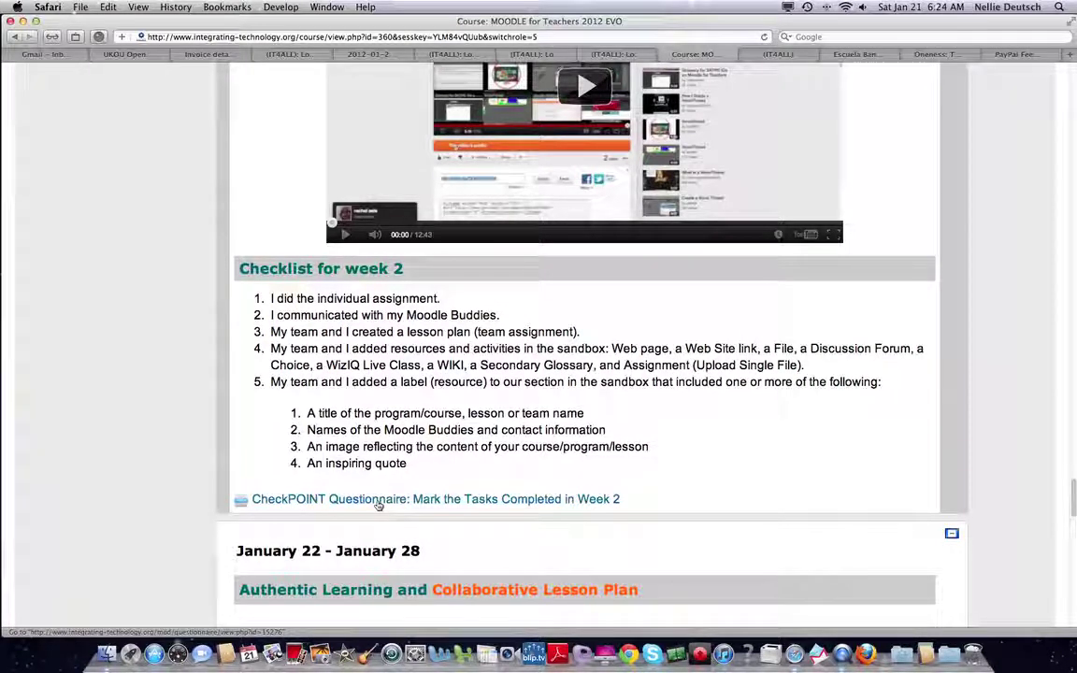
pyautogui.scroll(-9, 378, 505)
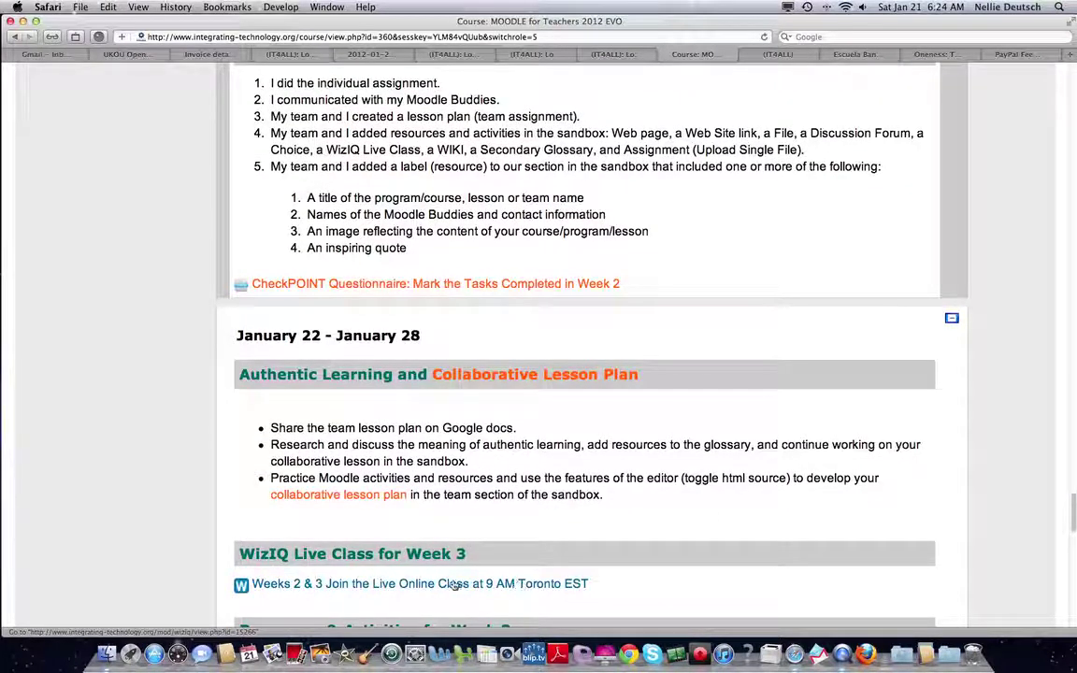
pyautogui.scroll(2, 280, 402)
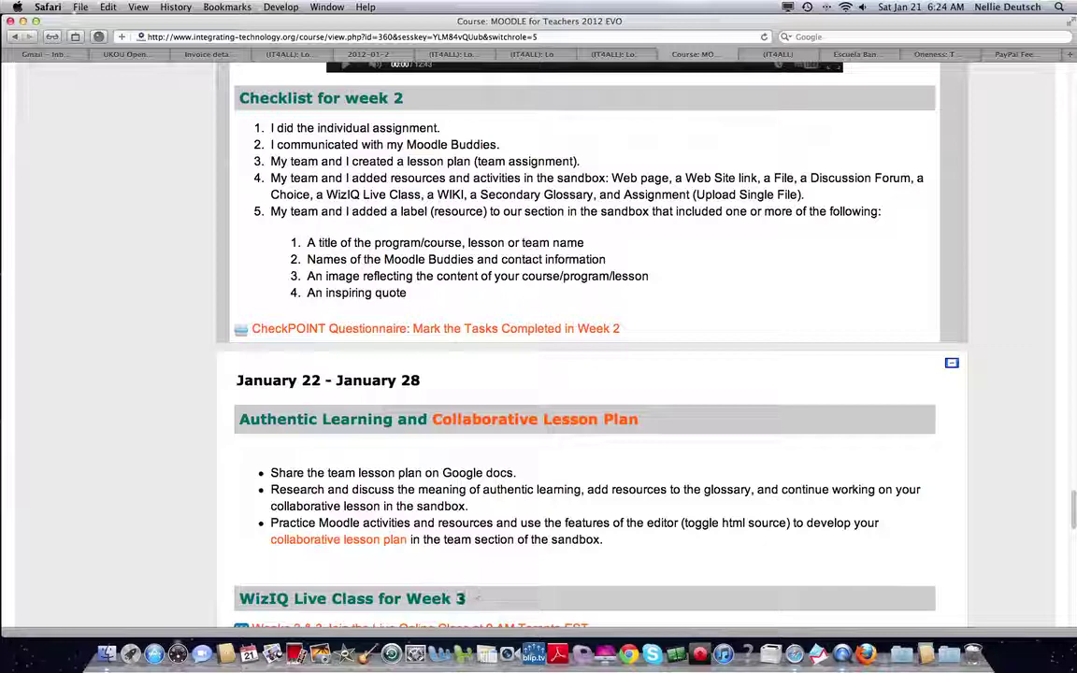
pyautogui.scroll(4, 428, 596)
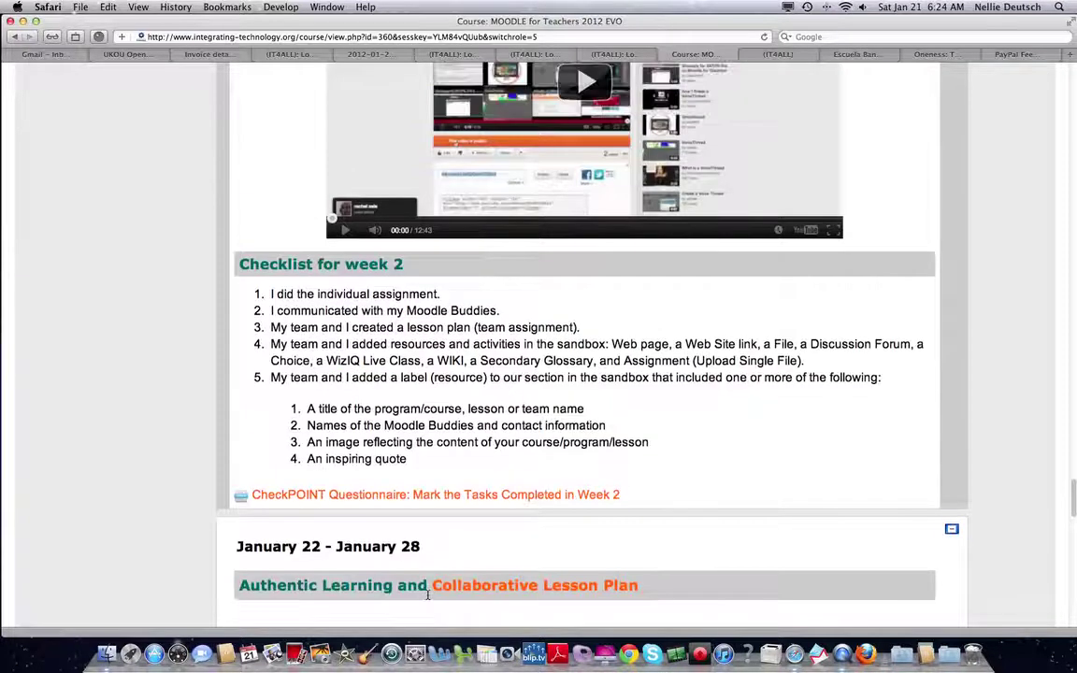
pyautogui.scroll(-6, 428, 595)
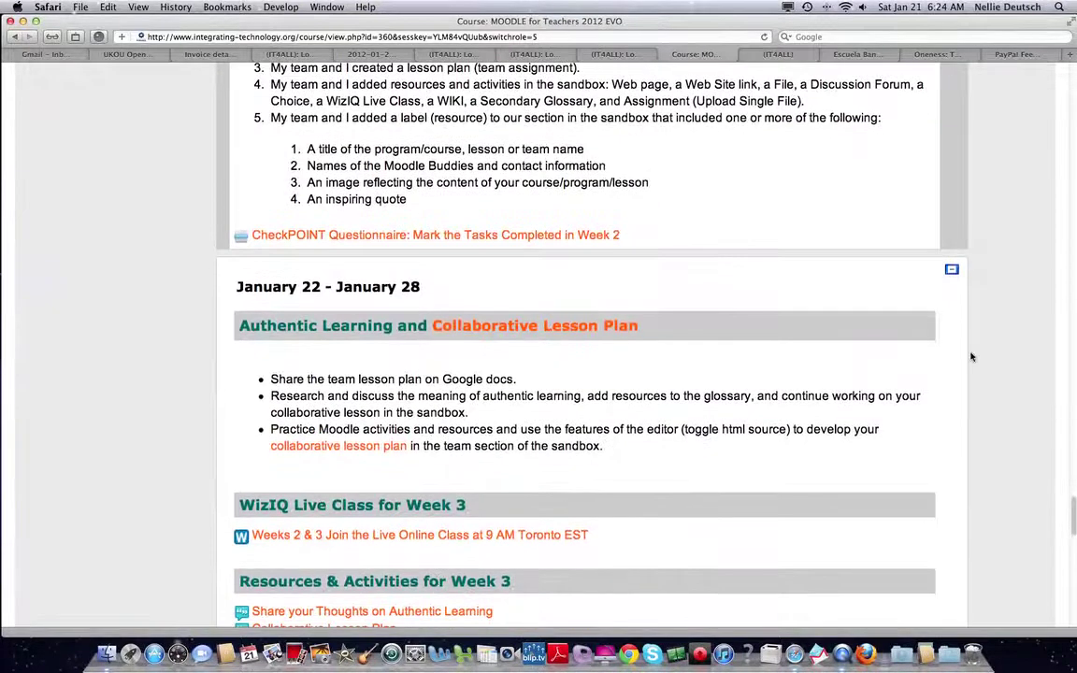
pyautogui.scroll(-7, 971, 356)
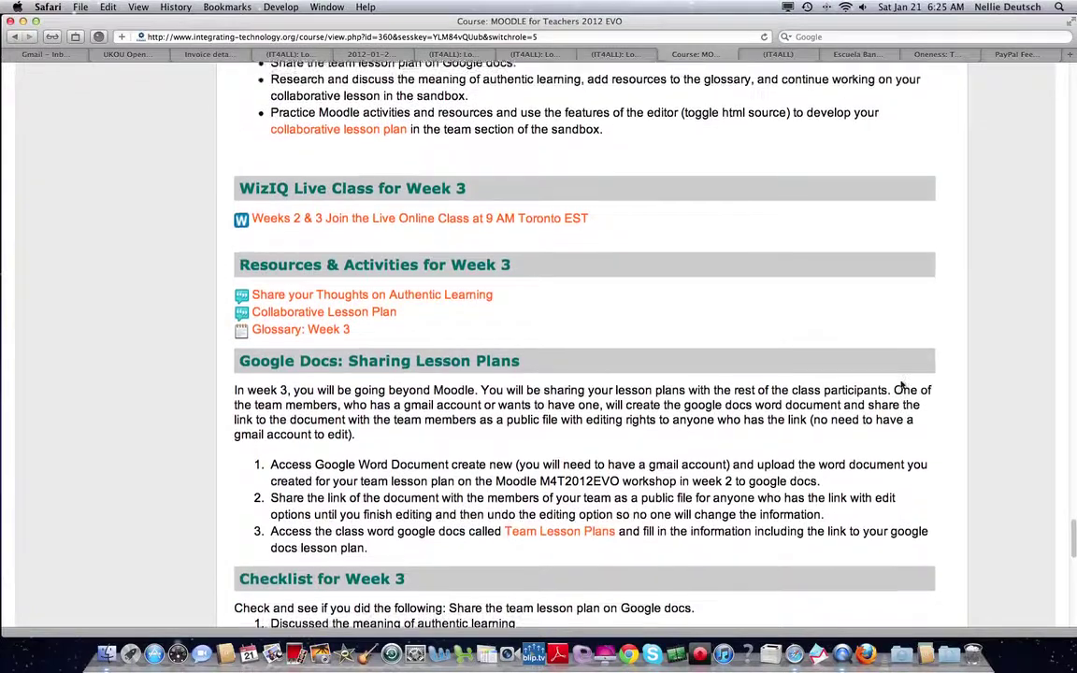
pyautogui.scroll(15, 900, 386)
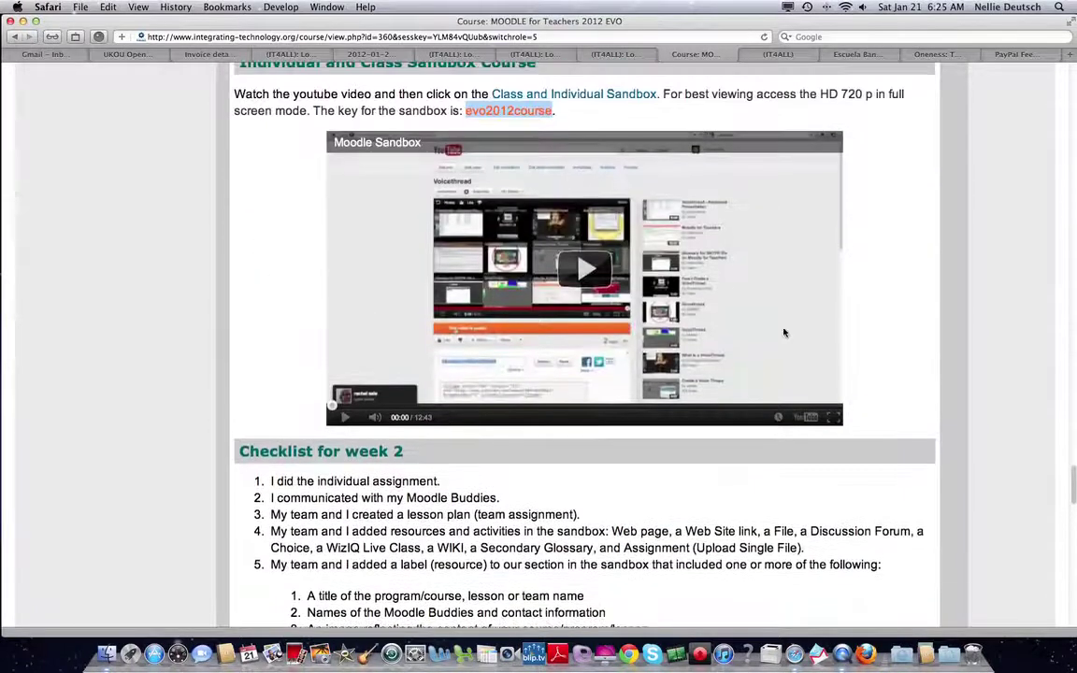
pyautogui.scroll(2, 784, 333)
# - Follow the 'Class and Individual Sandbox' link to the M4T2012EVO sandbox course
pyautogui.click(579, 156)
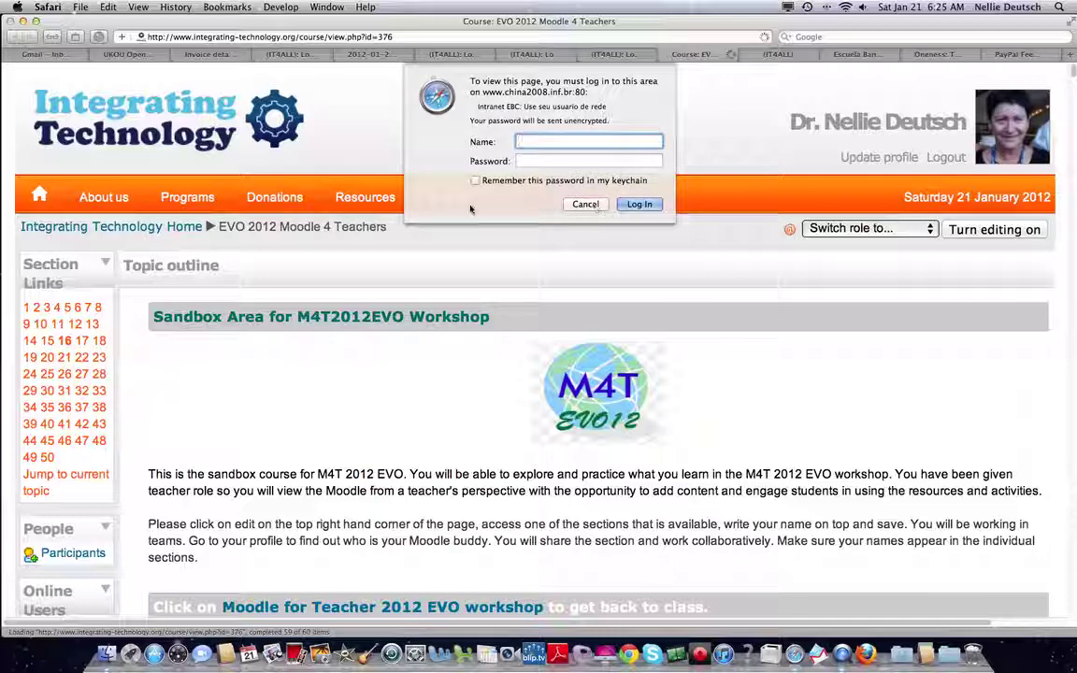
pyautogui.click(587, 205)
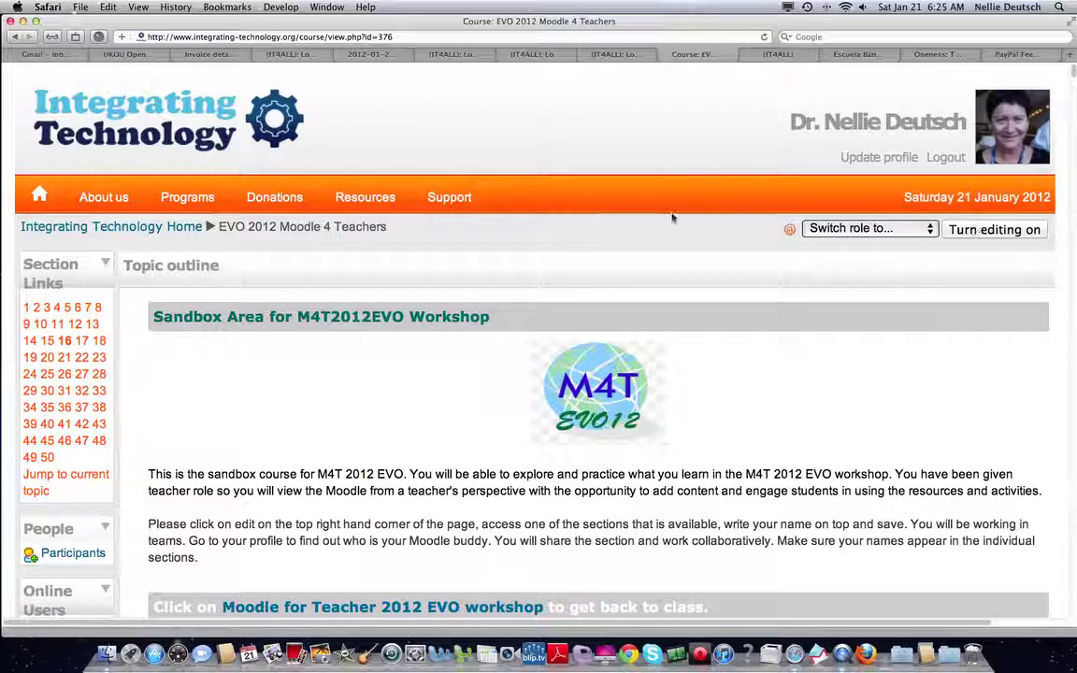
pyautogui.scroll(-1, 637, 108)
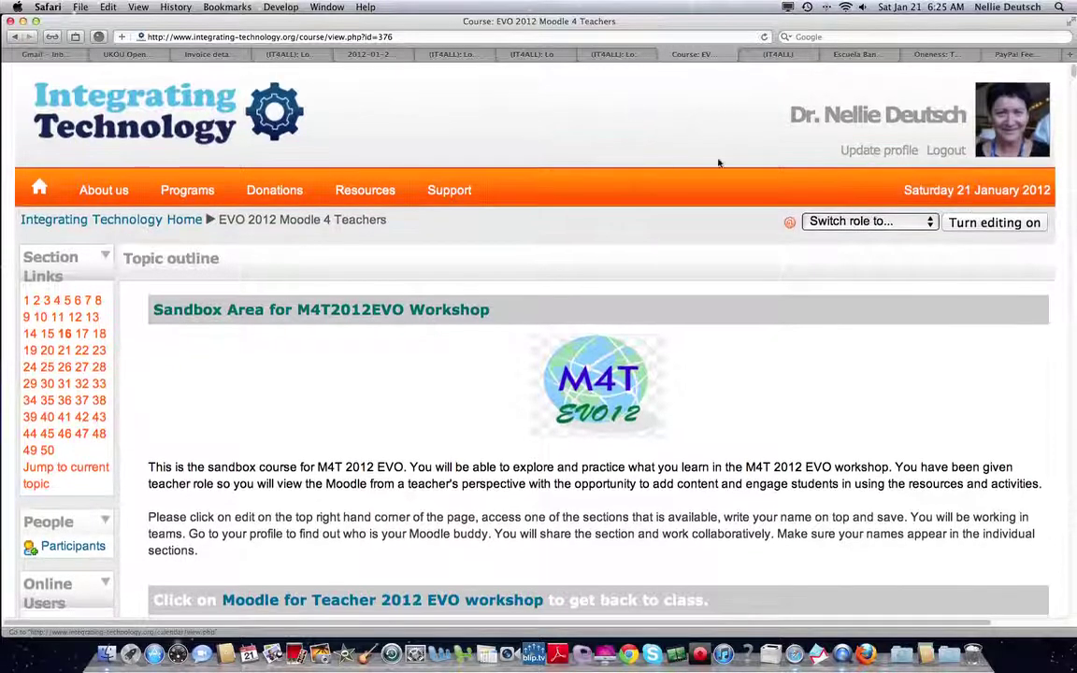
pyautogui.scroll(-3, 670, 111)
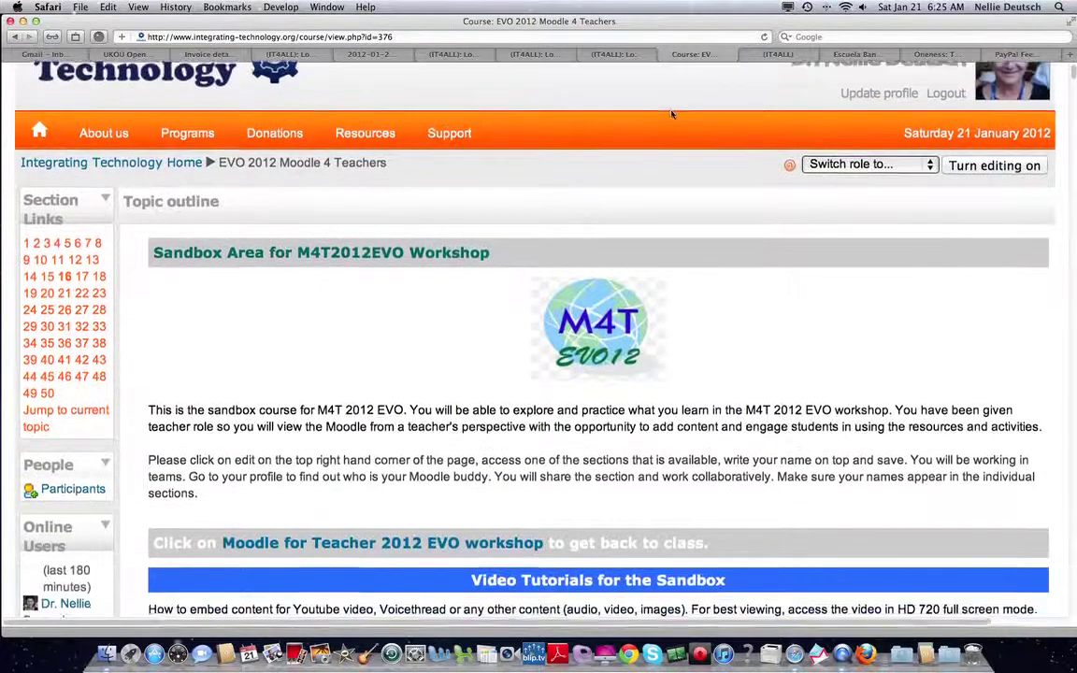
pyautogui.scroll(-1, 670, 114)
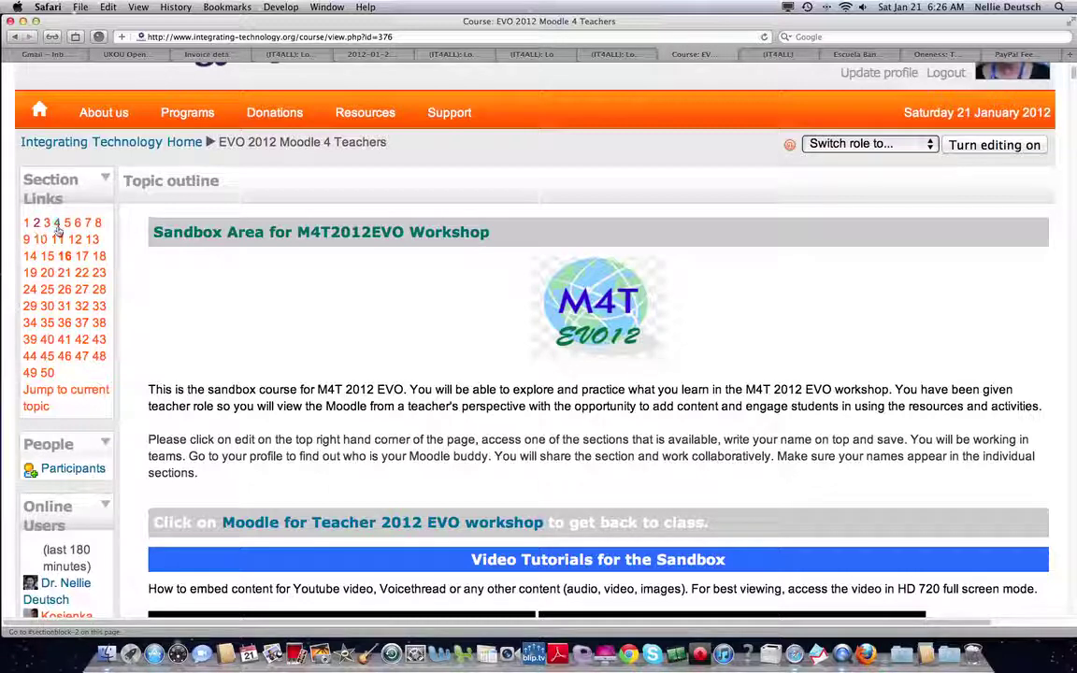
pyautogui.scroll(1, 54, 381)
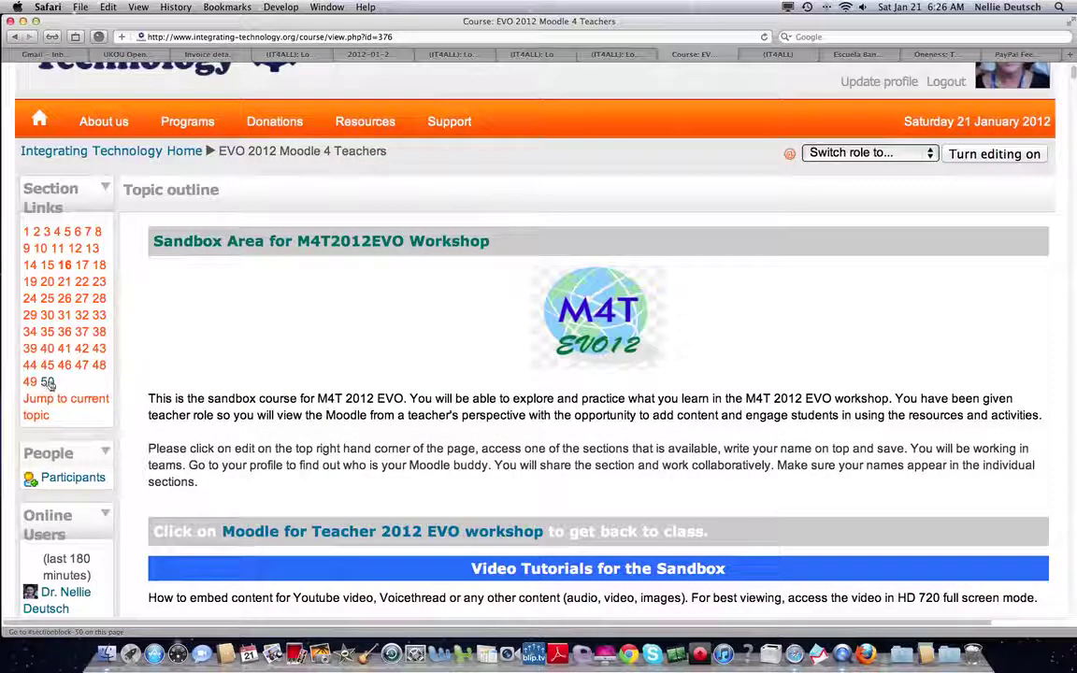
pyautogui.scroll(-1, 74, 378)
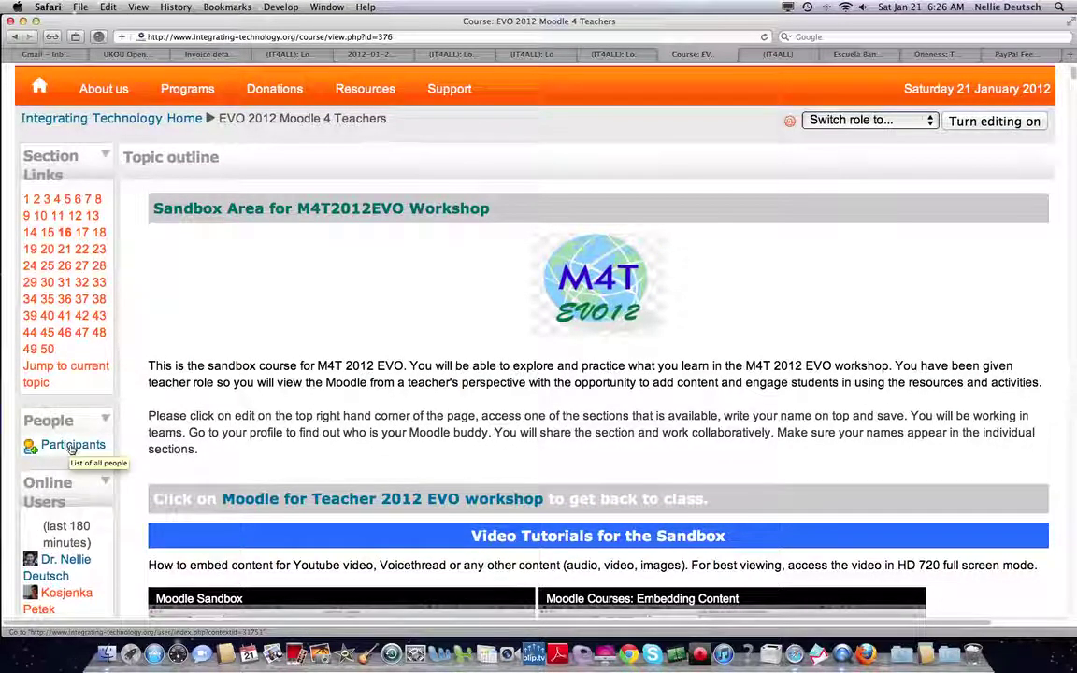
pyautogui.scroll(-5, 71, 449)
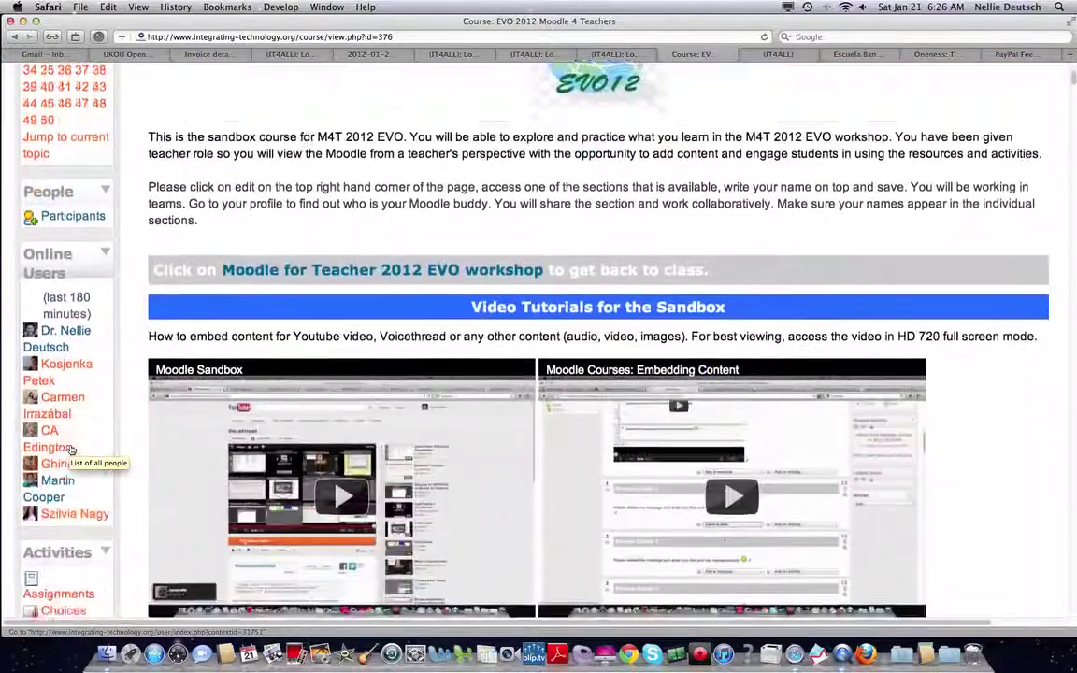
pyautogui.scroll(-4, 71, 449)
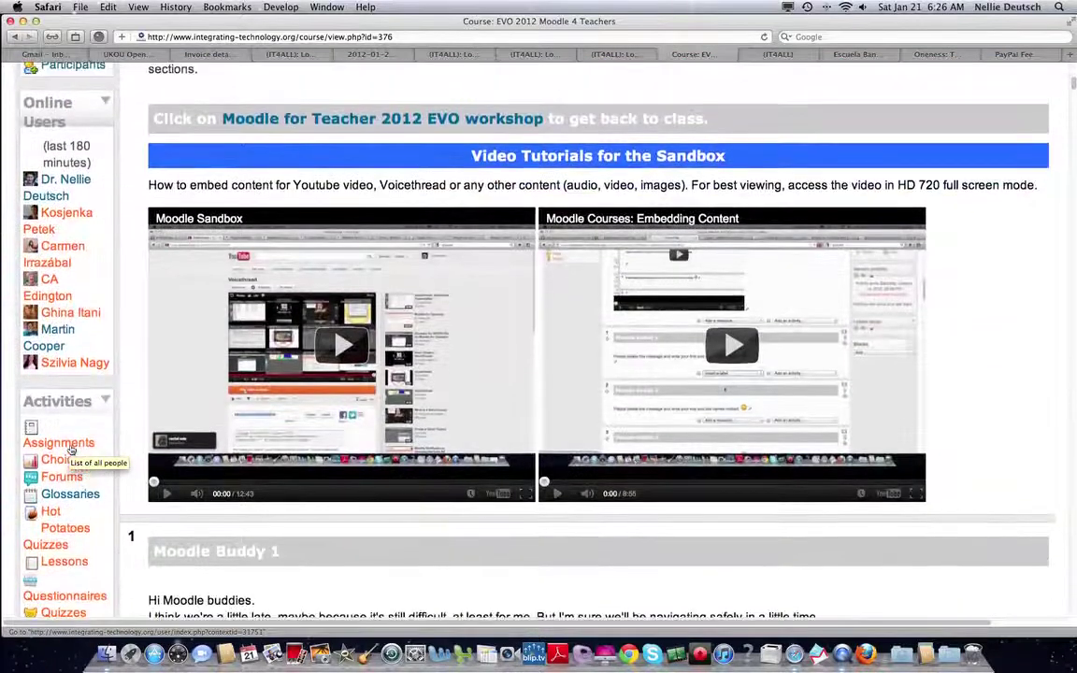
pyautogui.scroll(5, 71, 450)
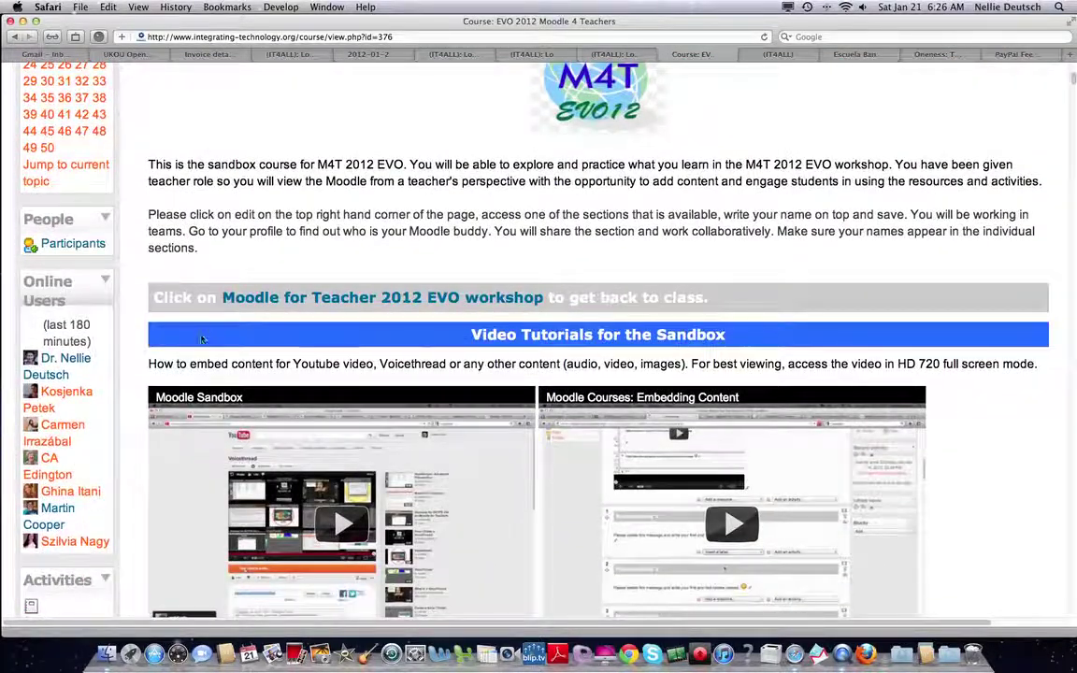
pyautogui.scroll(4, 765, 332)
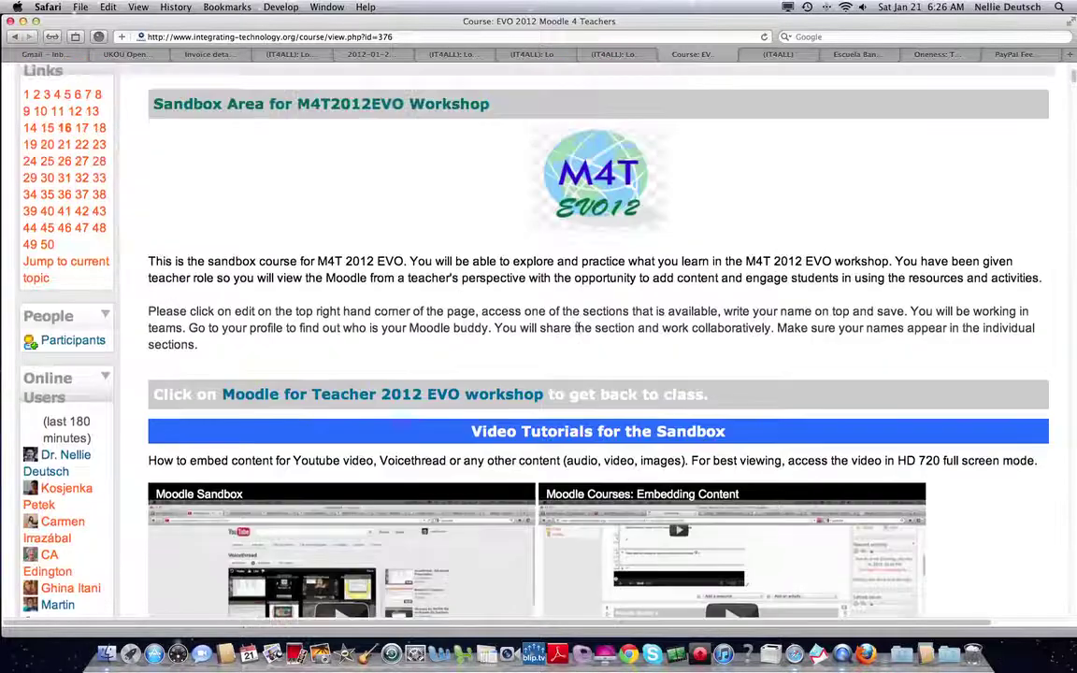
pyautogui.scroll(4, 908, 276)
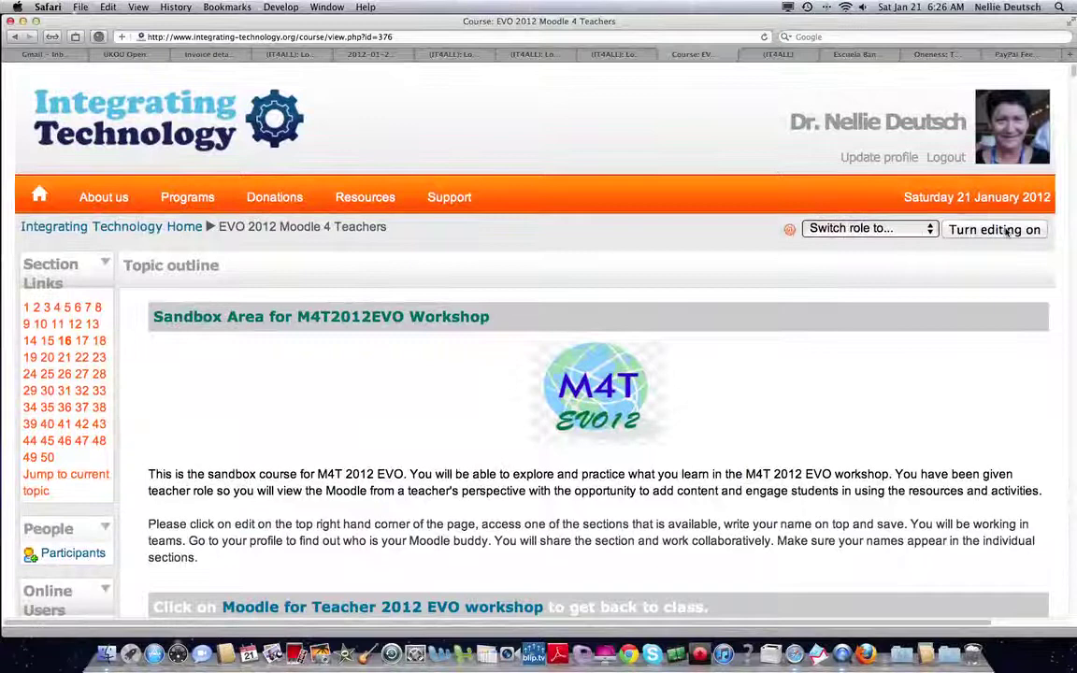
# - Reset the page to Actual Size and switch the sandbox course role to Moodler
pyautogui.click(140, 7)
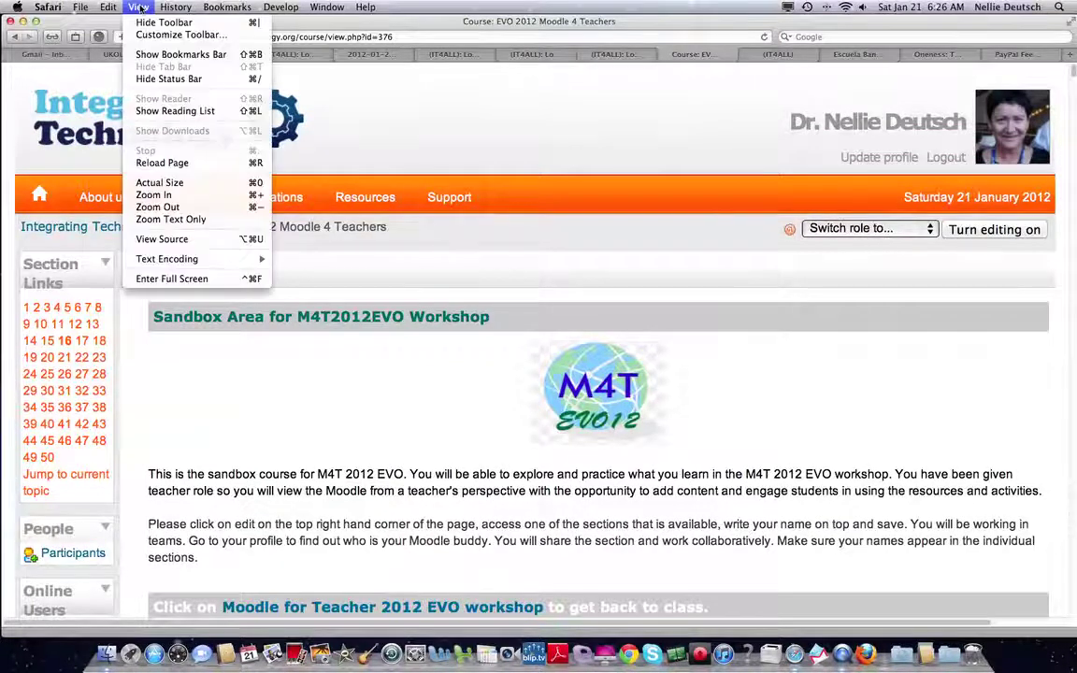
pyautogui.click(179, 185)
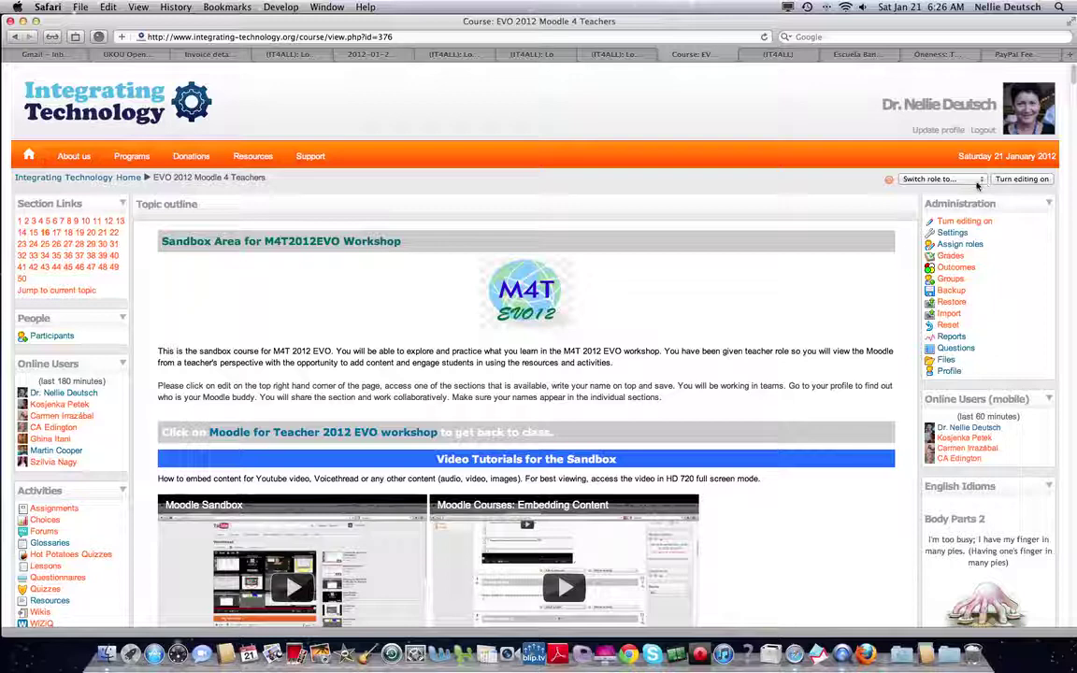
pyautogui.click(978, 181)
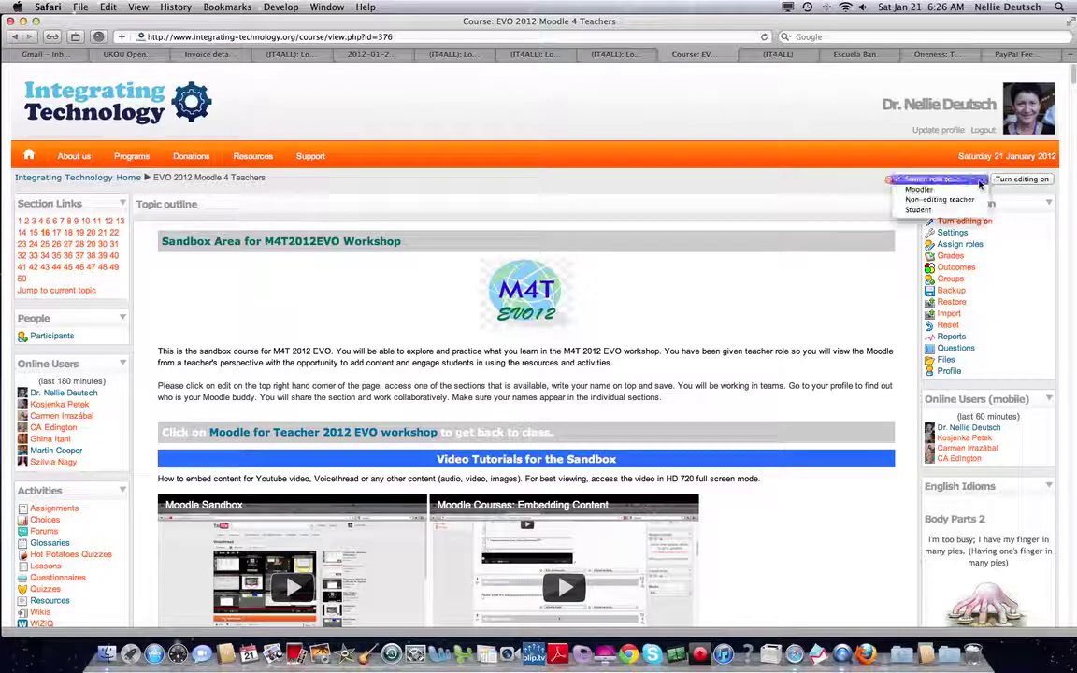
pyautogui.click(926, 191)
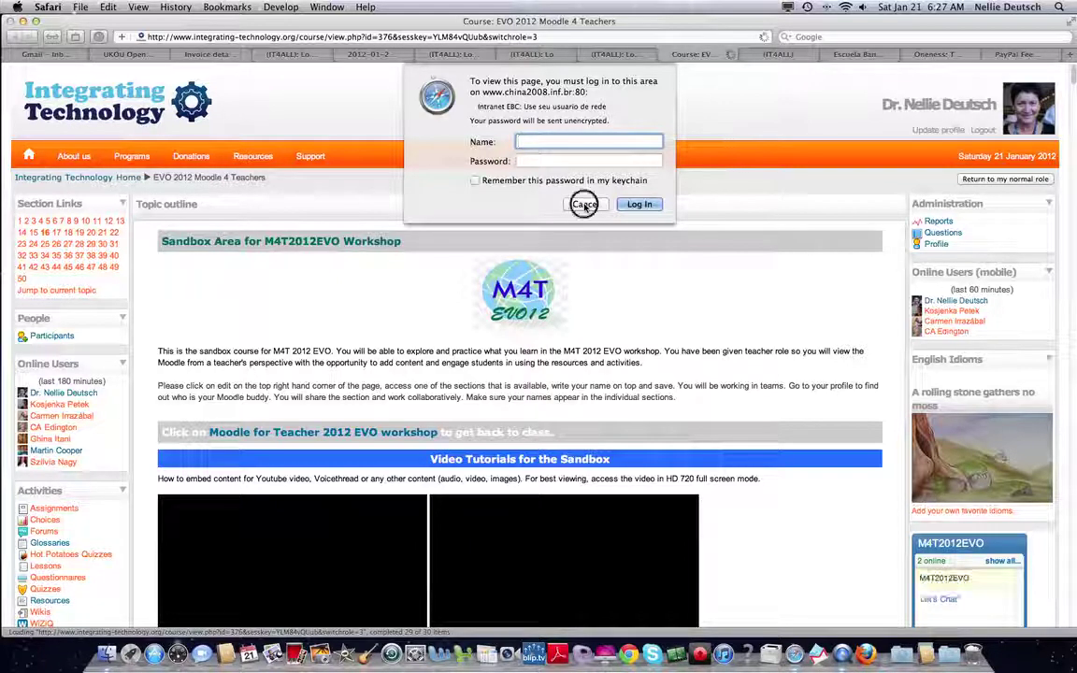
# - Cancel the login prompt, then scroll through the sandbox course in the Moodler view
pyautogui.click(585, 205)
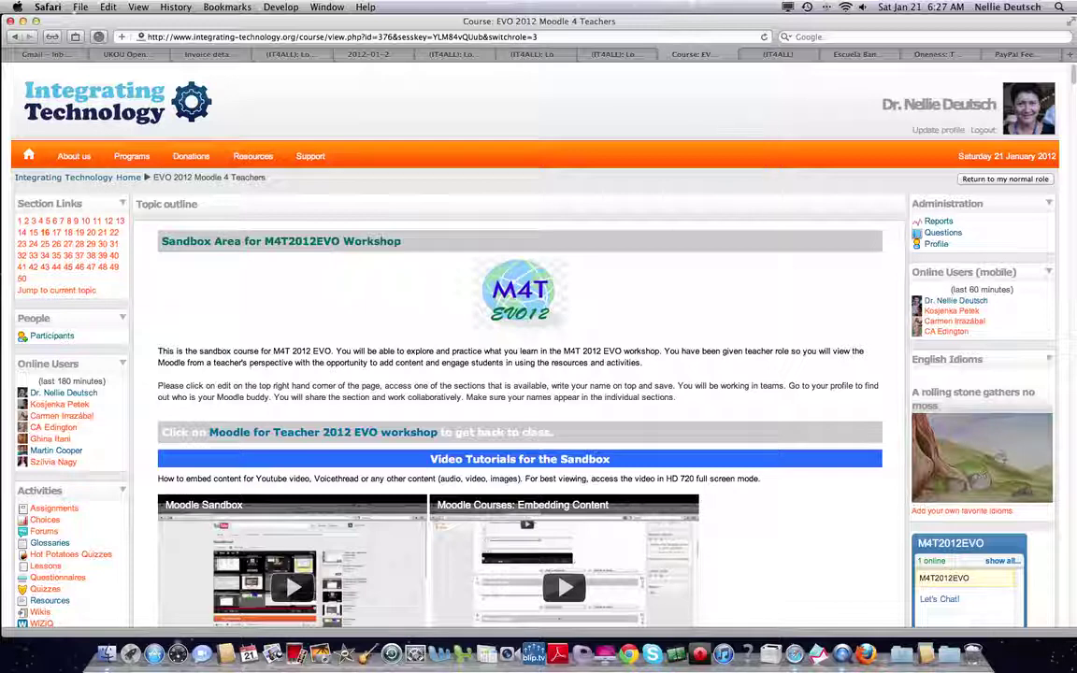
pyautogui.scroll(-3, 676, 207)
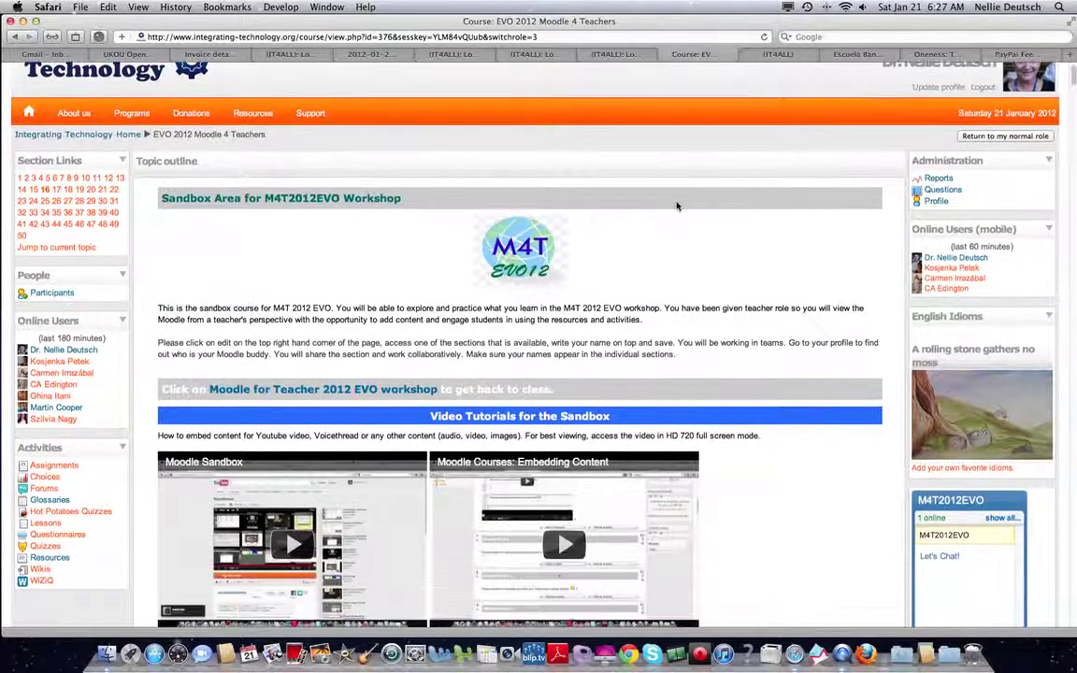
pyautogui.scroll(-5, 677, 205)
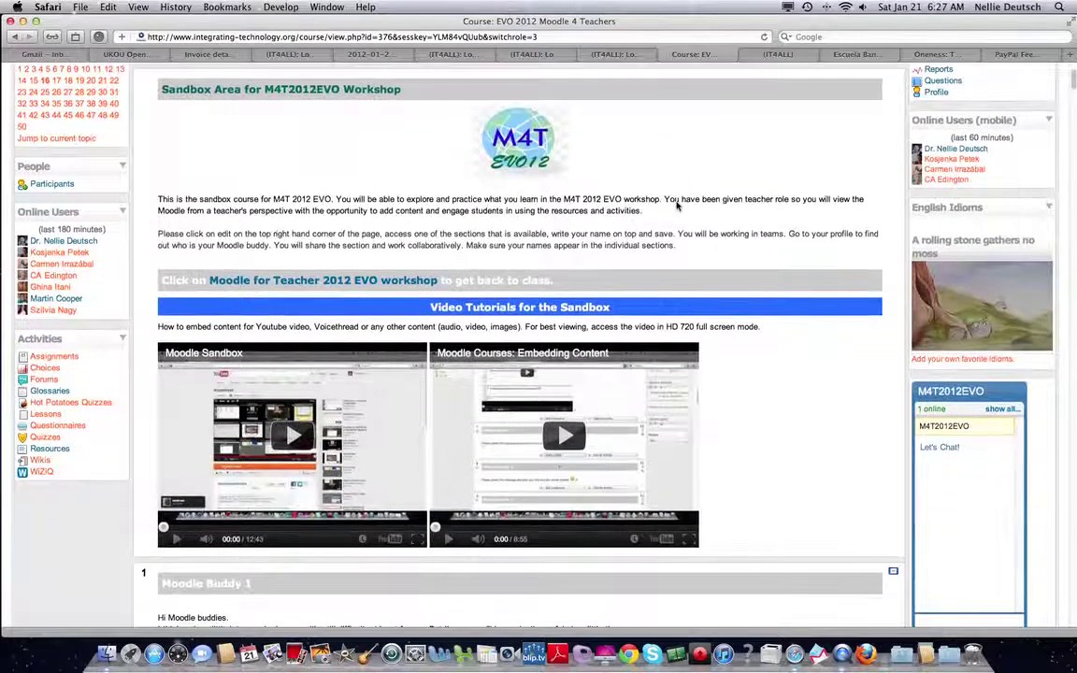
pyautogui.scroll(-7, 677, 206)
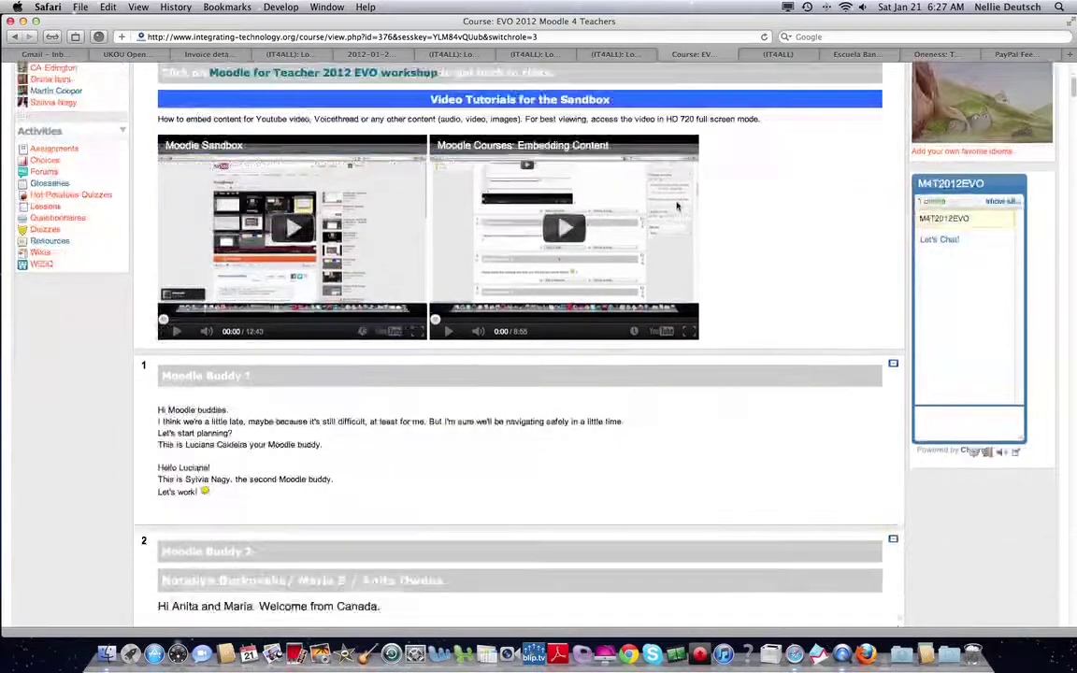
pyautogui.scroll(-20, 677, 206)
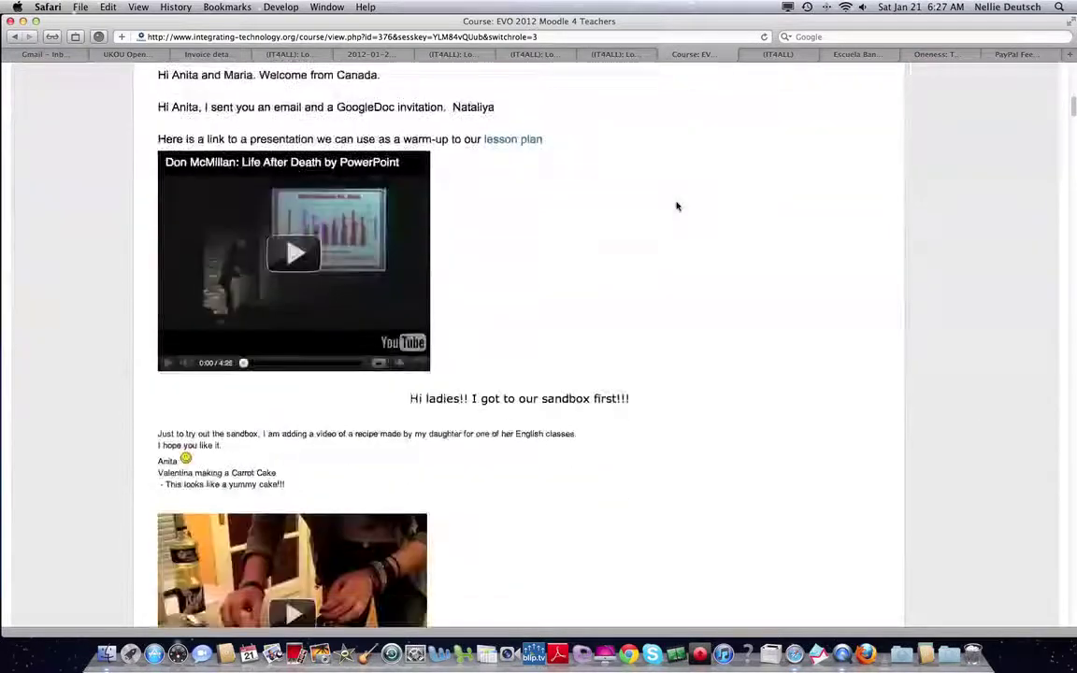
pyautogui.scroll(20, 677, 206)
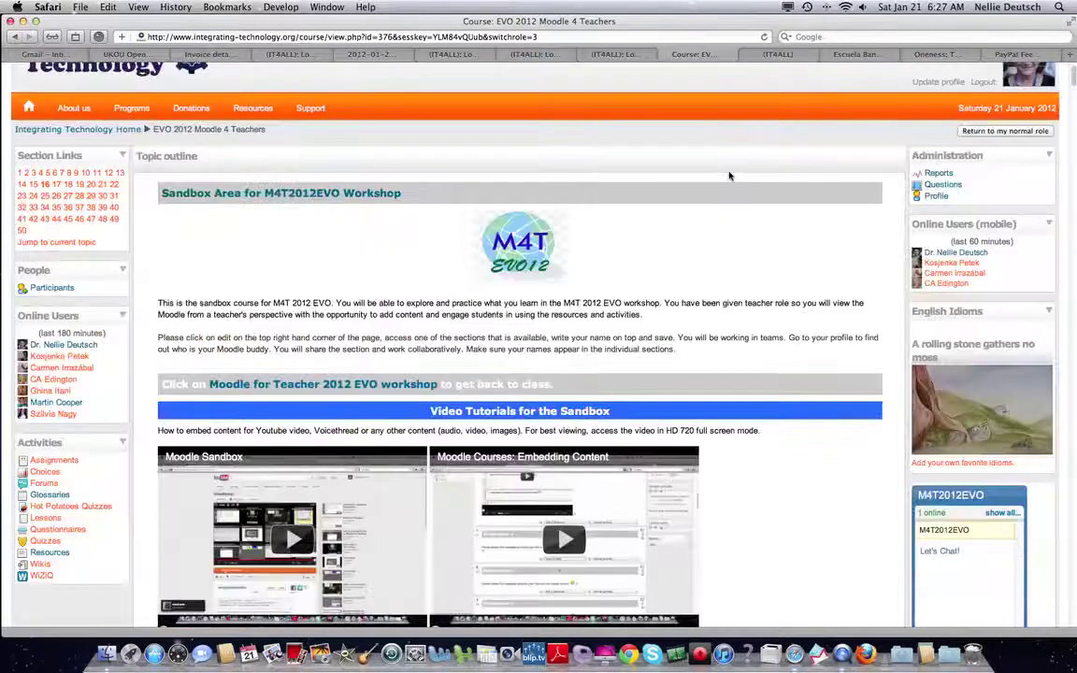
pyautogui.scroll(2, 730, 176)
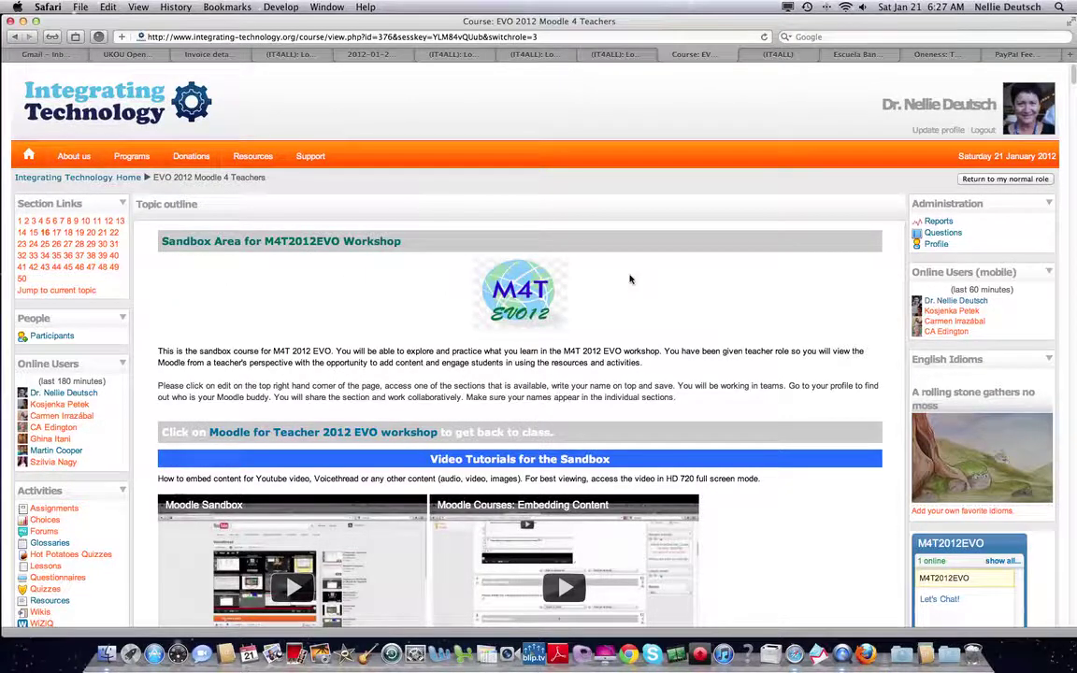
pyautogui.scroll(-5, 630, 278)
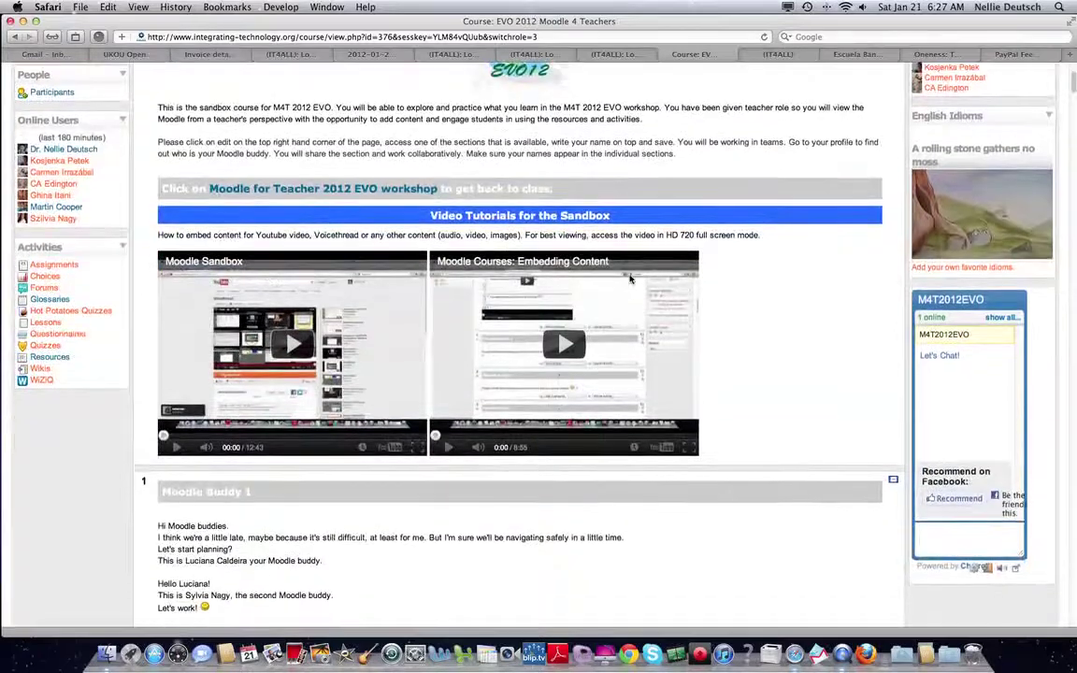
pyautogui.scroll(-1, 630, 279)
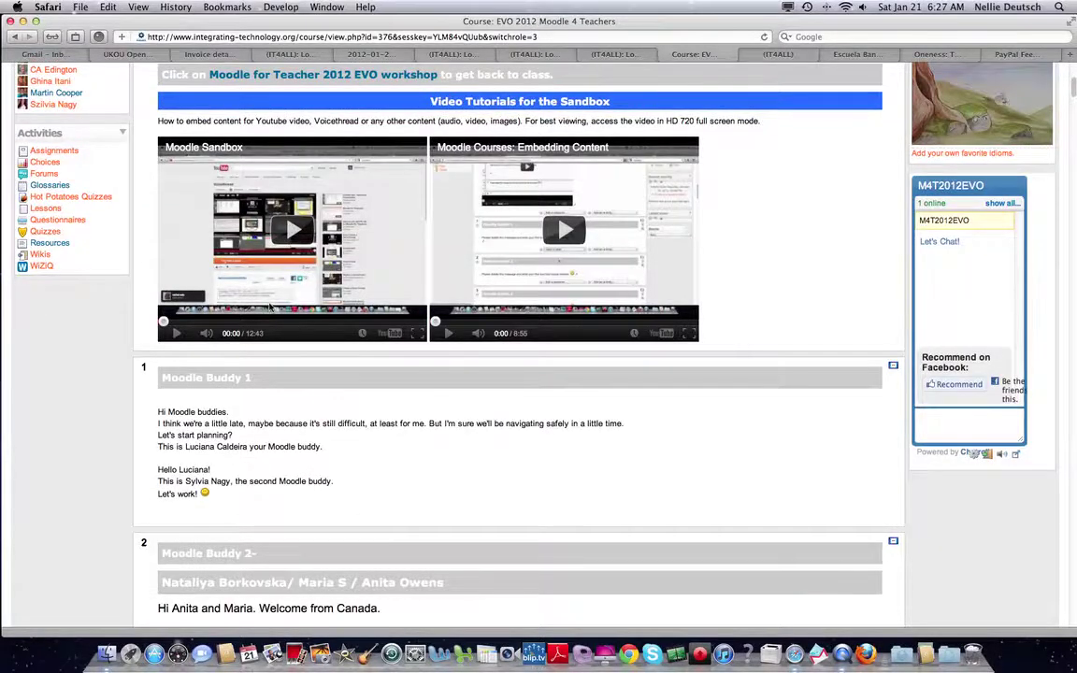
pyautogui.scroll(5, 630, 279)
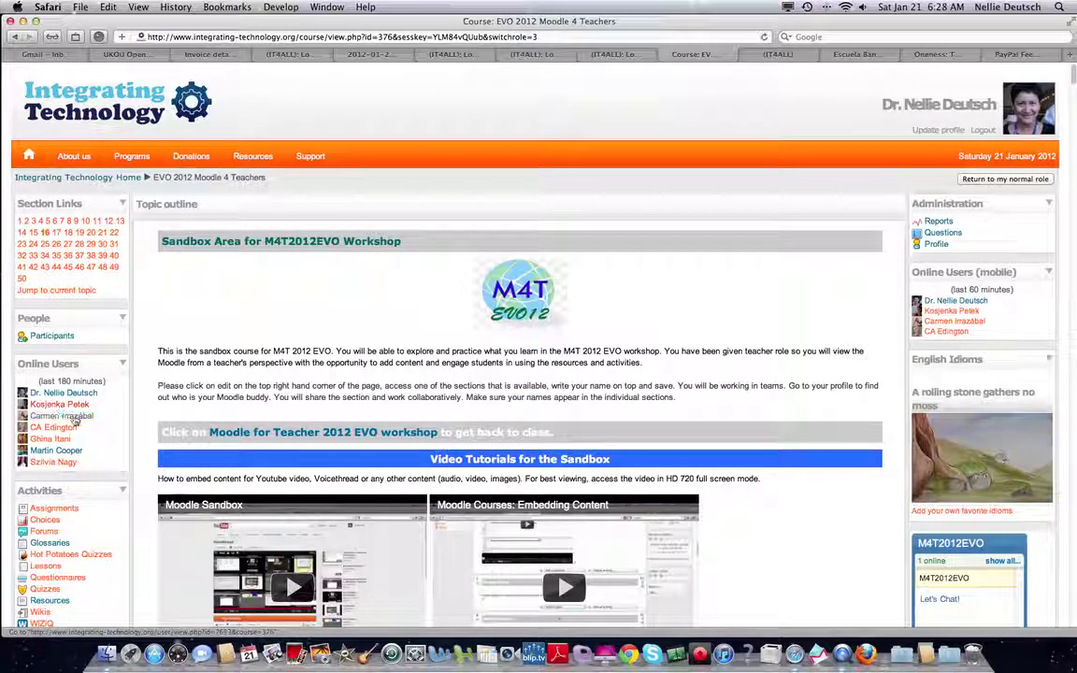
pyautogui.scroll(-10, 70, 423)
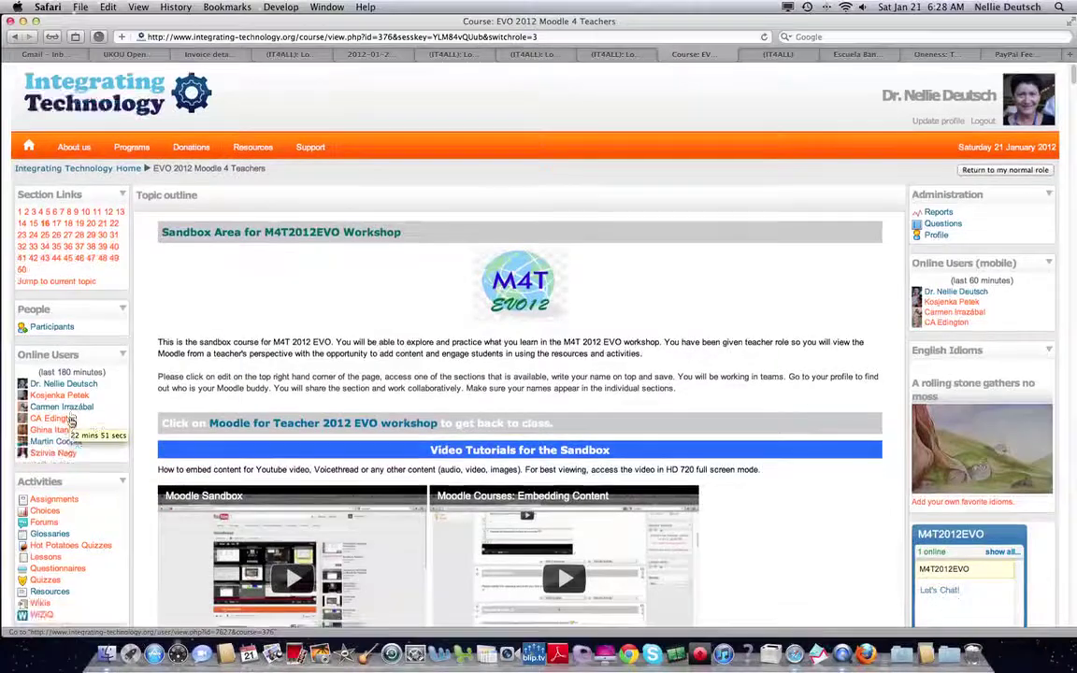
pyautogui.scroll(3, 112, 425)
pyautogui.scroll(1, 143, 418)
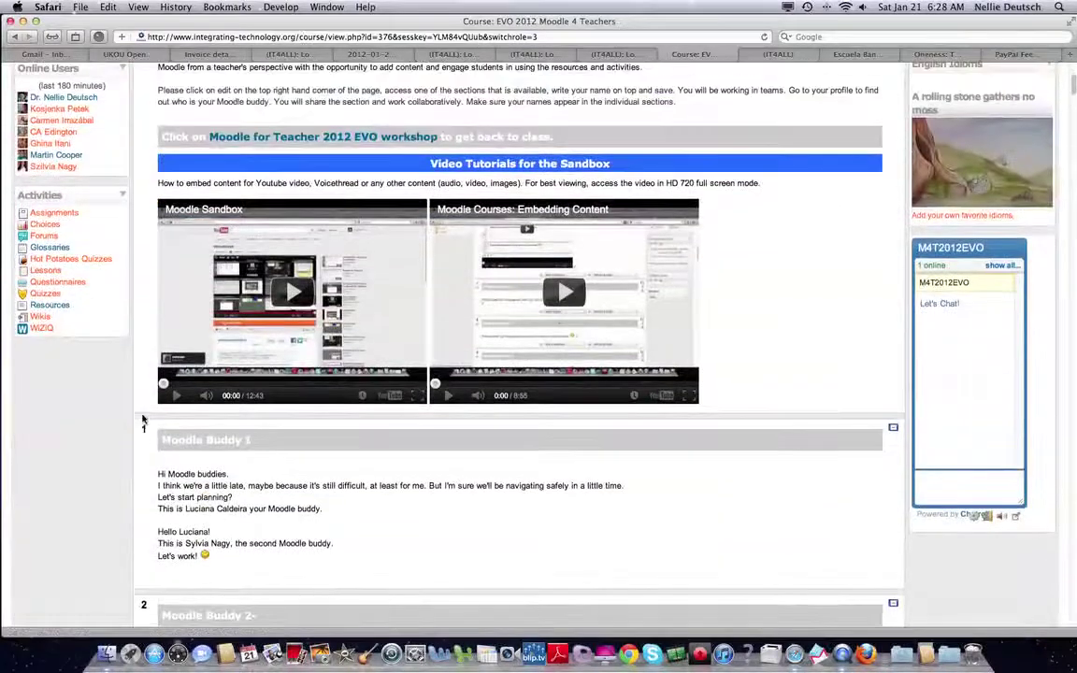
pyautogui.scroll(-3, 251, 445)
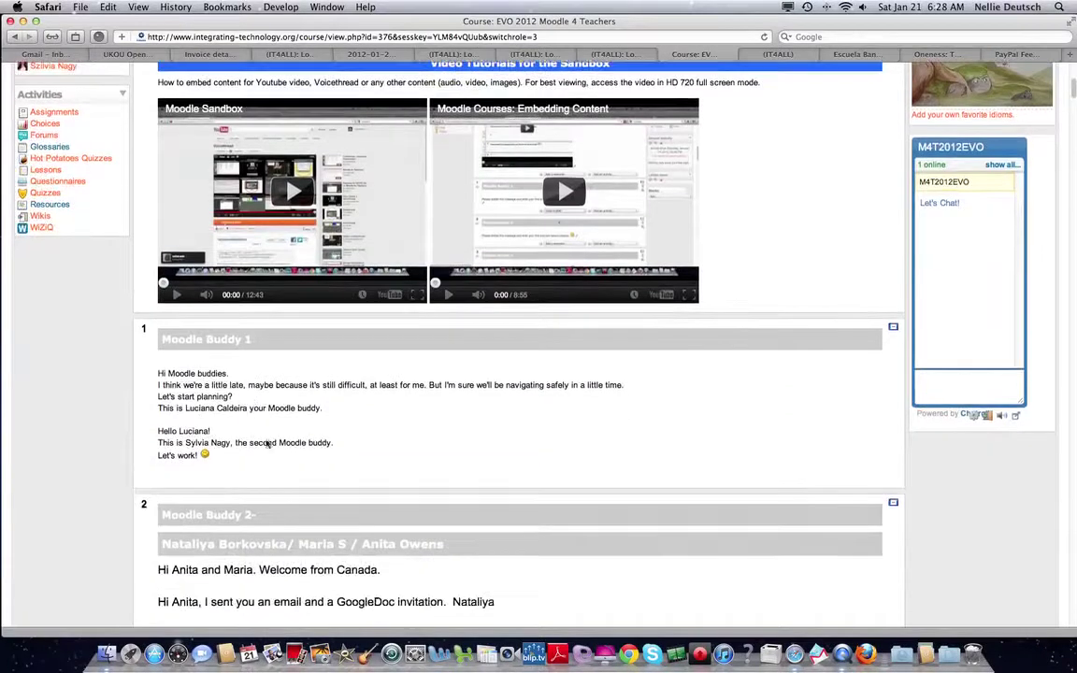
pyautogui.scroll(10, 332, 447)
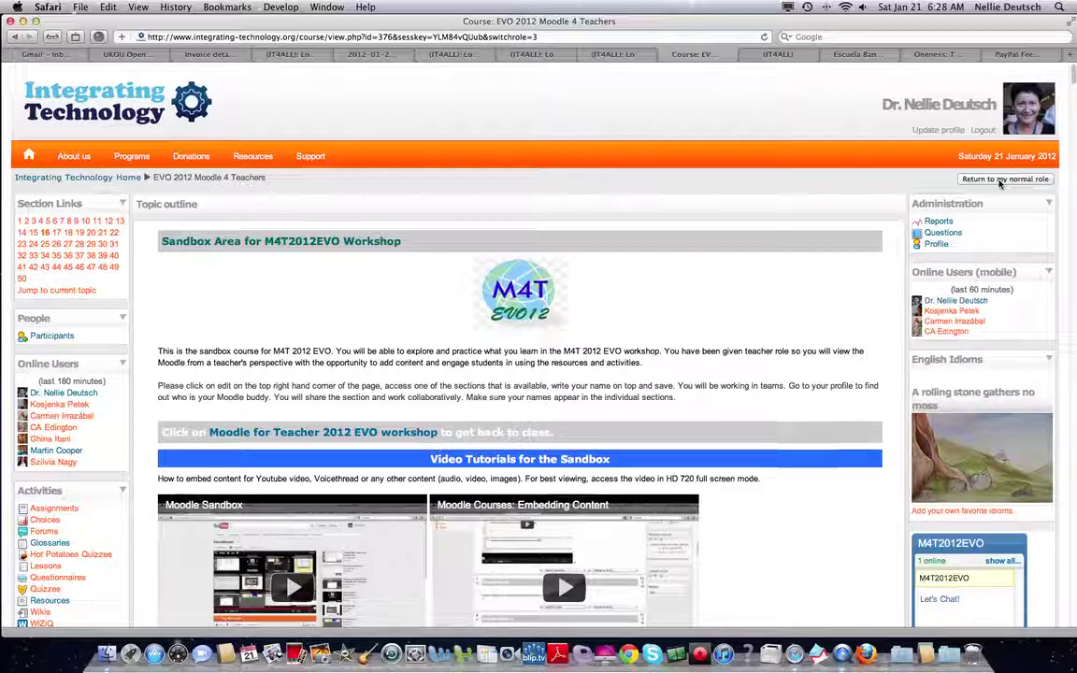
# - Return to the teacher role, turn editing on, and cancel the site login request
pyautogui.click(1000, 180)
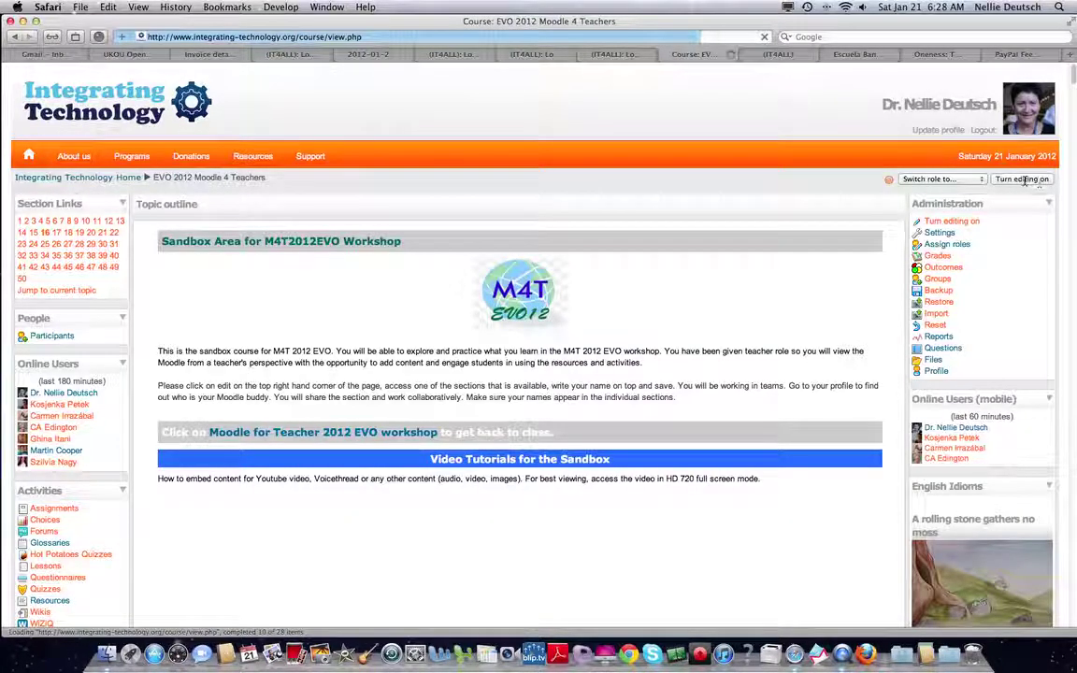
pyautogui.click(1021, 179)
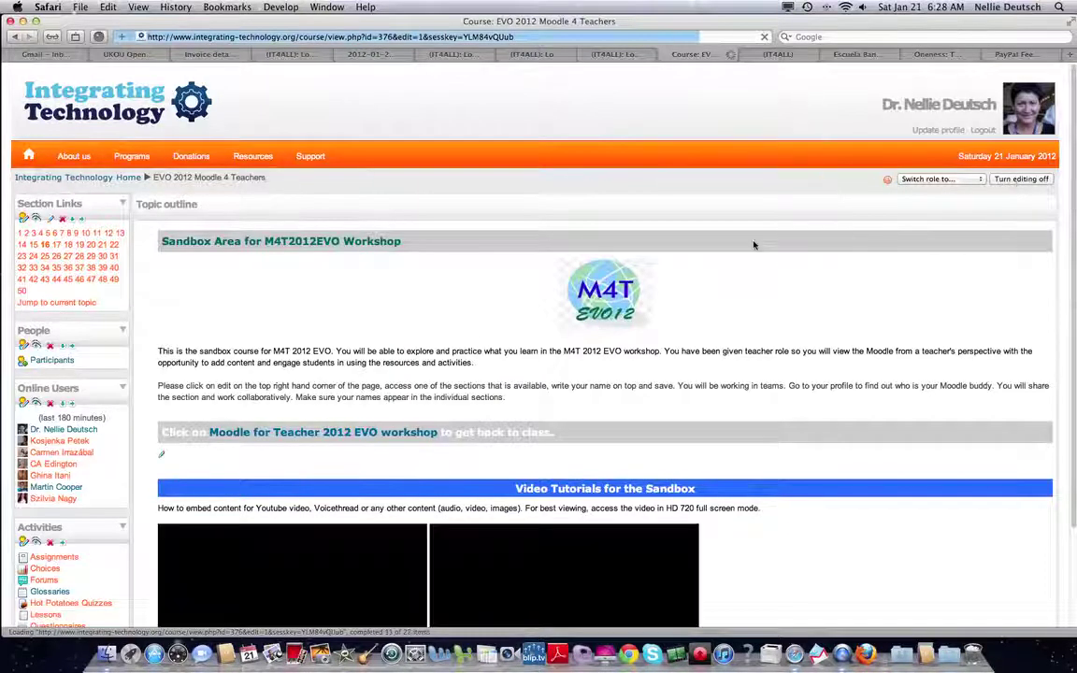
pyautogui.scroll(-3, 931, 236)
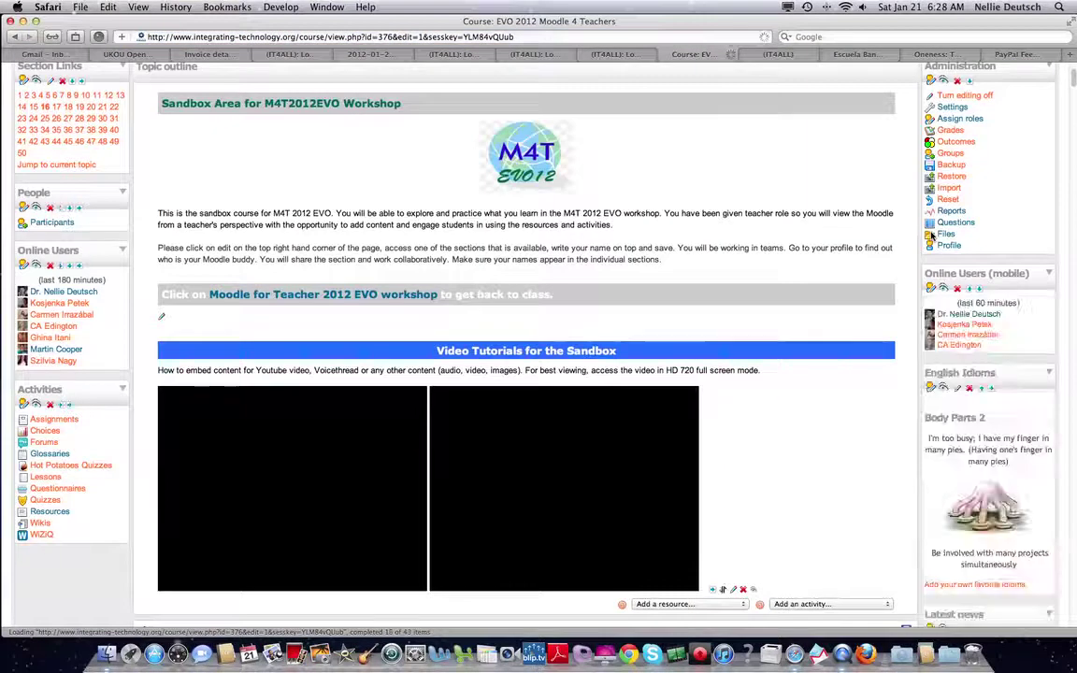
pyautogui.scroll(-2, 932, 236)
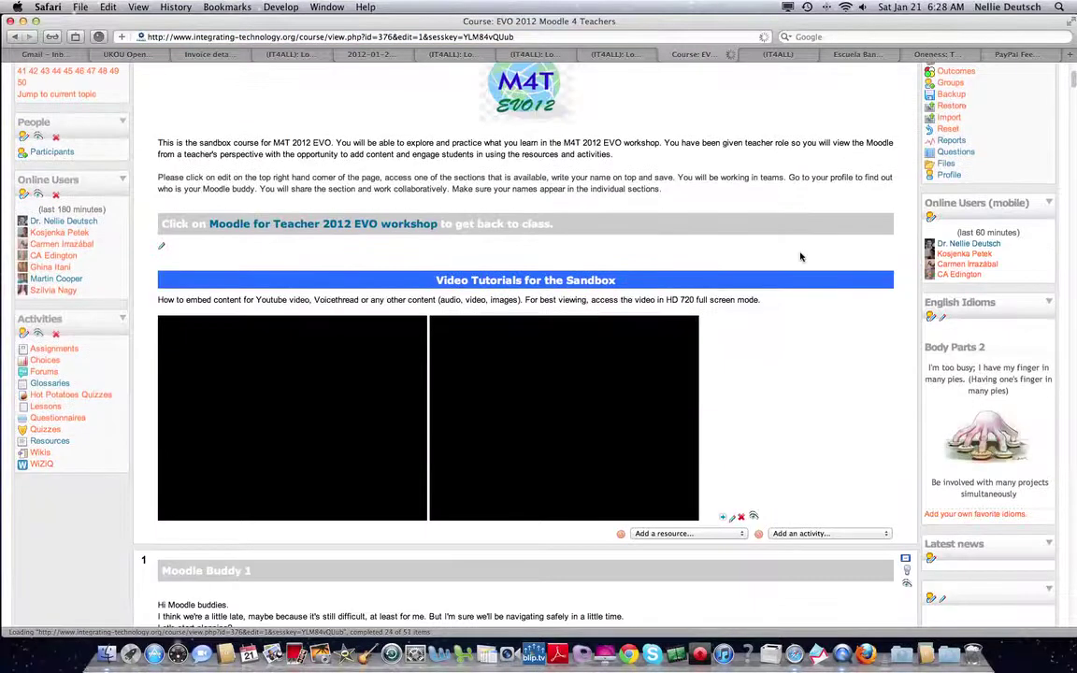
pyautogui.scroll(-2, 800, 256)
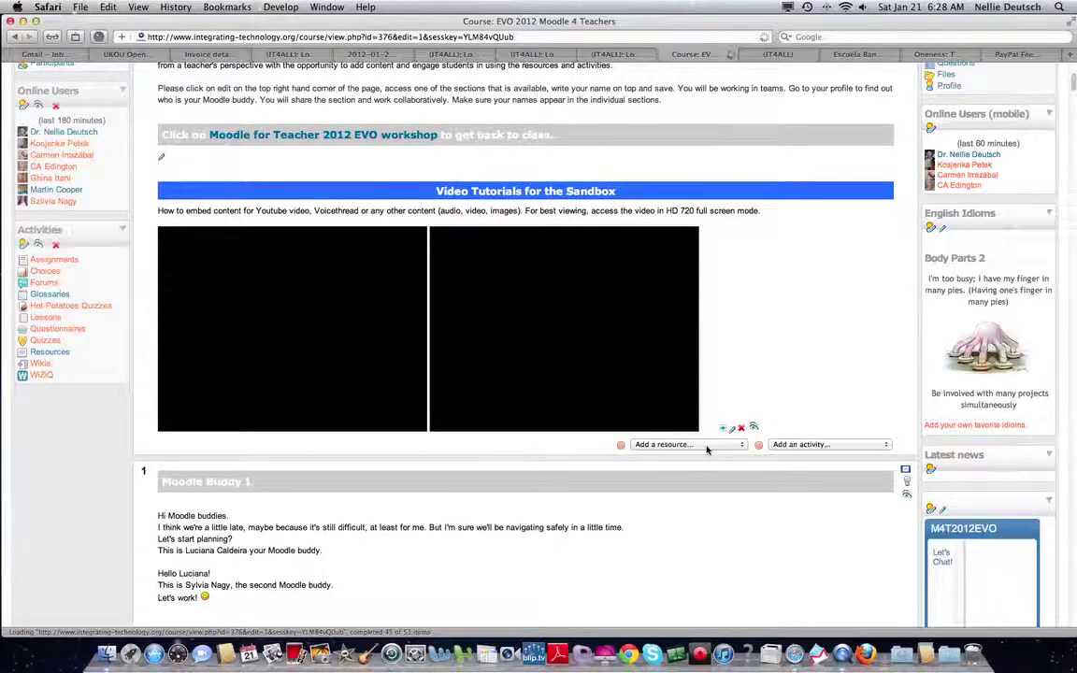
pyautogui.scroll(-6, 707, 449)
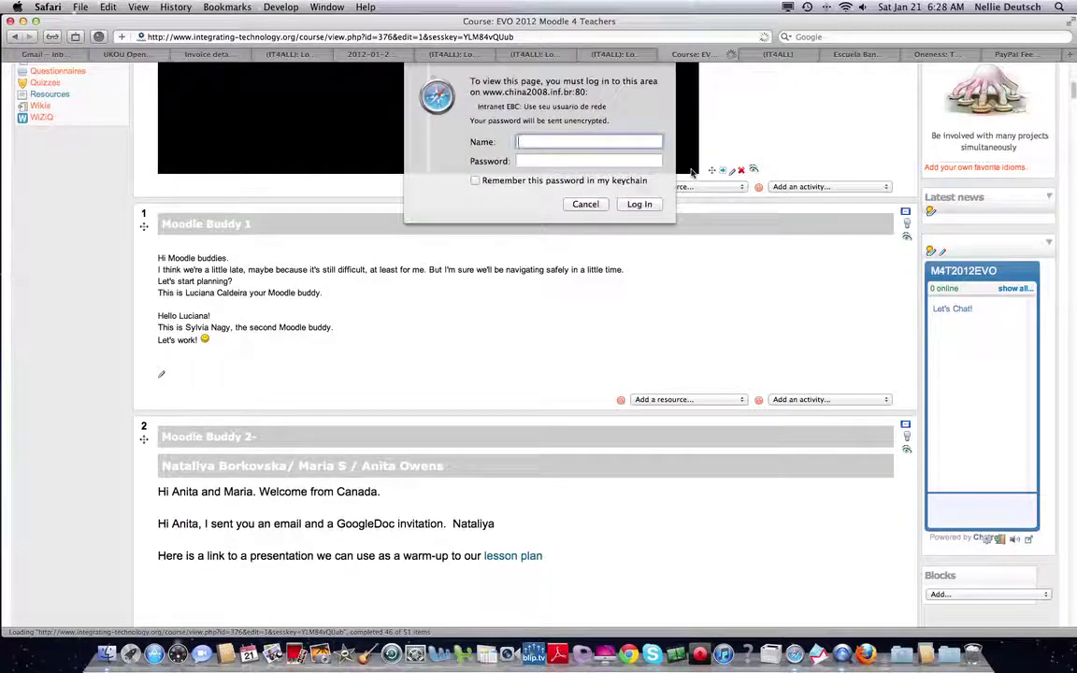
pyautogui.click(585, 203)
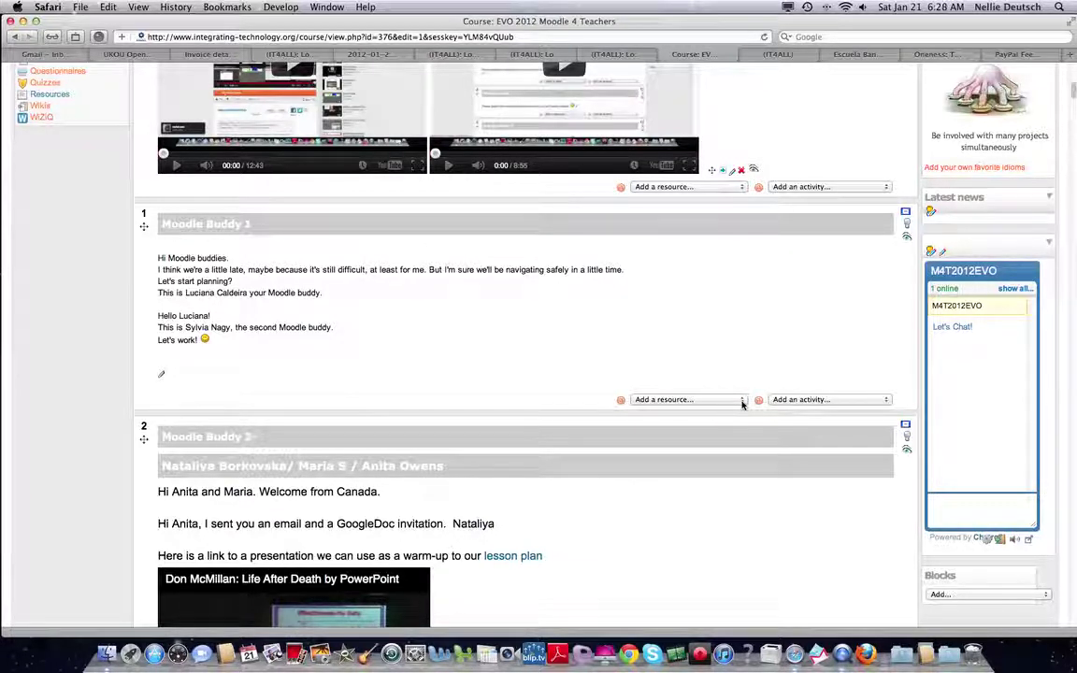
pyautogui.click(742, 400)
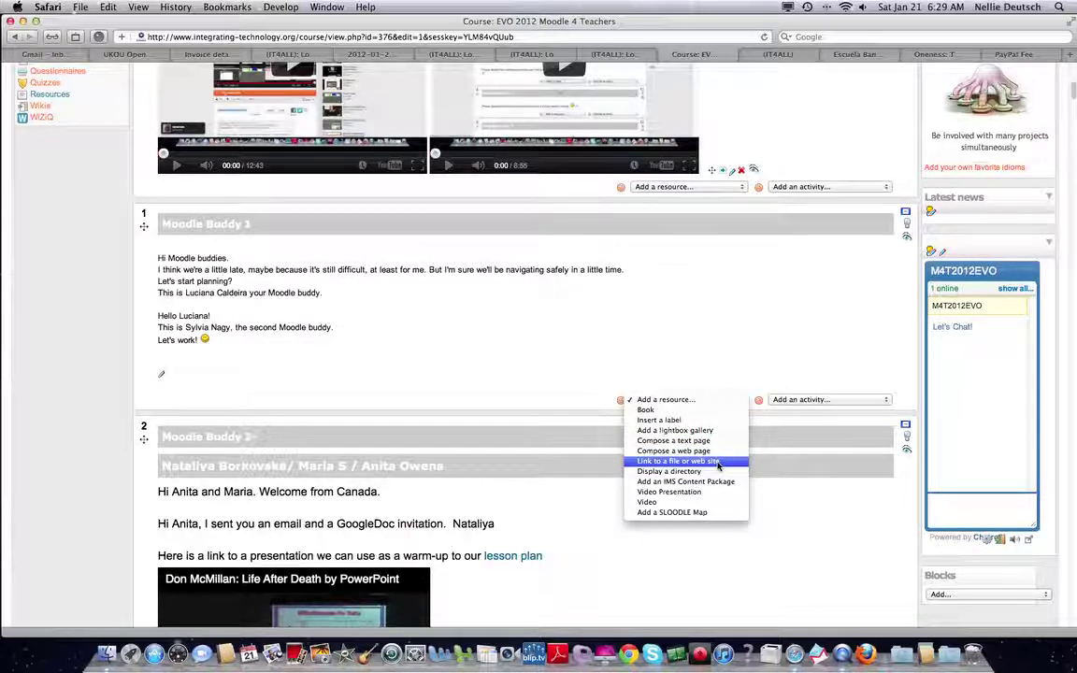
pyautogui.click(889, 404)
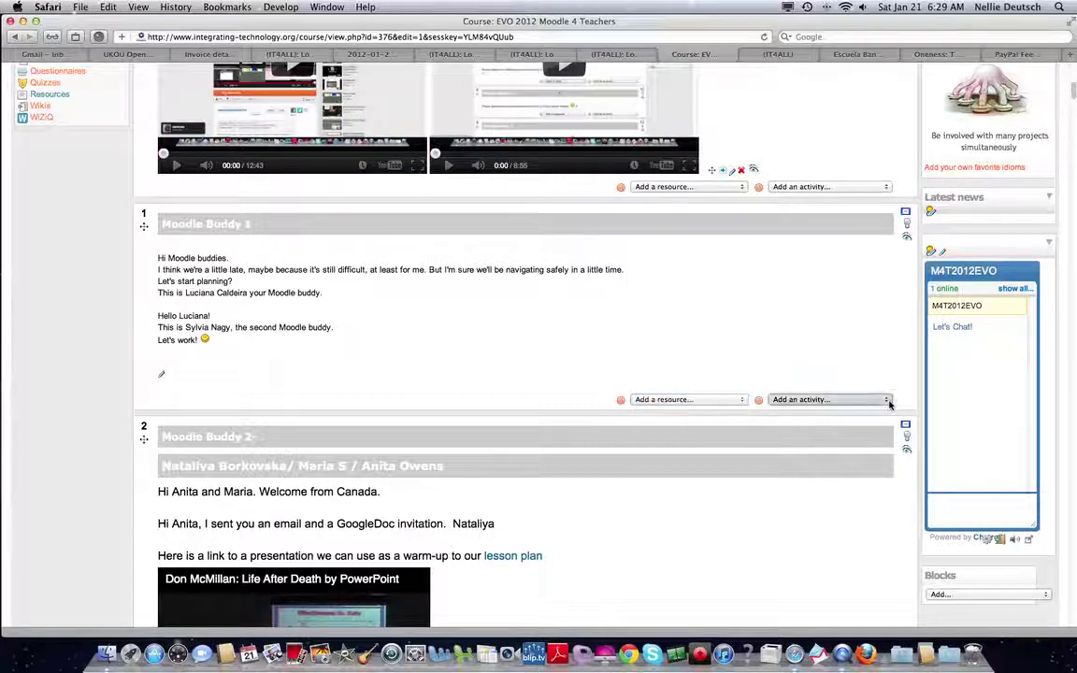
# - Open section 1's Add an activity dropdown and scroll through every available activity type
pyautogui.click(888, 401)
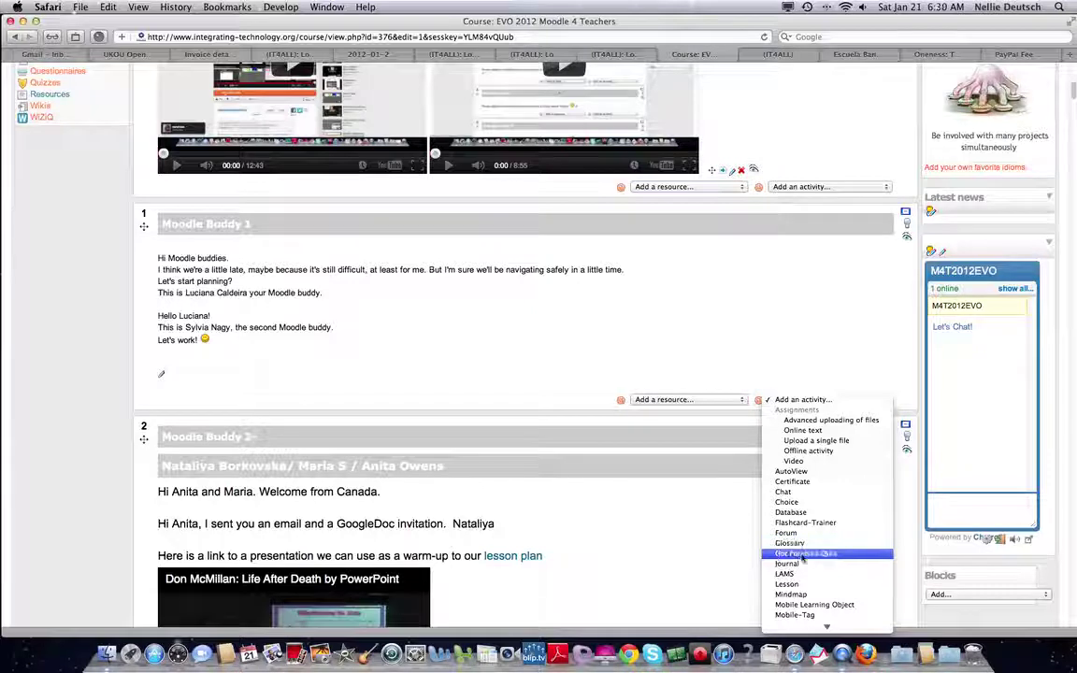
pyautogui.scroll(-5, 825, 561)
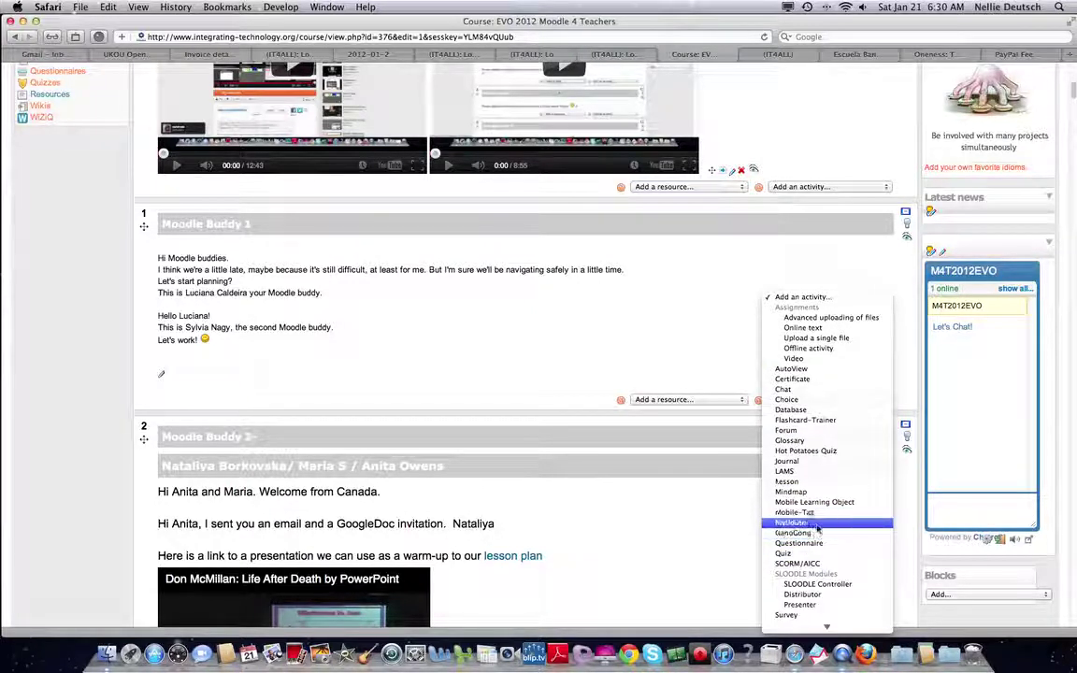
pyautogui.scroll(-2, 802, 556)
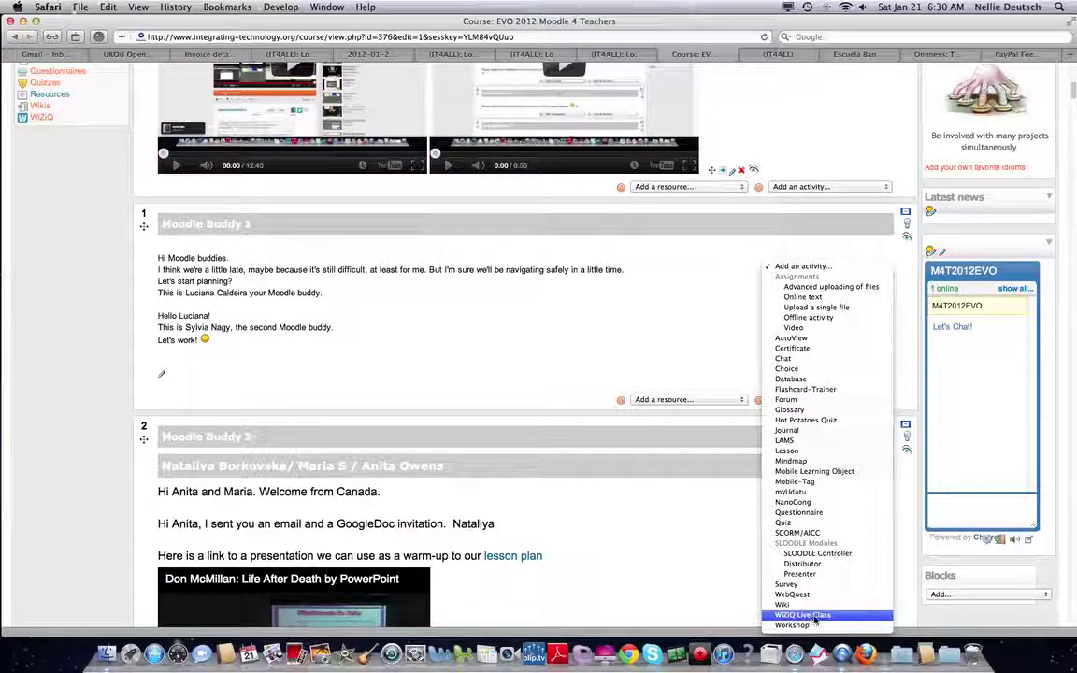
# - Post the chat message 'upload file, choice, forum, wiki, WizIQ live class'
pyautogui.click(938, 506)
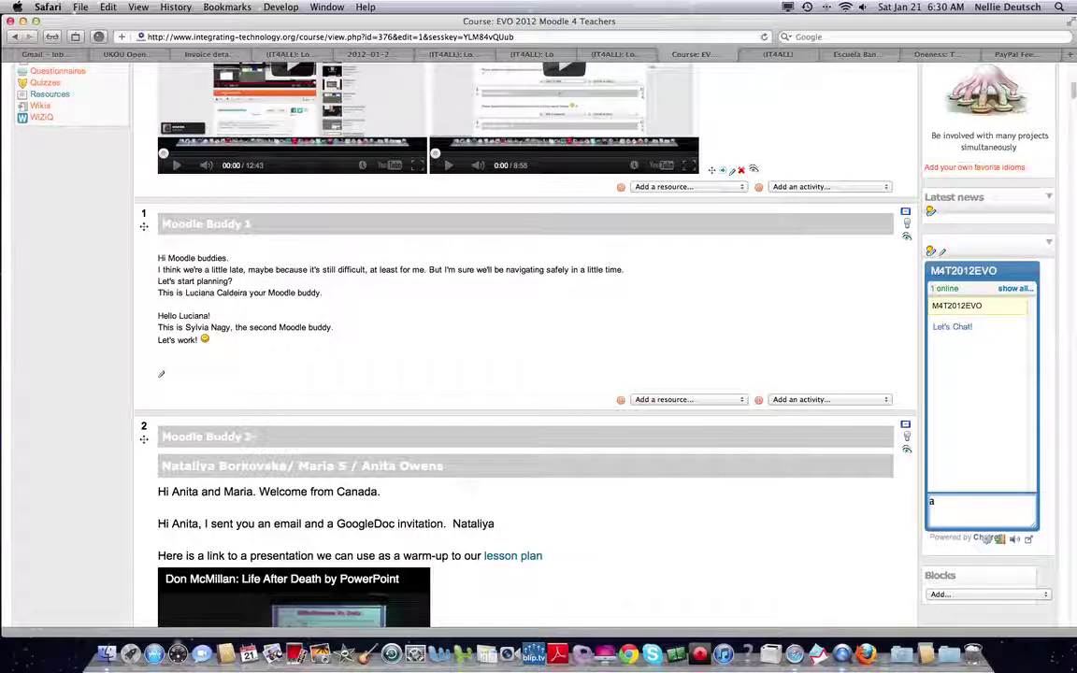
pyautogui.write('up')
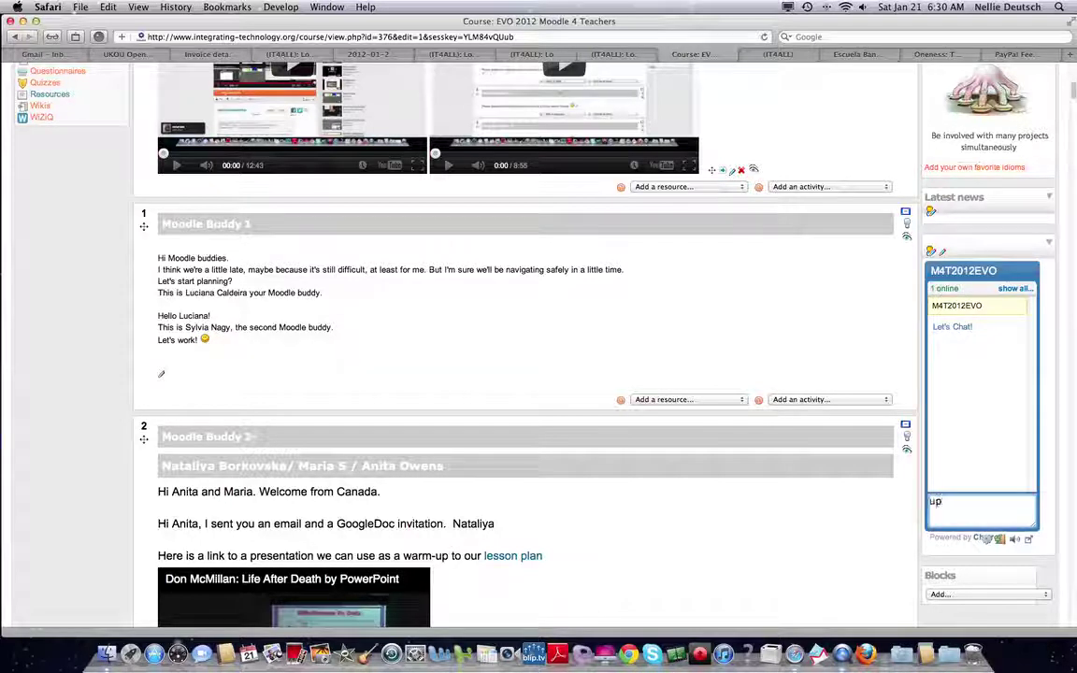
pyautogui.write('load file, from')
pyautogui.press('BackSpace')
pyautogui.press('BackSpace')
pyautogui.press('BackSpace')
pyautogui.press('BackSpace')
pyautogui.press('BackSpace')
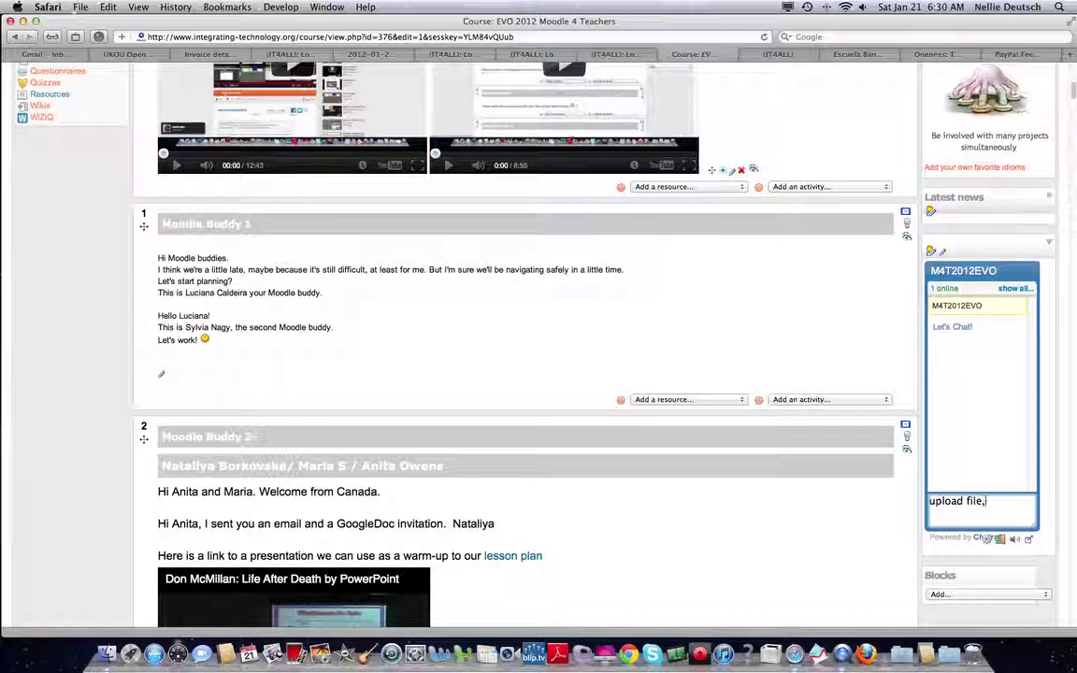
pyautogui.write('choice, forum')
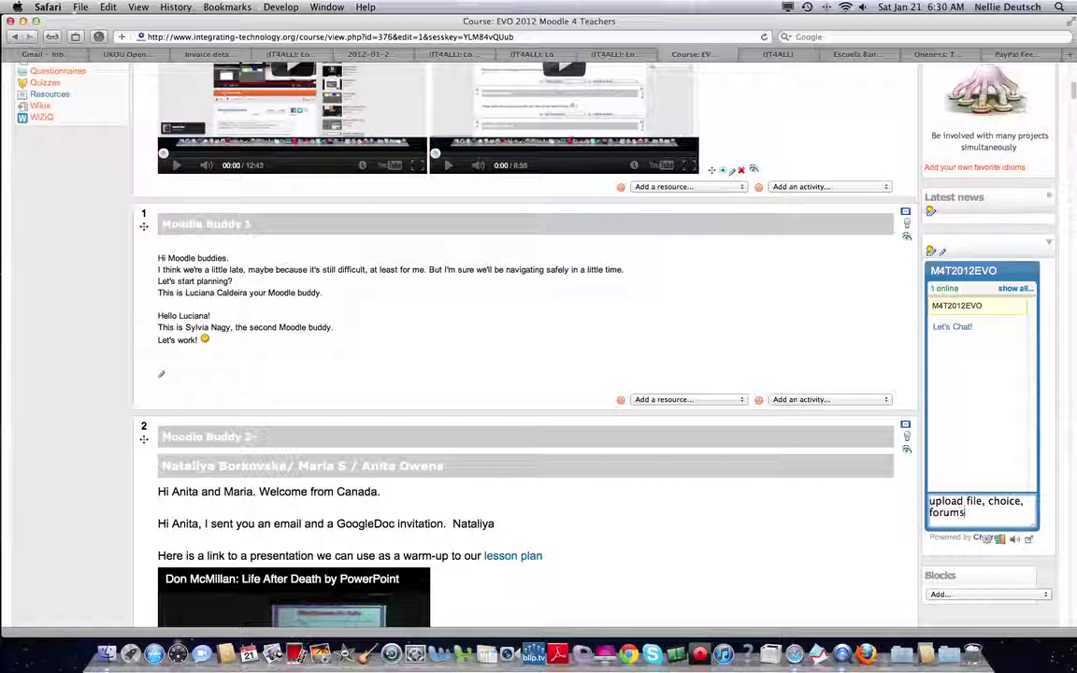
pyautogui.write(', ')
pyautogui.write('wiki, wik')
pyautogui.write('i')
pyautogui.press('BackSpace')
pyautogui.press('BackSpace')
pyautogui.press('BackSpace')
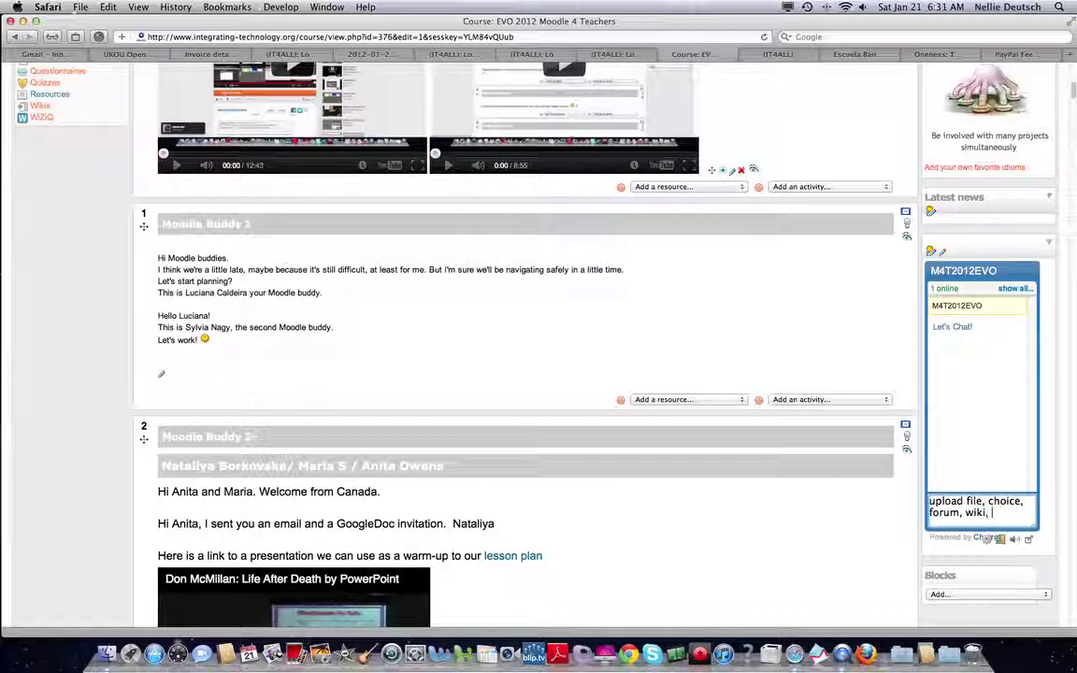
pyautogui.write('WizIQ cl')
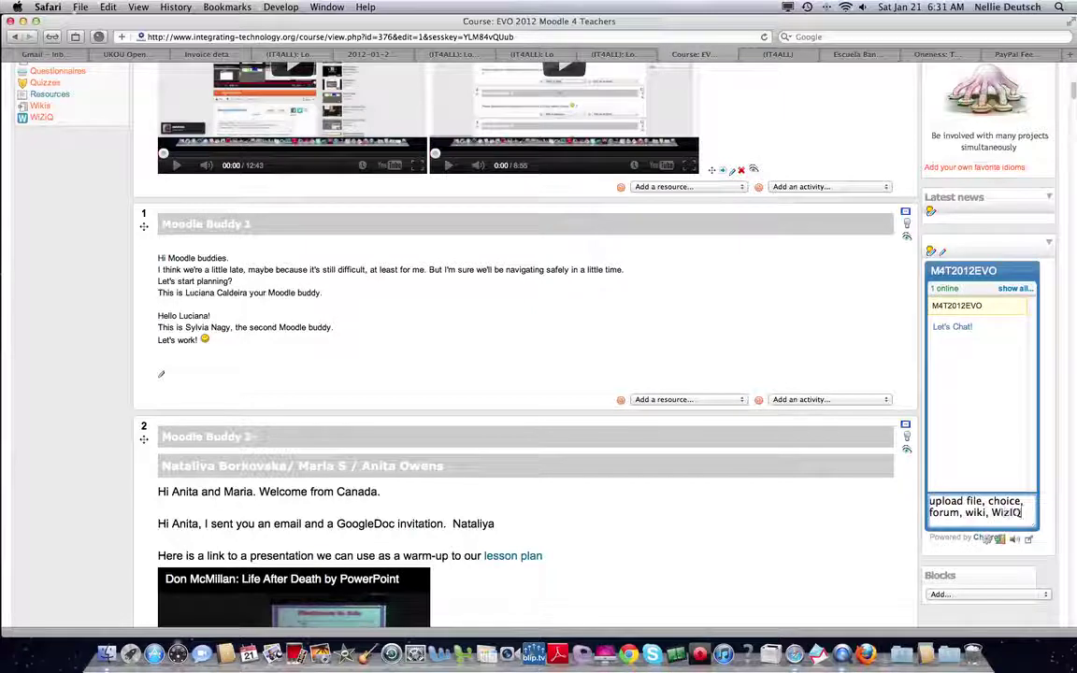
pyautogui.press('BackSpace')
pyautogui.press('BackSpace')
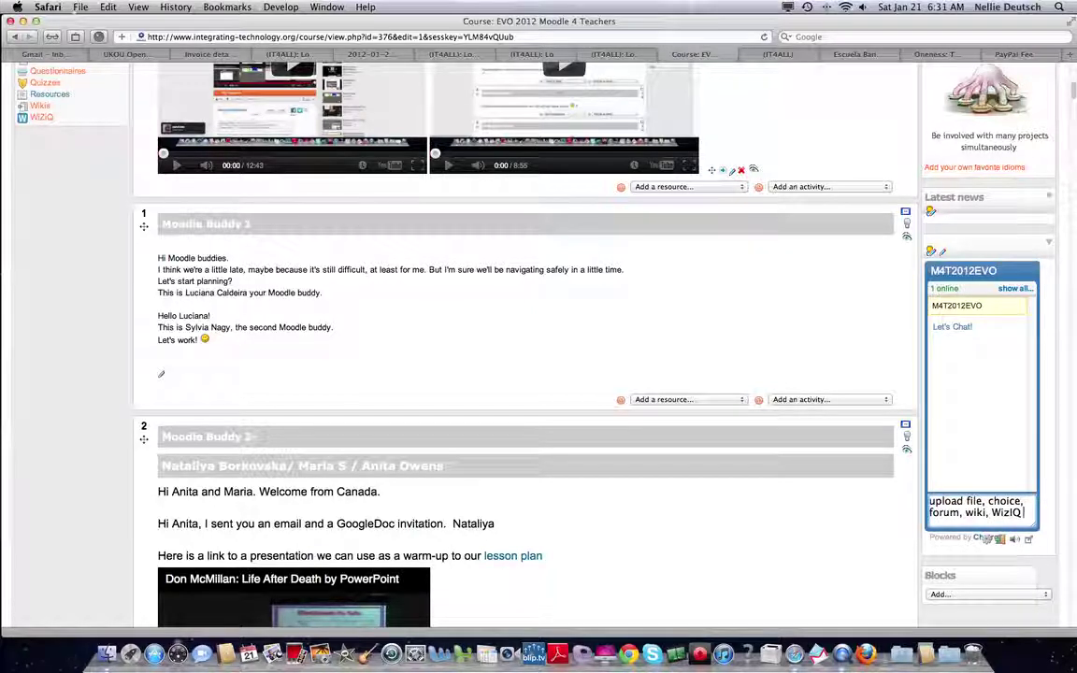
pyautogui.write('live class')
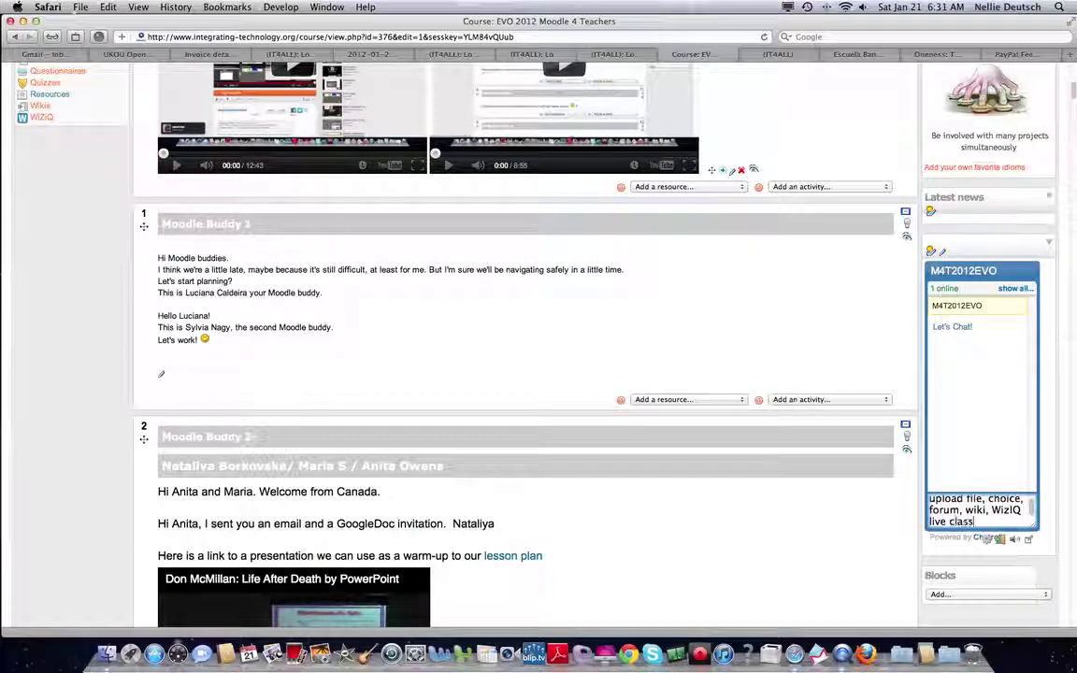
pyautogui.press('Return')
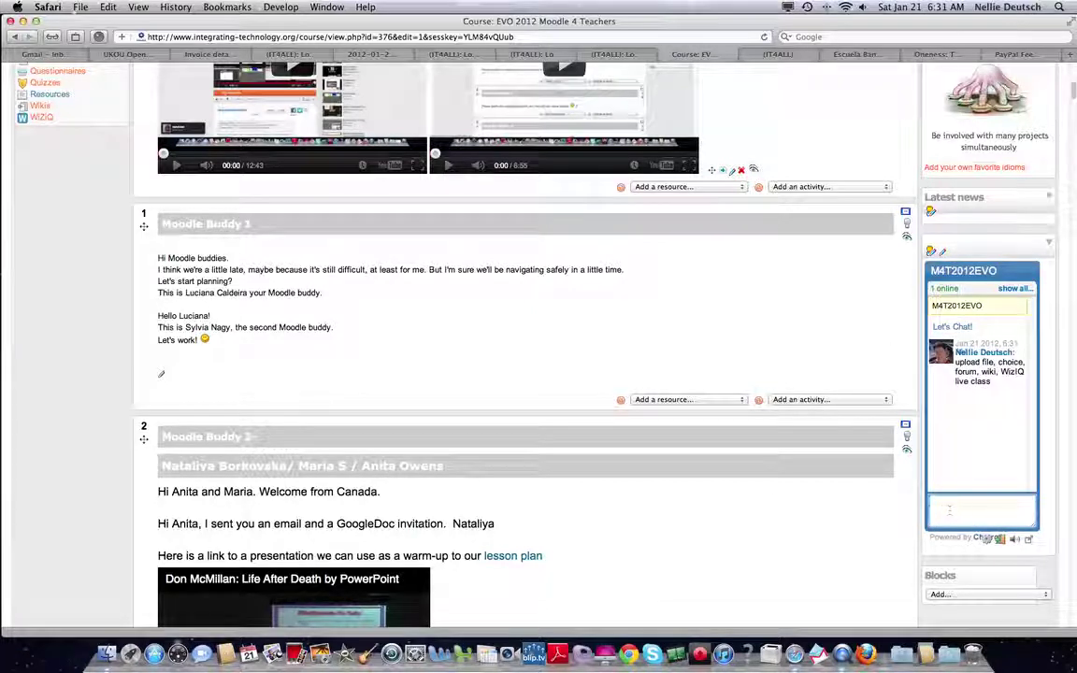
# - Post a second chat message 'label, add link or file'
pyautogui.write('rs')
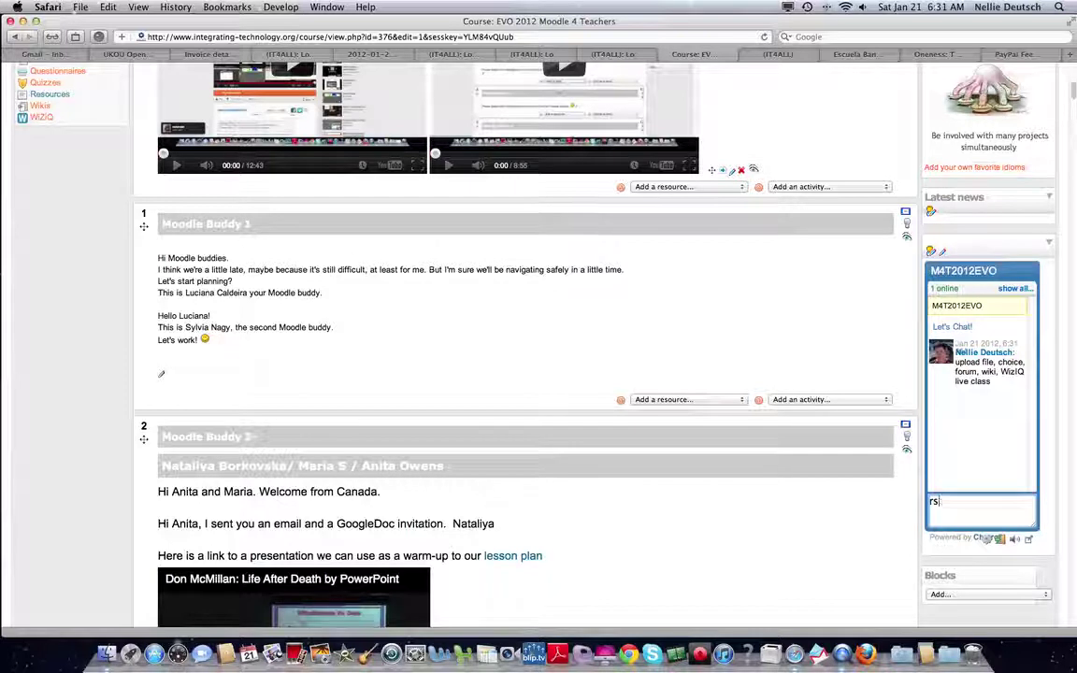
pyautogui.press('BackSpace')
pyautogui.press('BackSpace')
pyautogui.write('label, ')
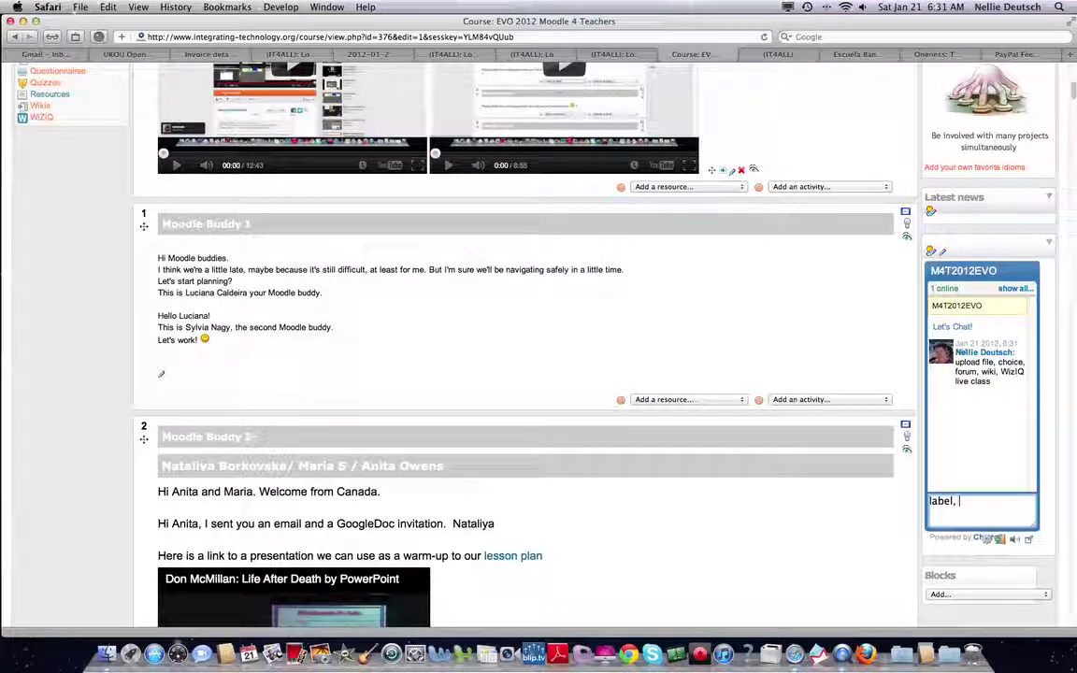
pyautogui.write('a')
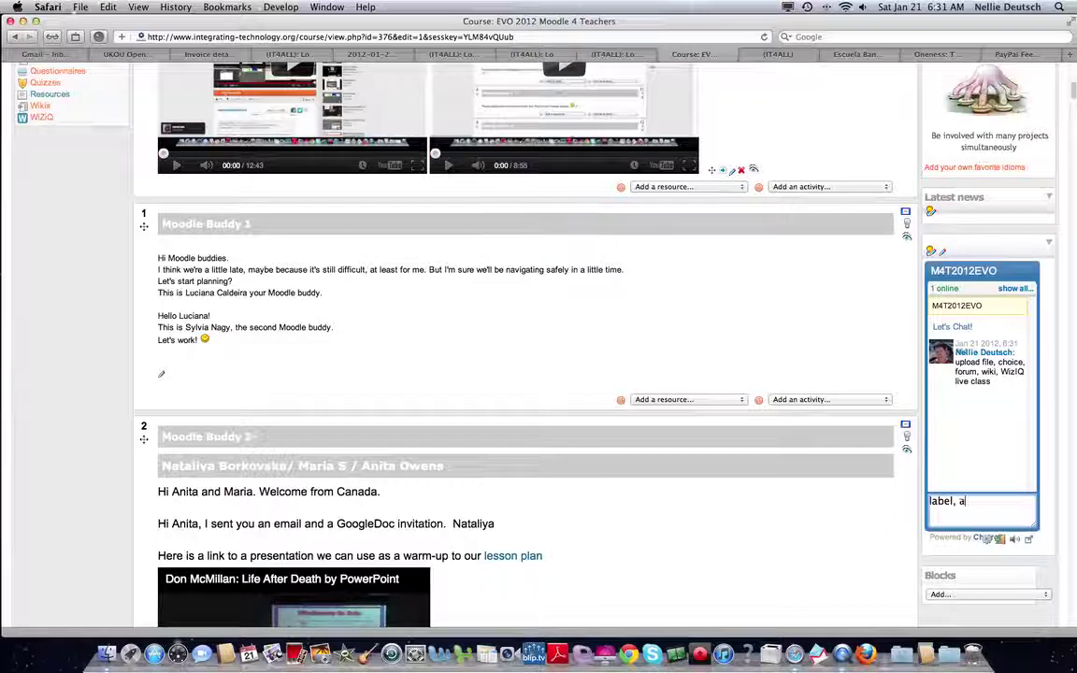
pyautogui.write('dd link or f')
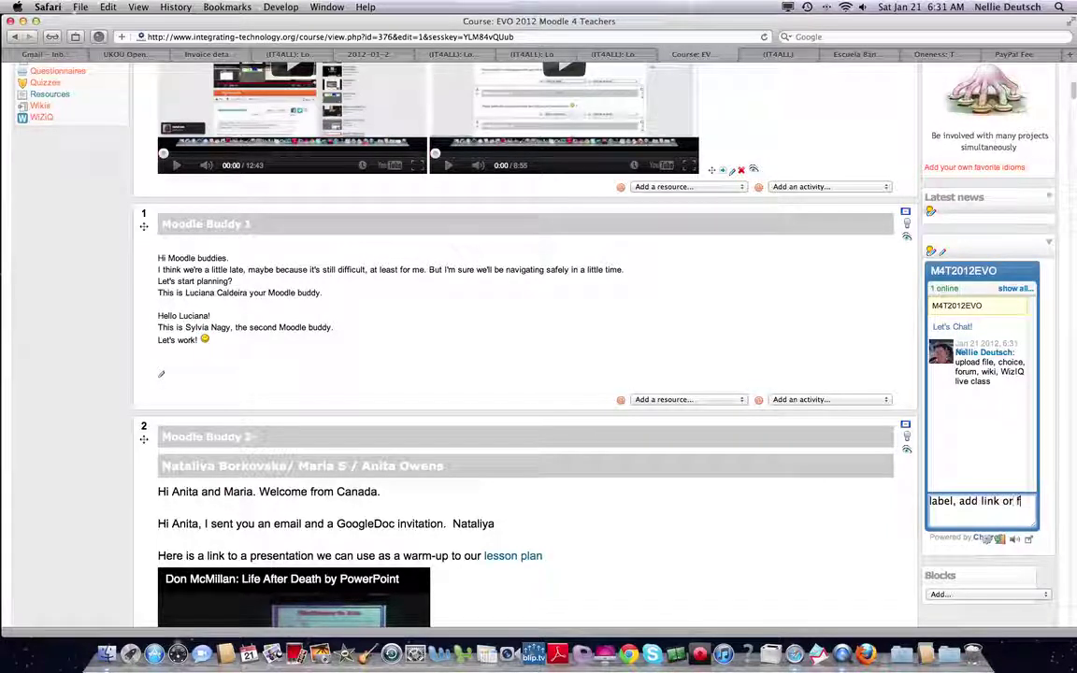
pyautogui.write('ile')
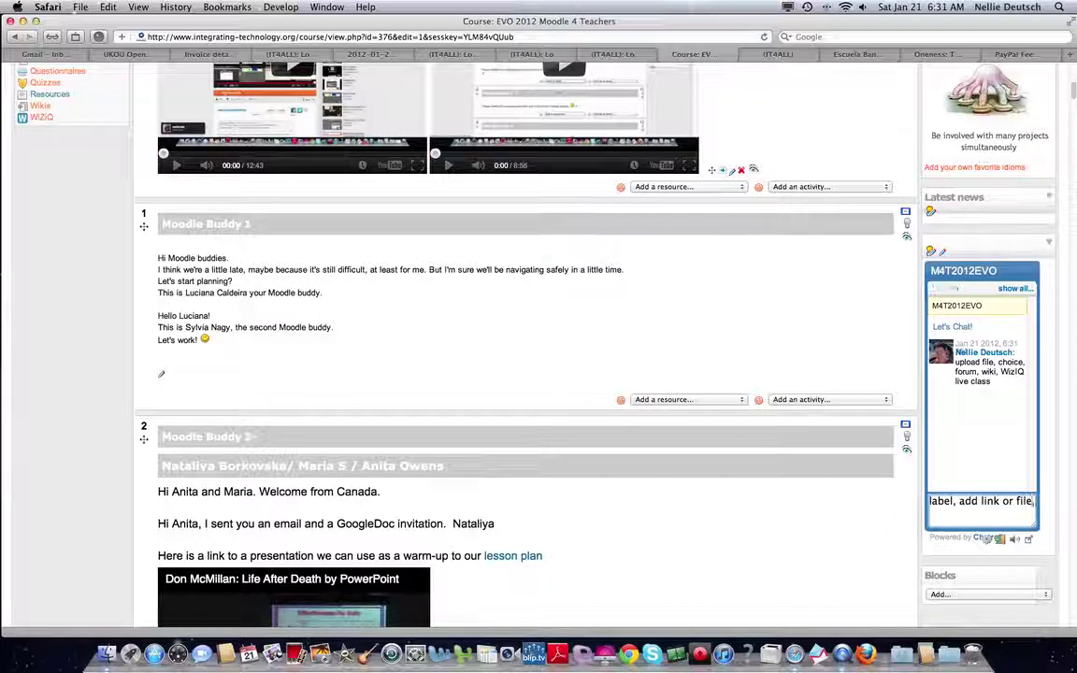
pyautogui.press('Return')
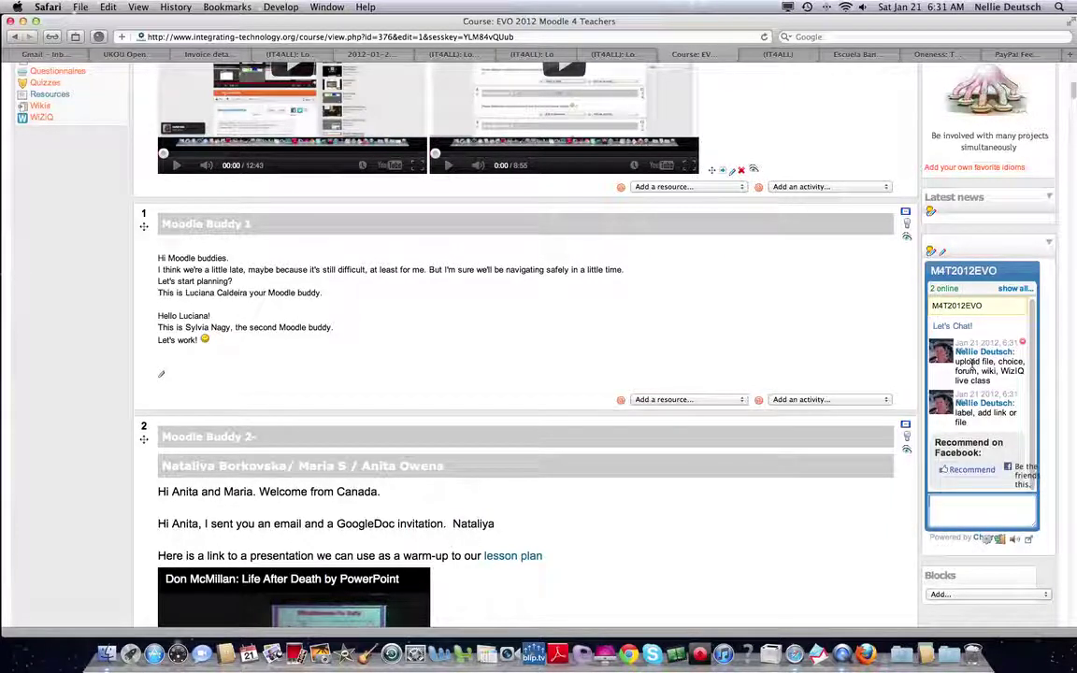
pyautogui.moveTo(955, 361); pyautogui.dragTo(1001, 382)
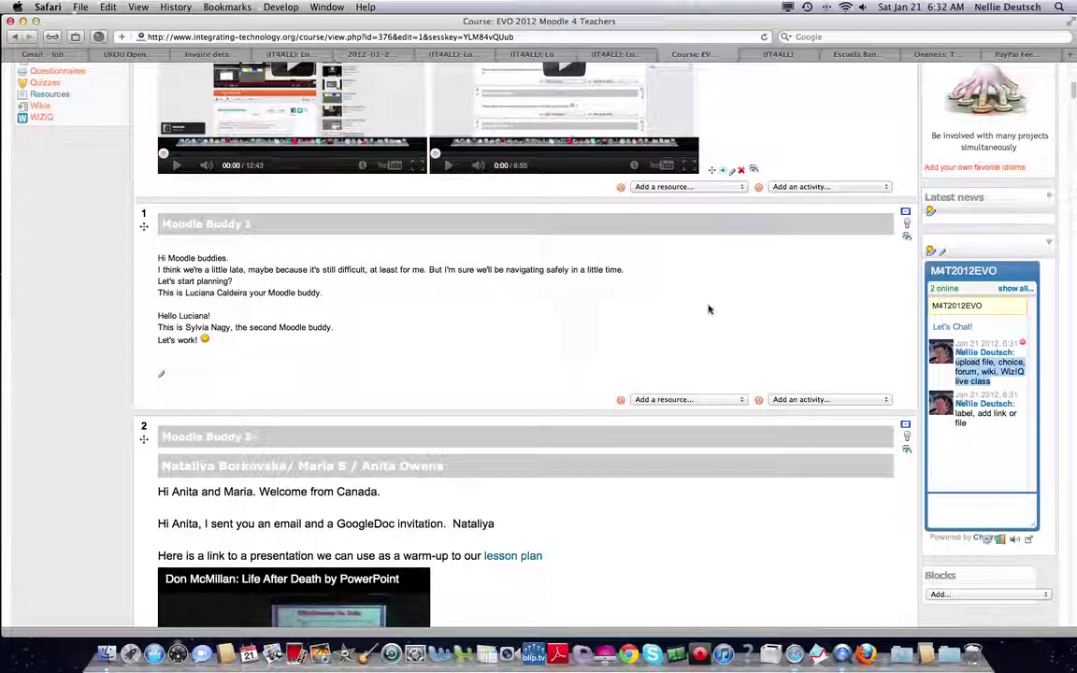
pyautogui.scroll(-2, 582, 349)
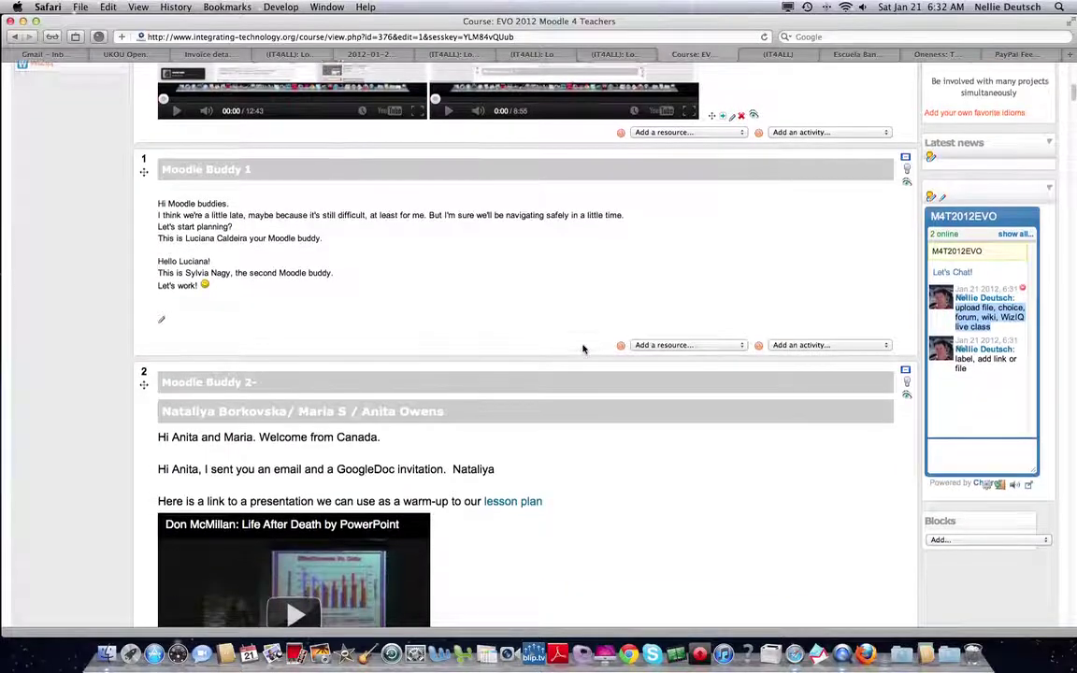
pyautogui.scroll(-5, 583, 349)
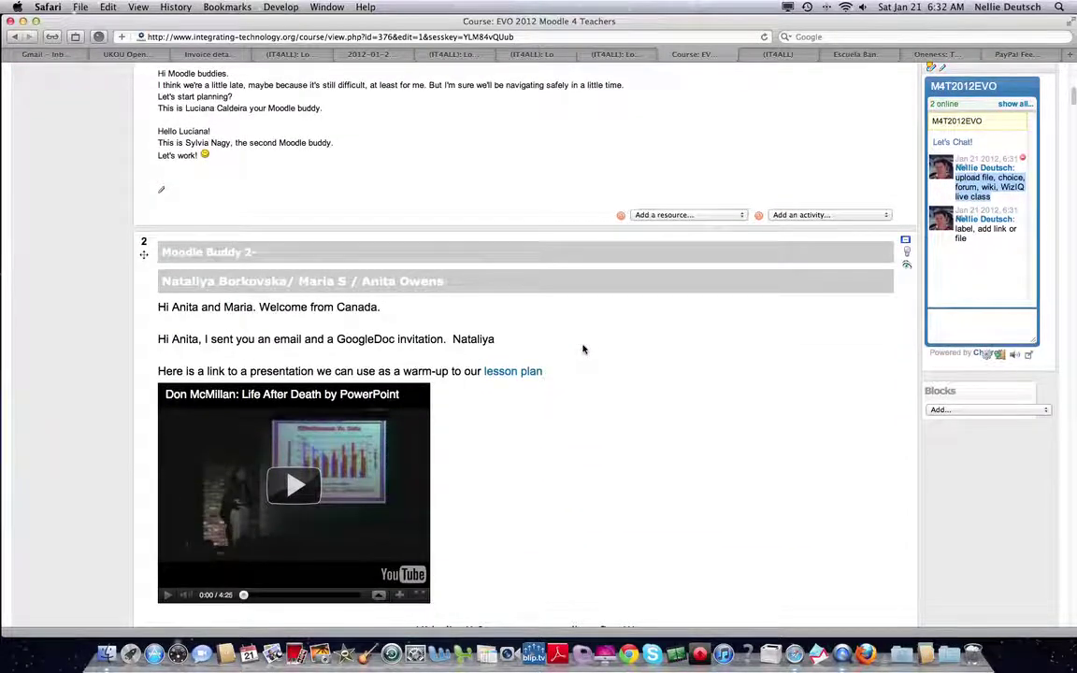
pyautogui.scroll(20, 582, 348)
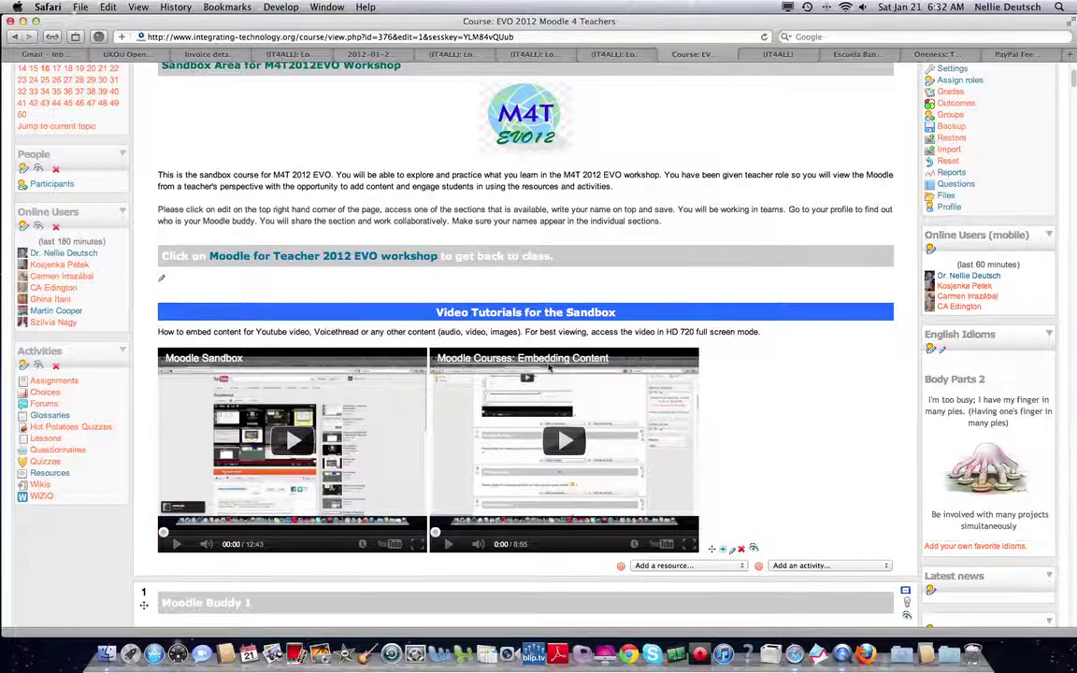
pyautogui.scroll(-5, 549, 367)
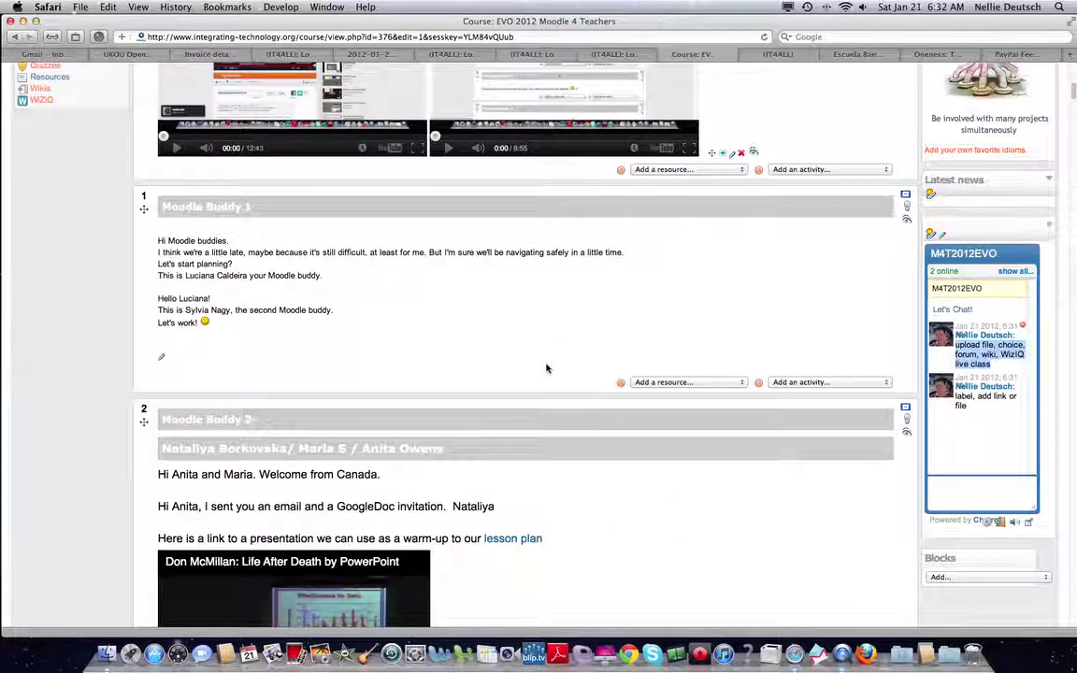
pyautogui.scroll(-10, 547, 367)
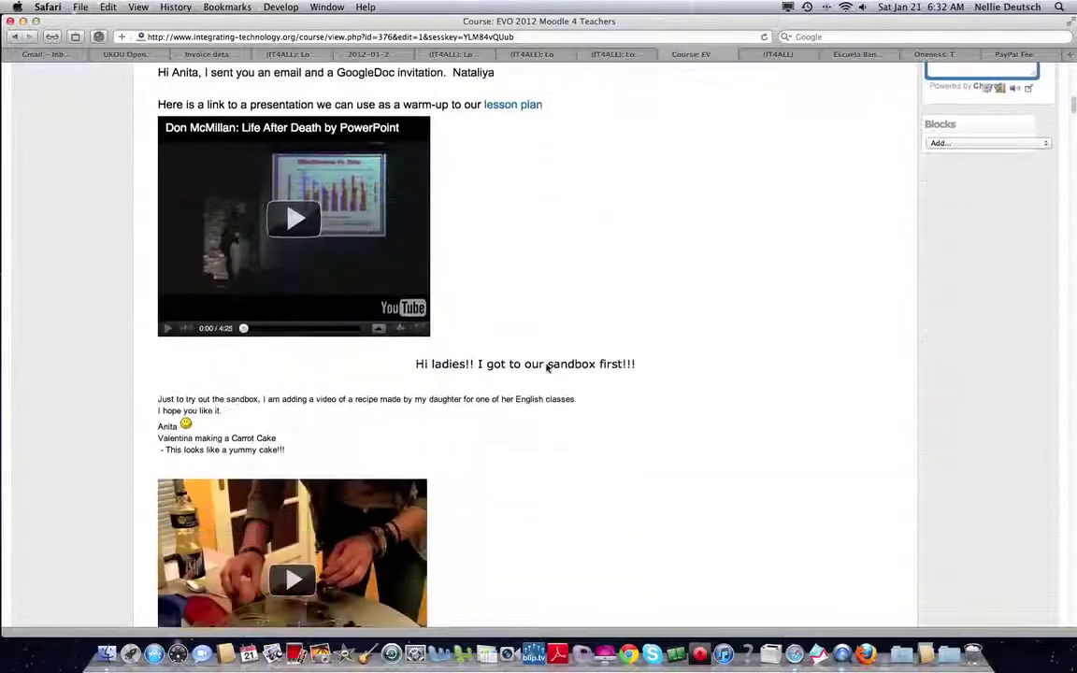
pyautogui.scroll(15, 547, 367)
pyautogui.scroll(3, 547, 368)
pyautogui.scroll(-3, 677, 508)
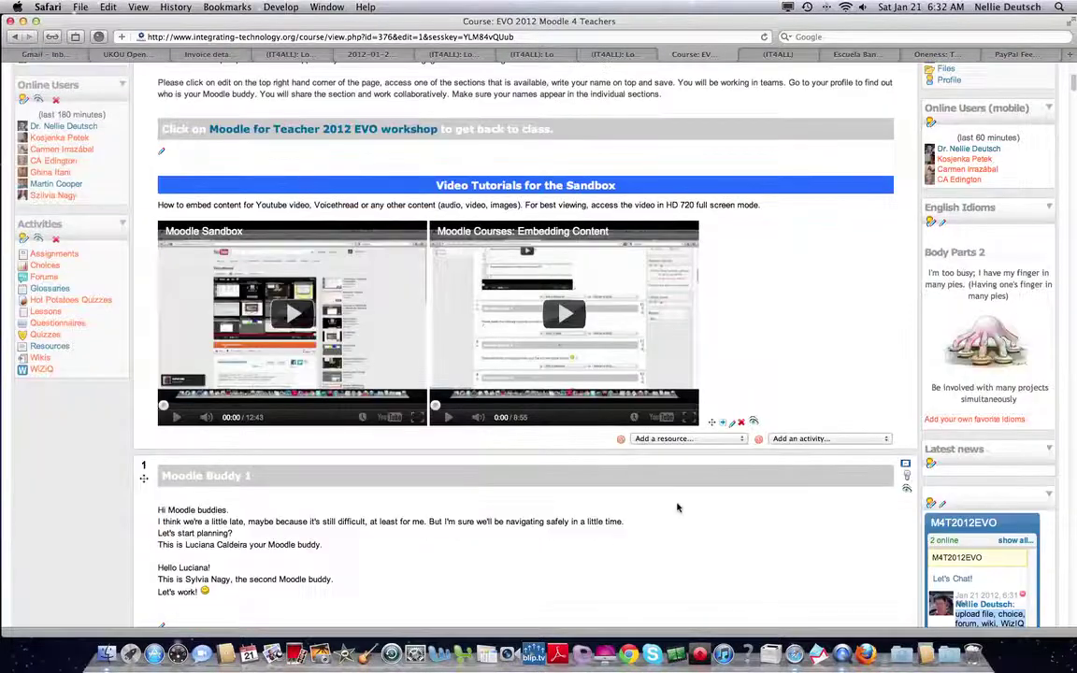
pyautogui.click(683, 439)
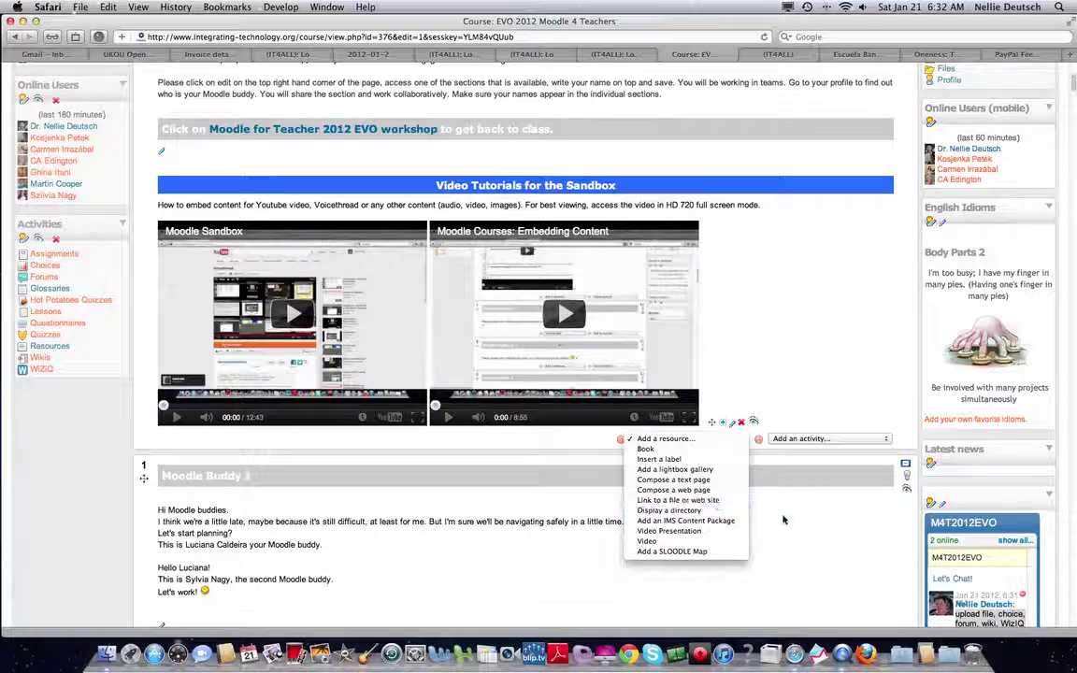
pyautogui.click(874, 514)
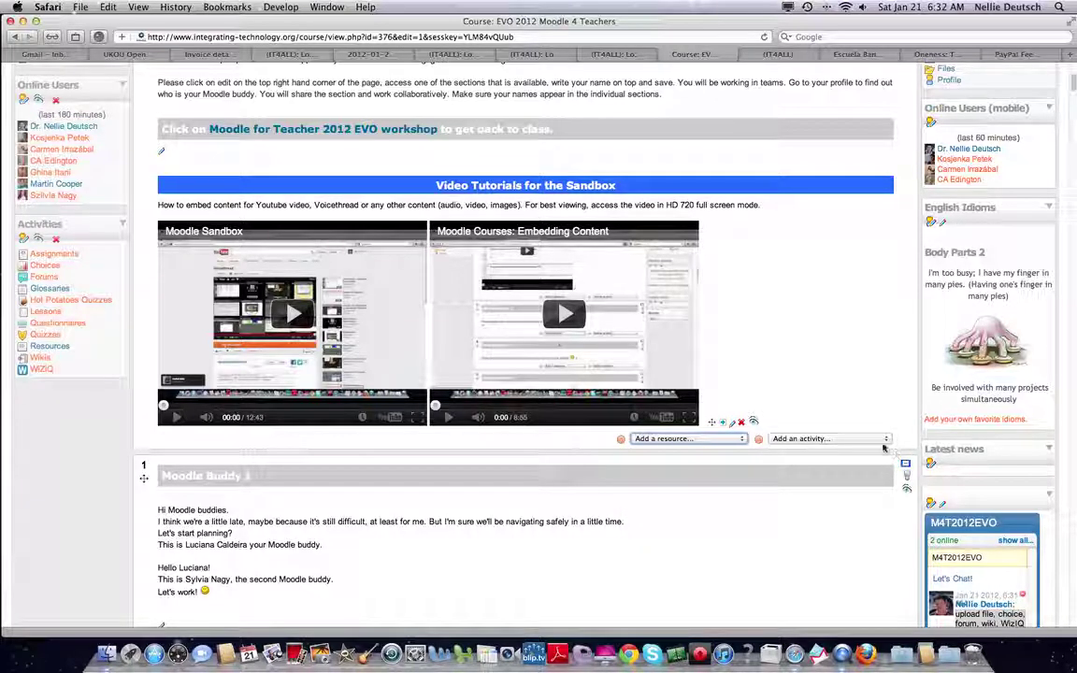
pyautogui.click(885, 440)
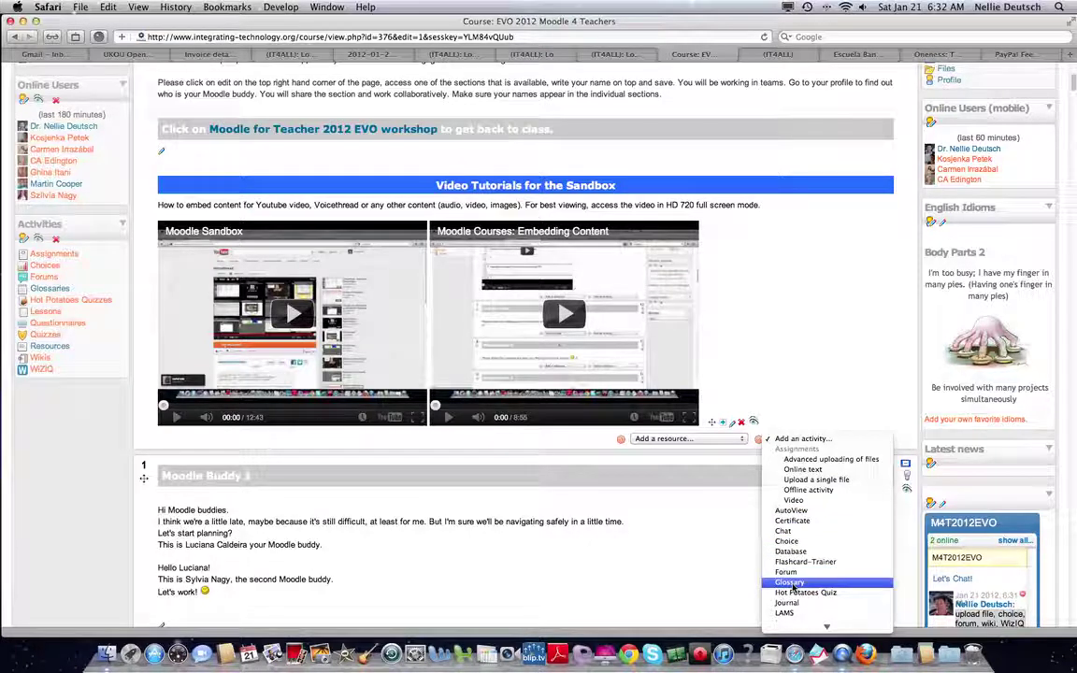
pyautogui.scroll(-5, 793, 587)
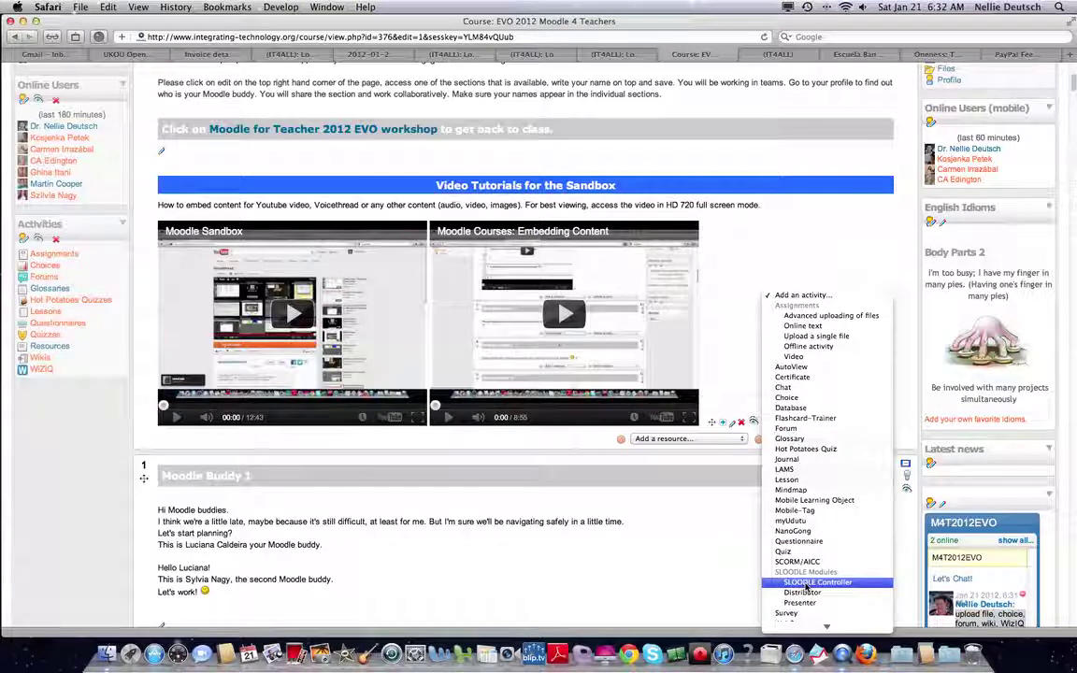
pyautogui.scroll(-3, 804, 589)
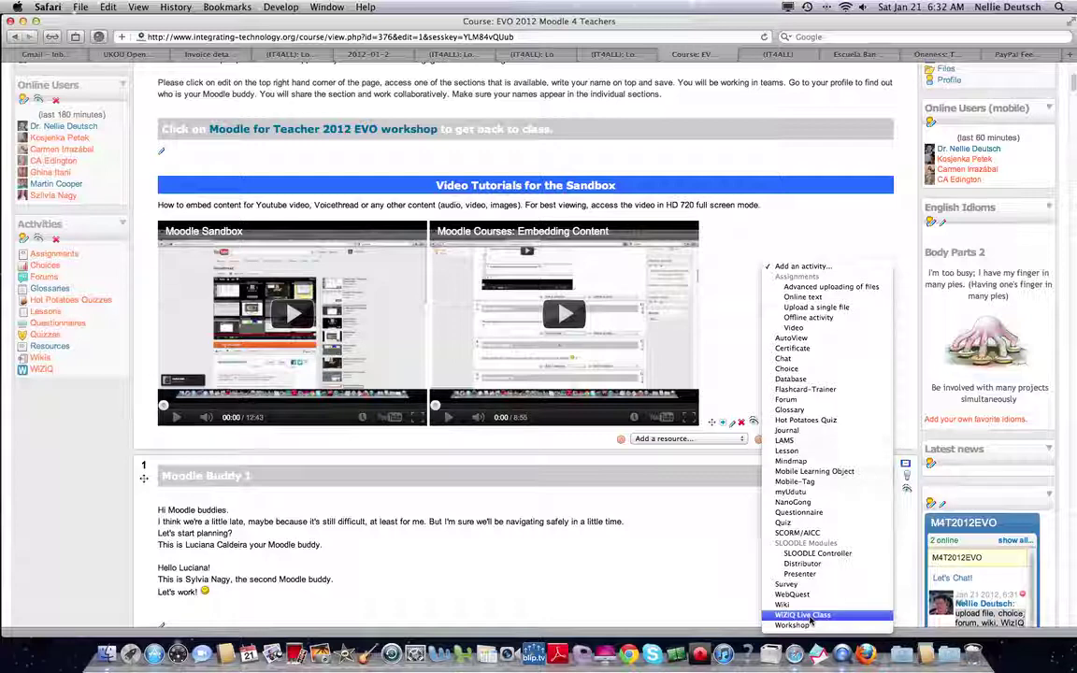
pyautogui.click(692, 593)
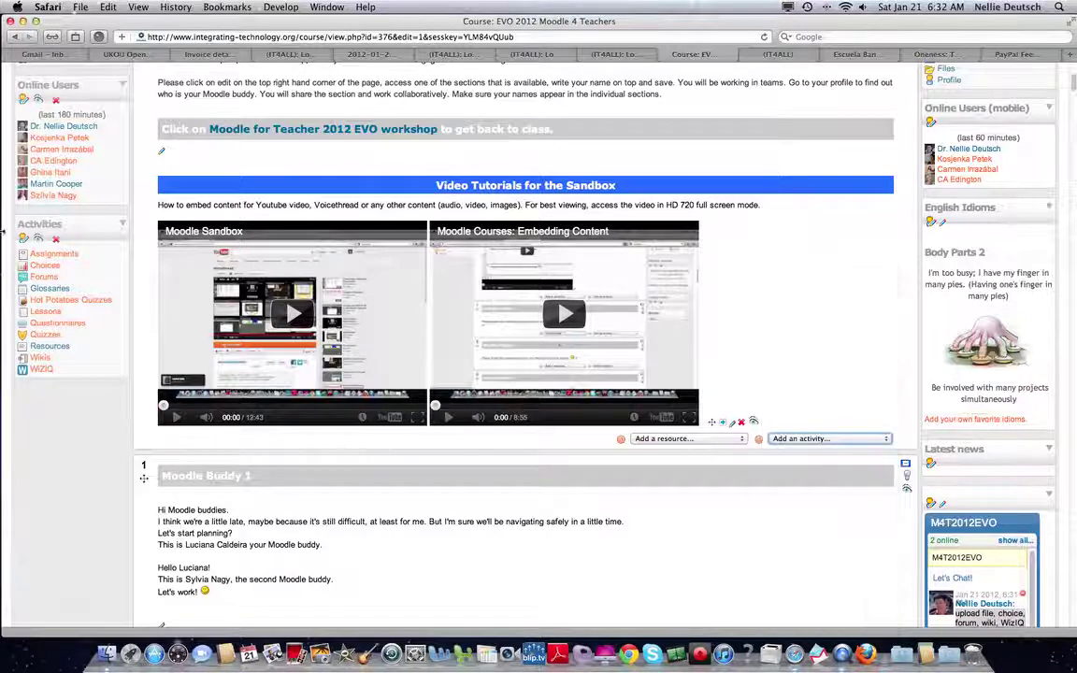
# - Return to the Moodle for Teacher 2012 EVO workshop course and scroll through it, ending at the top
pyautogui.scroll(8, 800, 197)
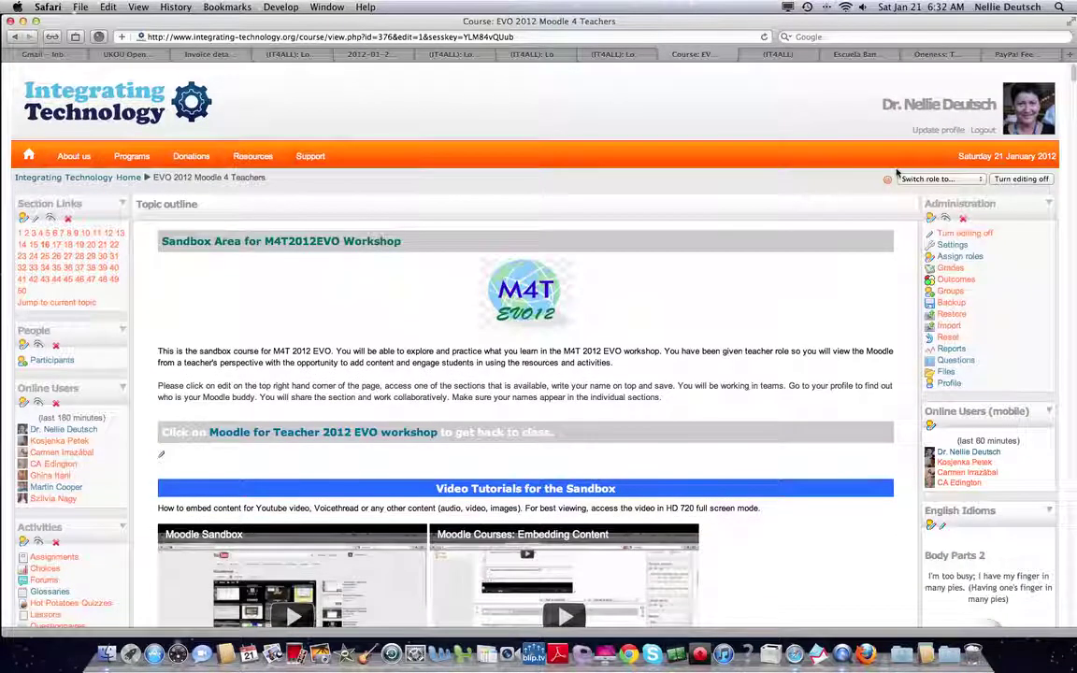
pyautogui.click(340, 435)
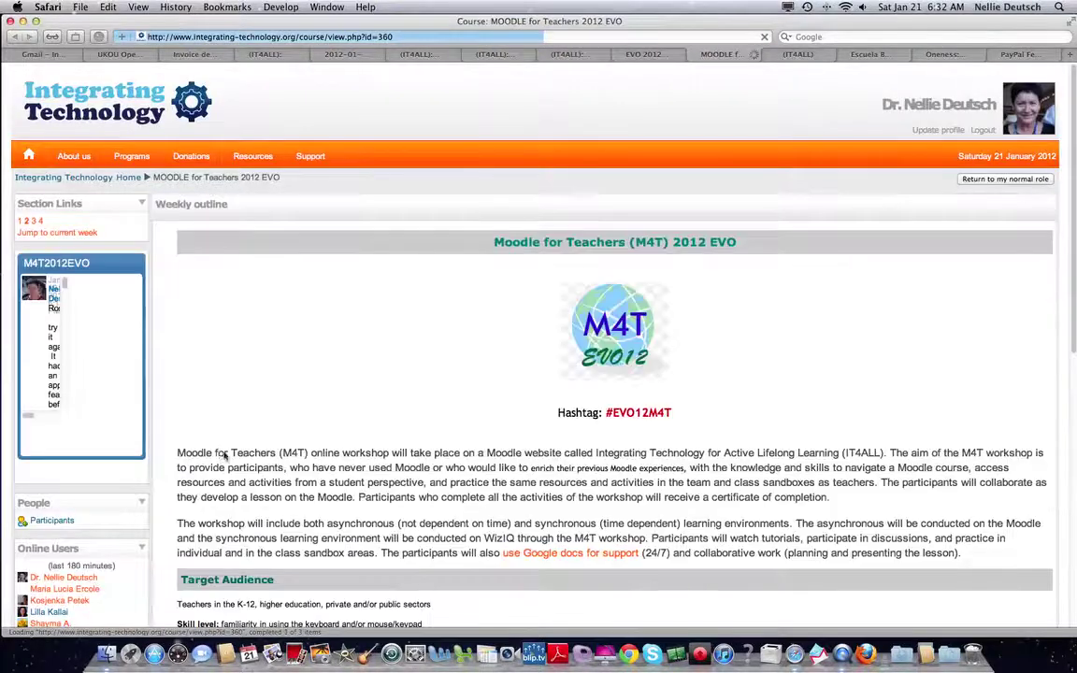
pyautogui.scroll(-5, 475, 420)
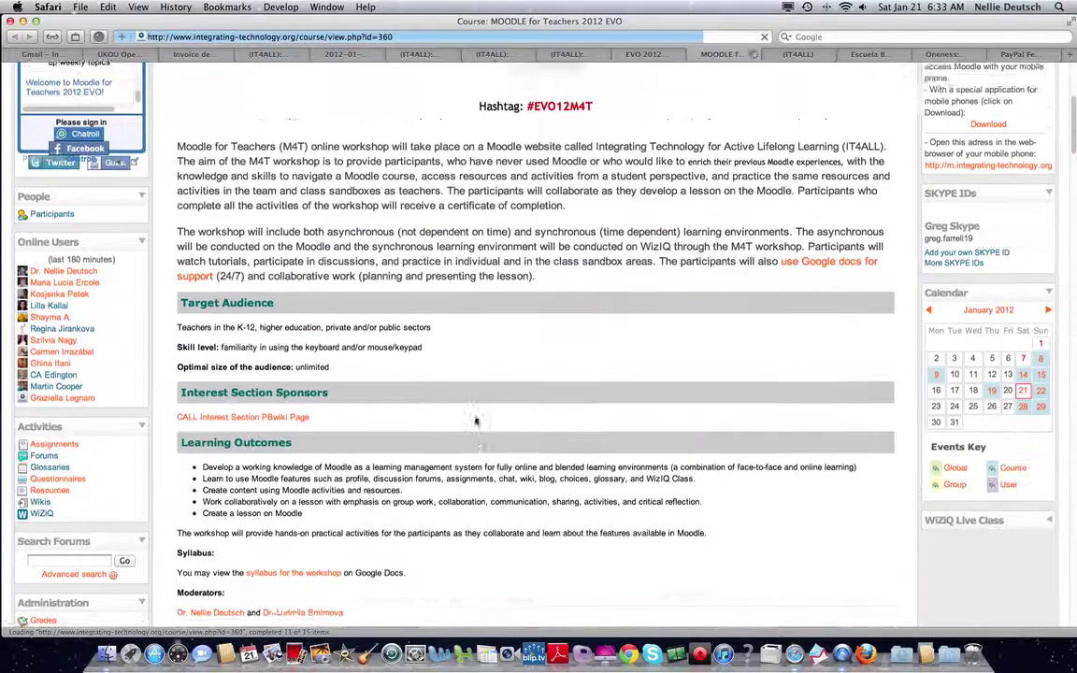
pyautogui.scroll(-7, 475, 421)
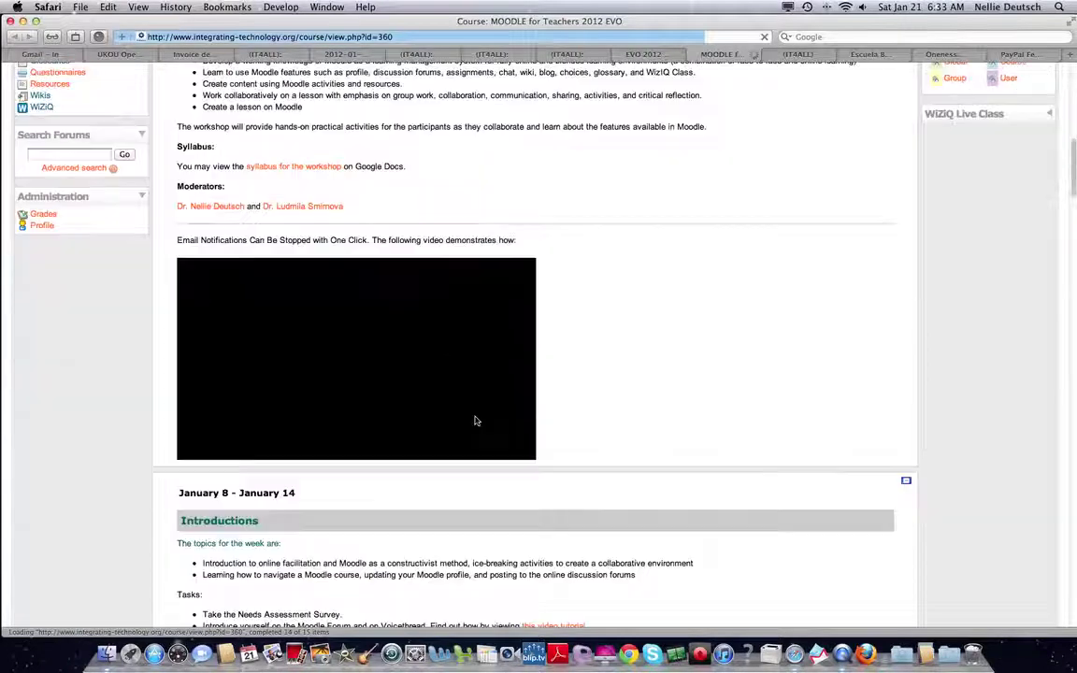
pyautogui.scroll(-4, 475, 420)
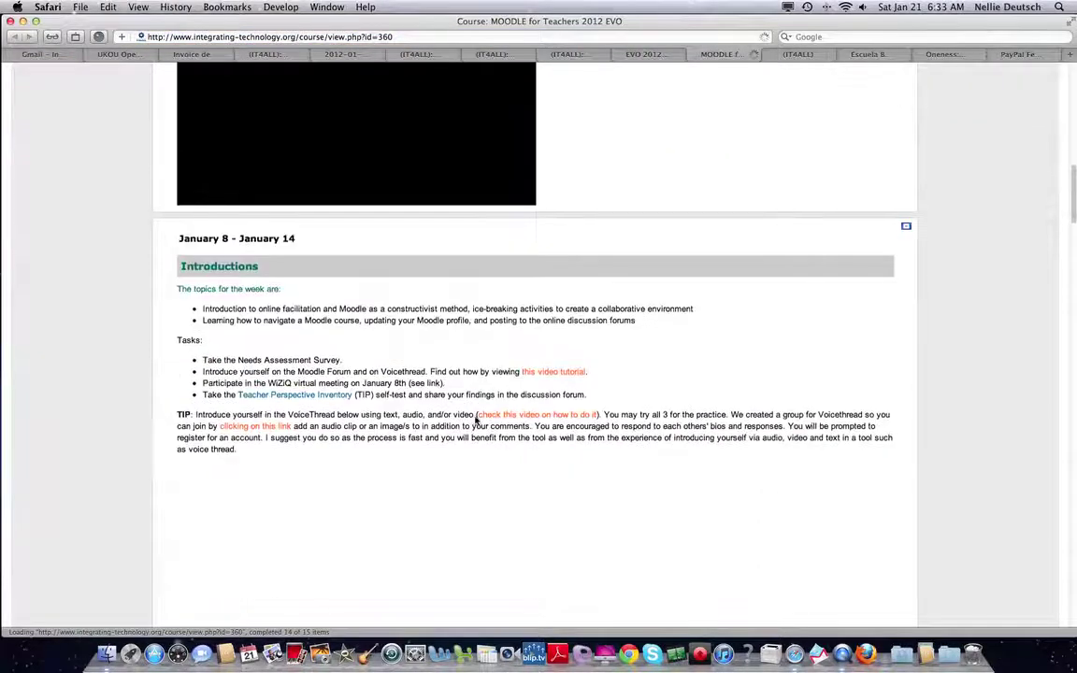
pyautogui.scroll(-5, 475, 421)
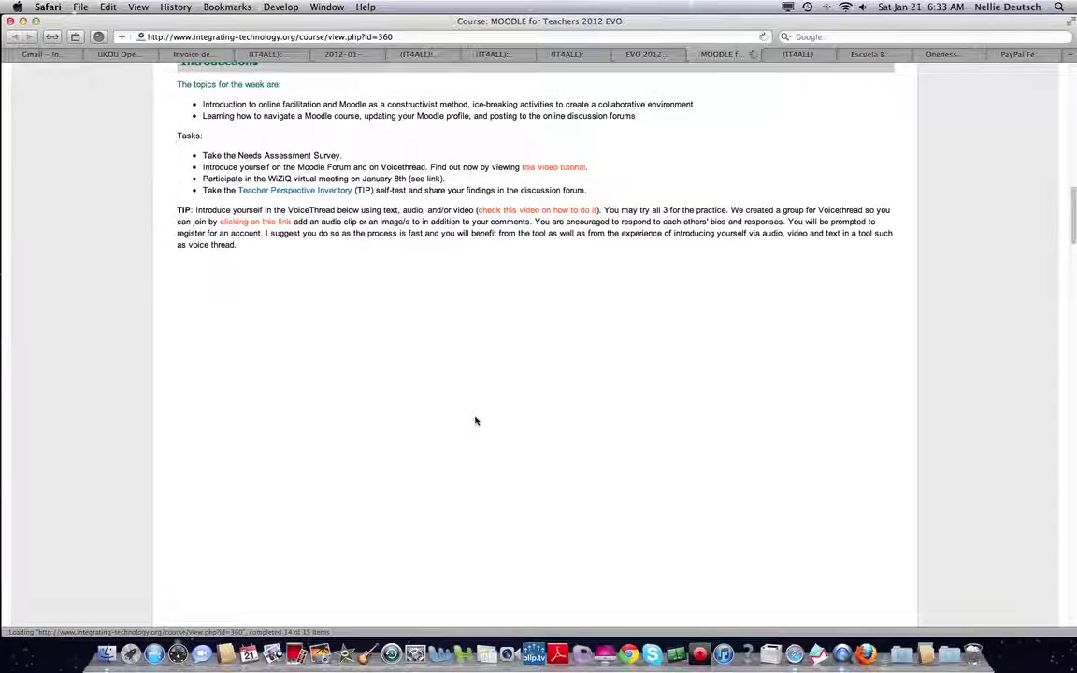
pyautogui.scroll(-6, 475, 421)
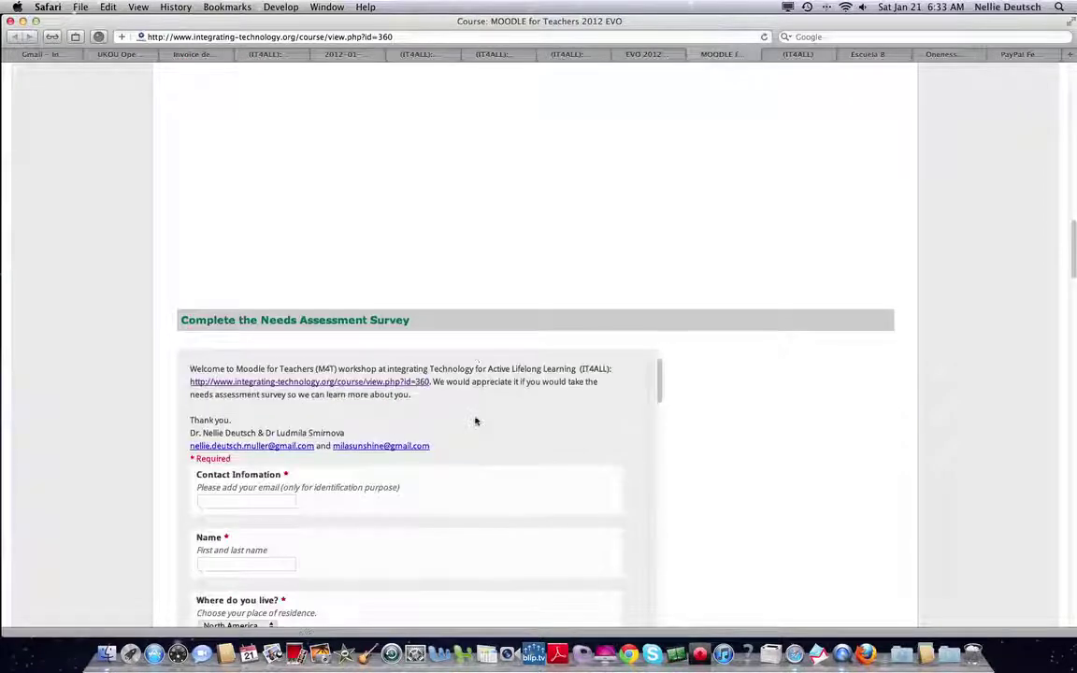
pyautogui.scroll(-6, 379, 439)
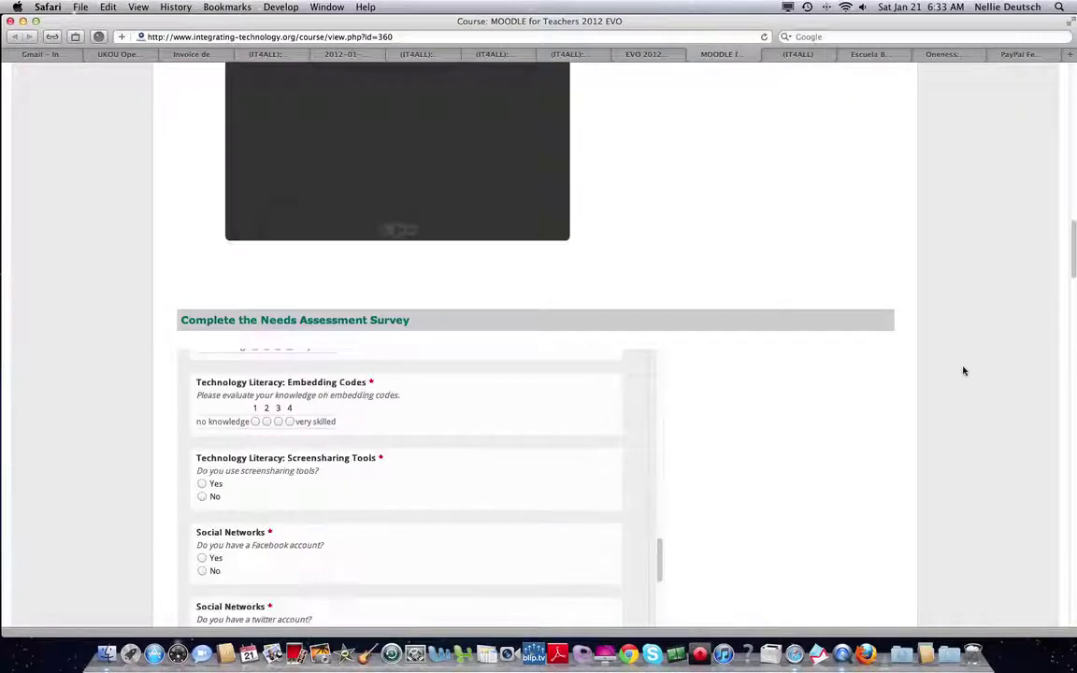
pyautogui.scroll(-8, 961, 367)
pyautogui.scroll(-3, 706, 299)
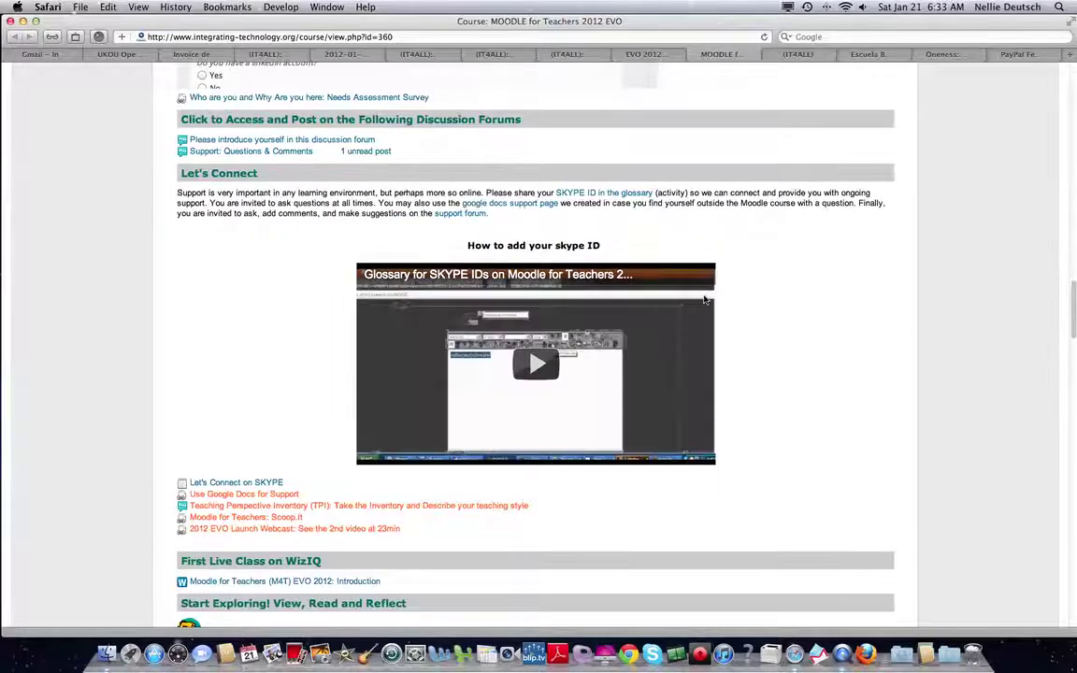
pyautogui.scroll(1, 467, 234)
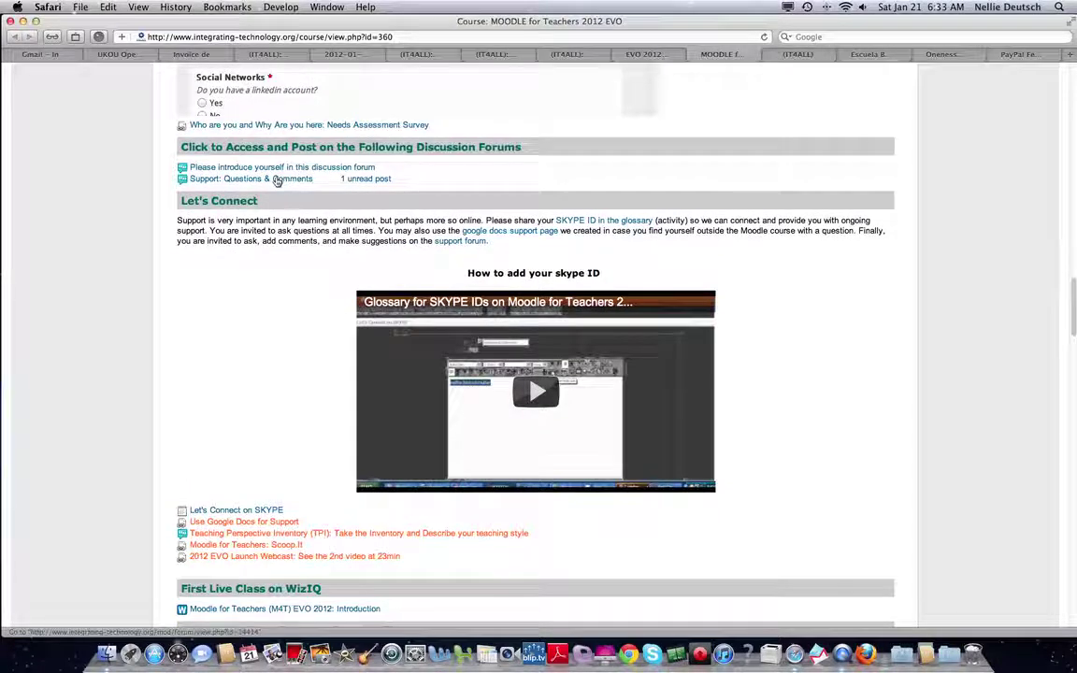
pyautogui.scroll(10, 252, 182)
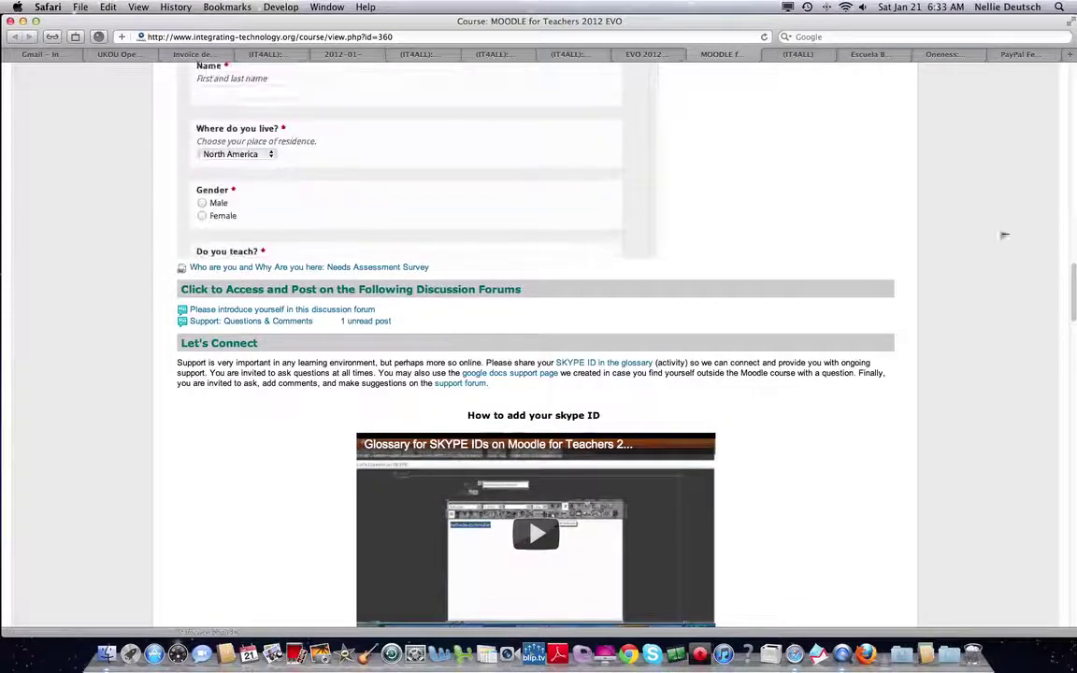
pyautogui.scroll(15, 539, 337)
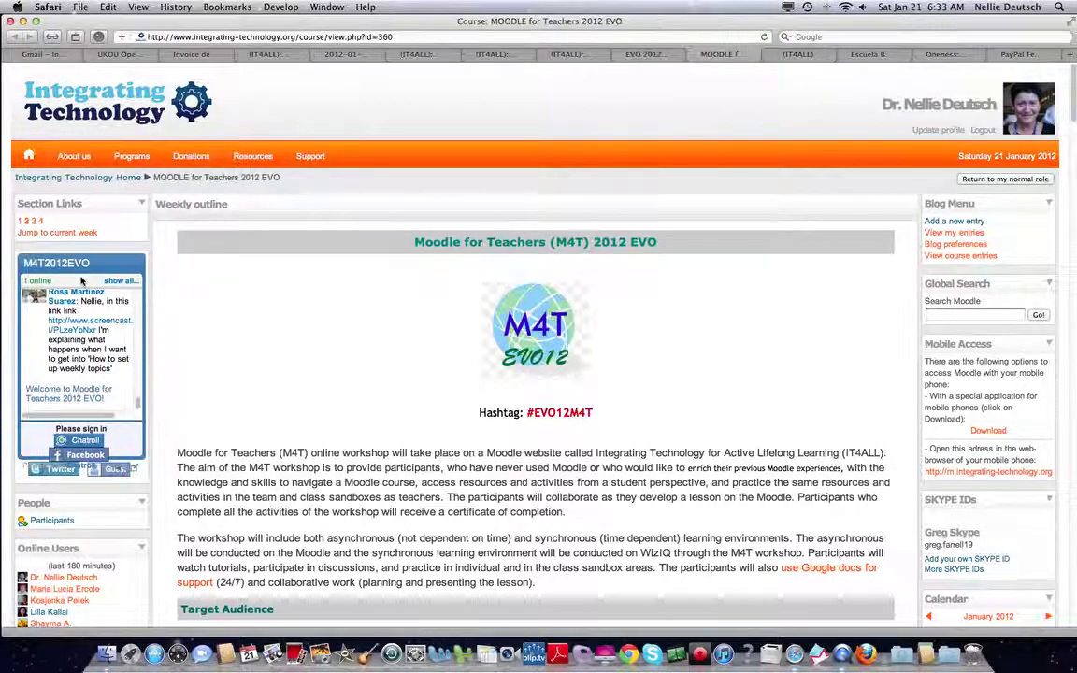
pyautogui.scroll(-3, 74, 234)
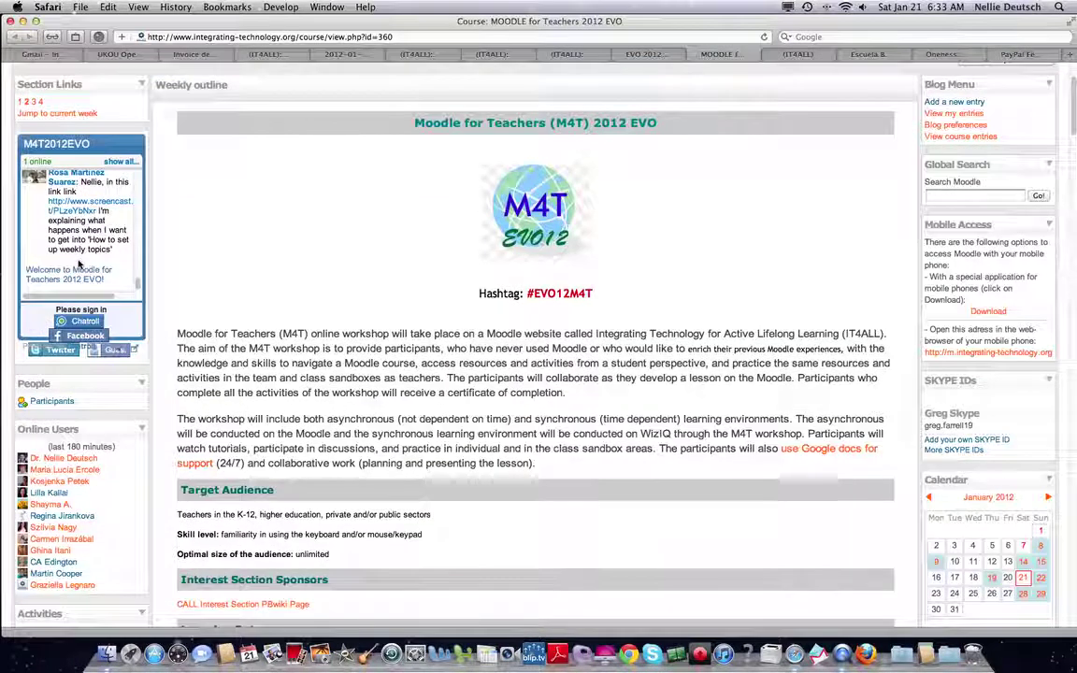
pyautogui.scroll(-3, 57, 299)
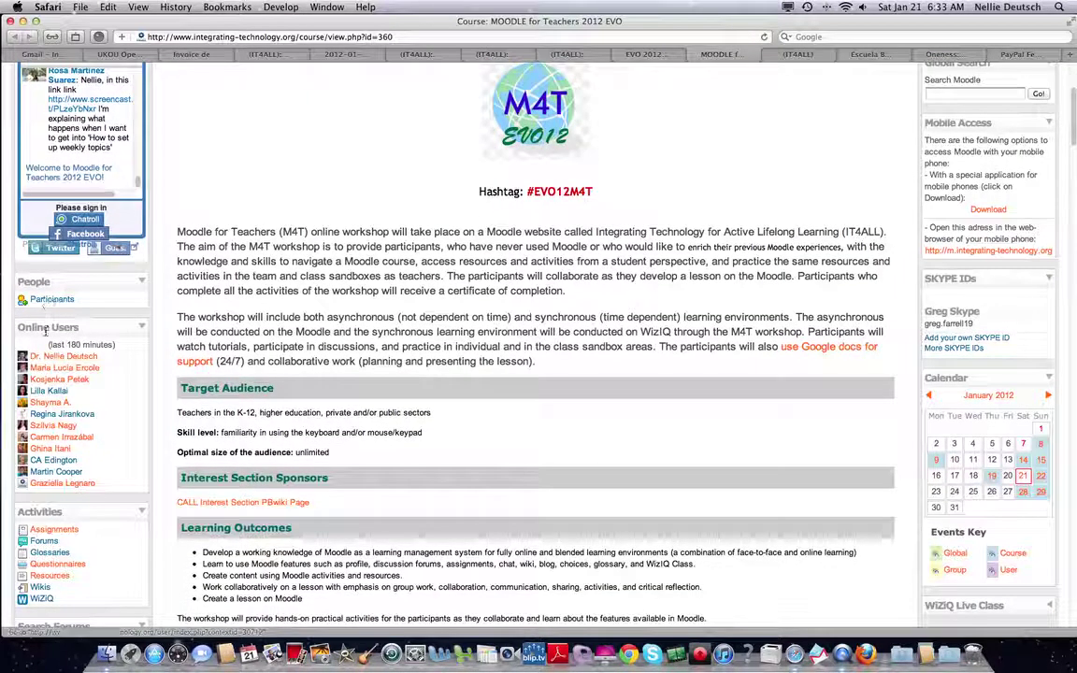
pyautogui.scroll(-3, 51, 322)
pyautogui.scroll(-2, 44, 329)
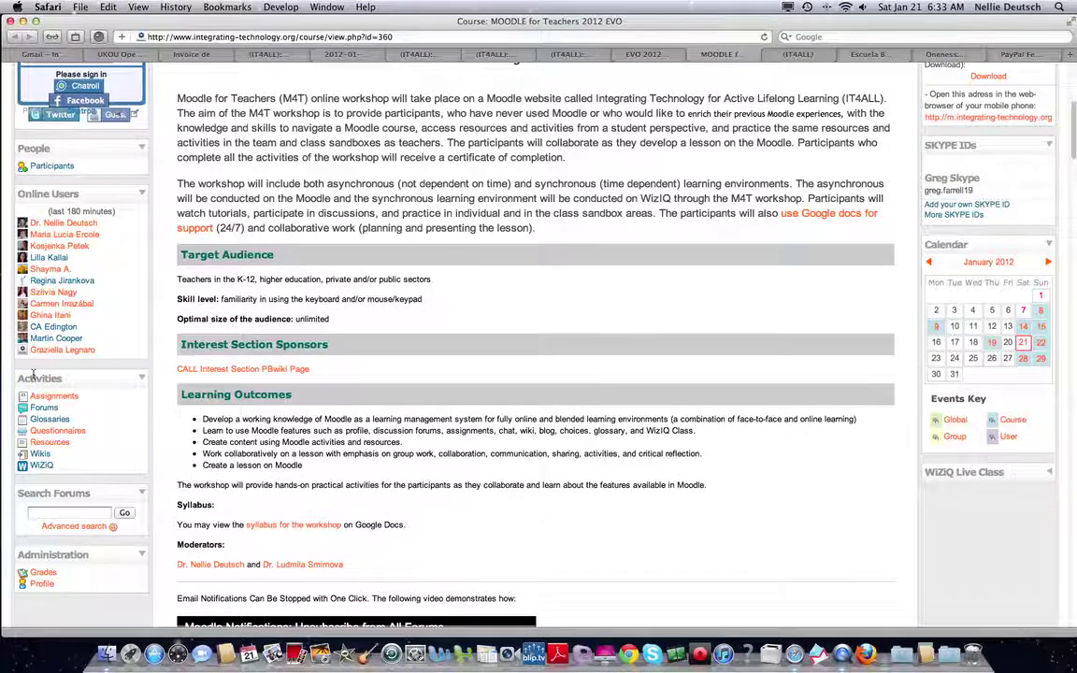
pyautogui.scroll(-2, 53, 365)
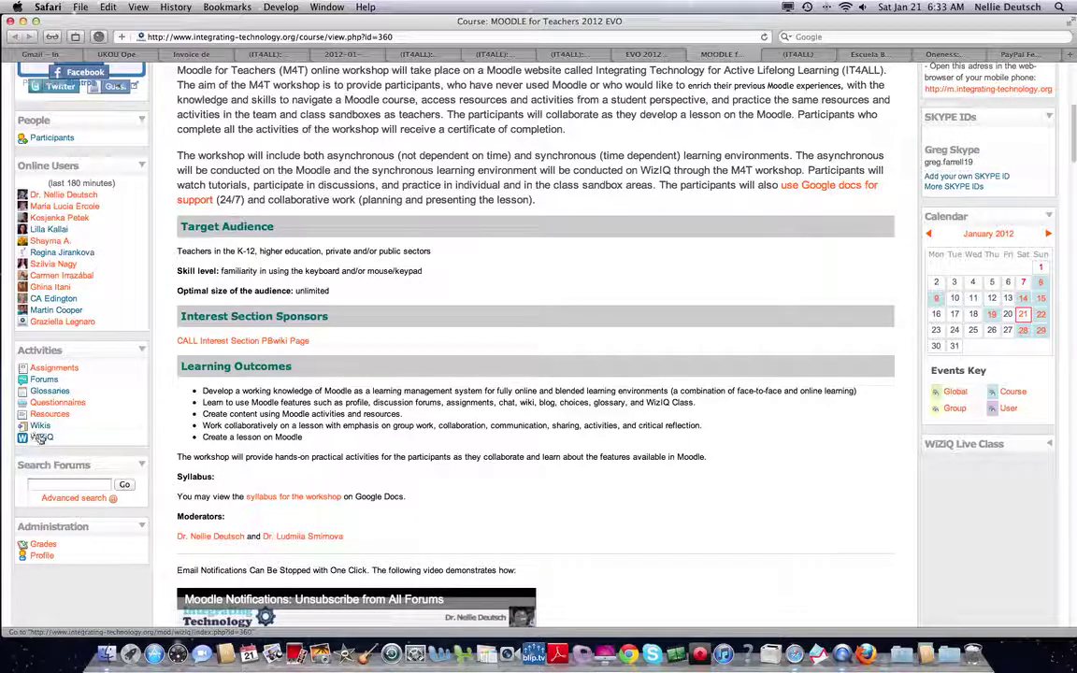
pyautogui.scroll(-1, 65, 438)
pyautogui.scroll(-1, 66, 438)
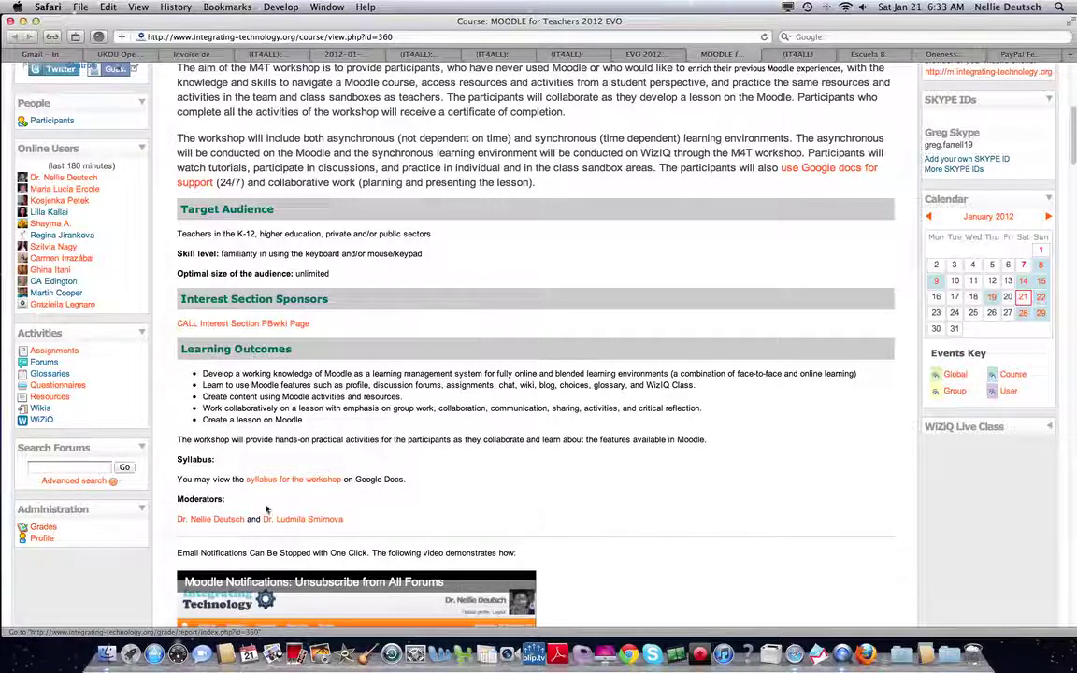
pyautogui.scroll(5, 761, 403)
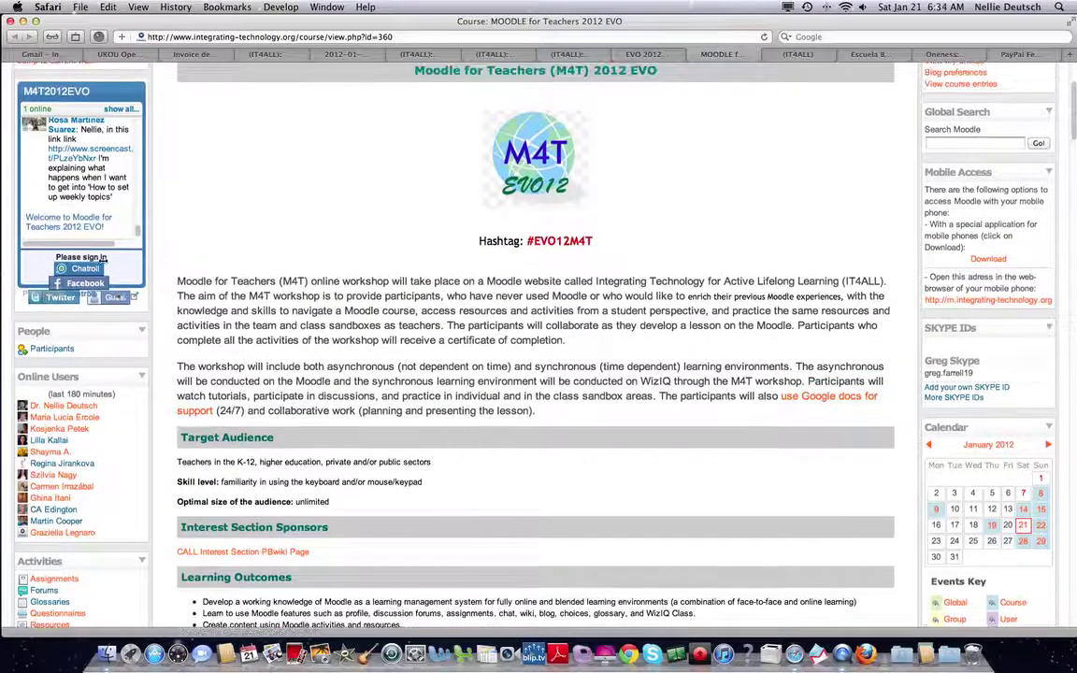
pyautogui.scroll(-8, 40, 411)
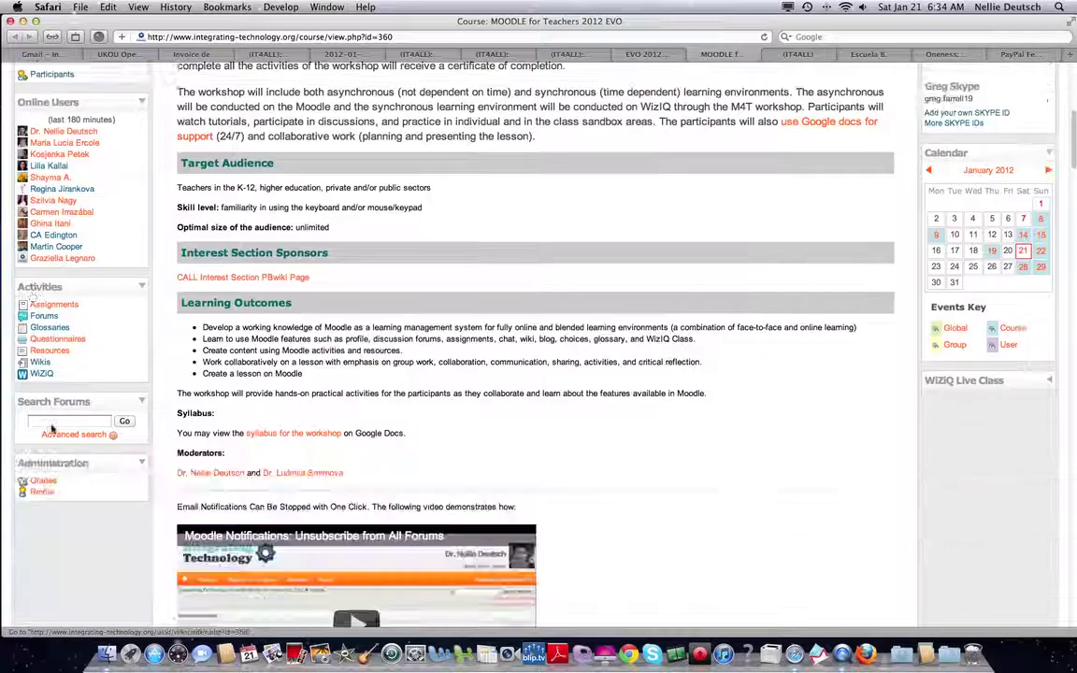